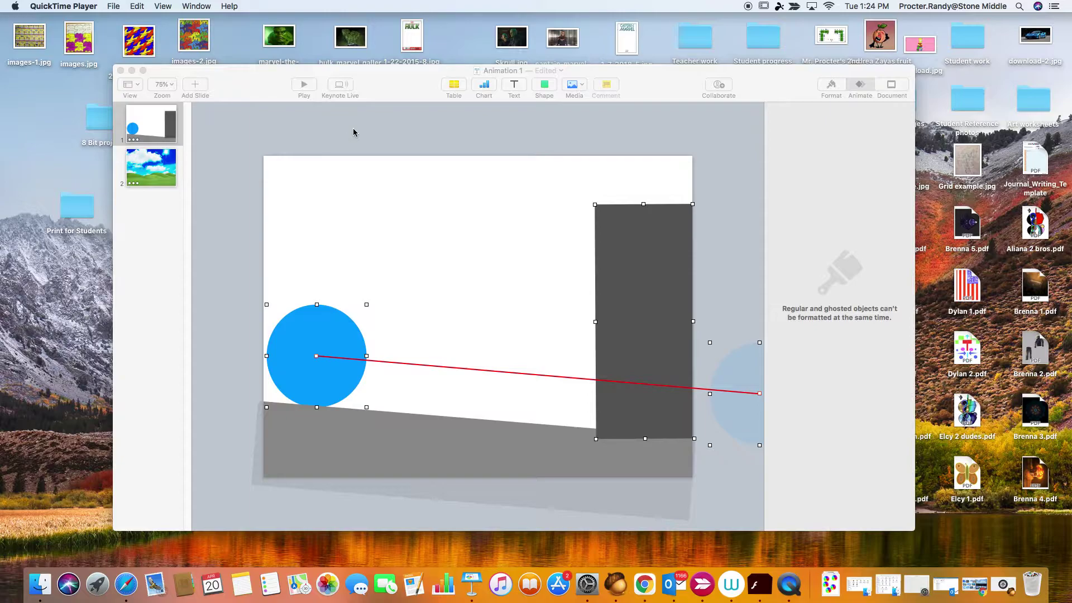
Show the Animation 1 presentation full screen and bring Keynote to the front.
click(143, 72)
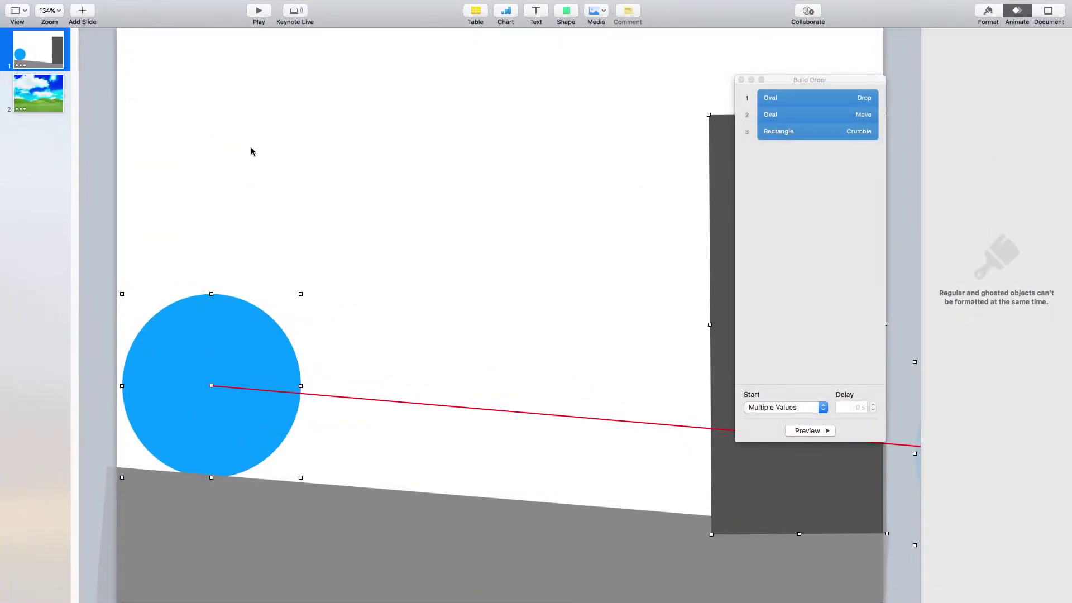
mouse_move(639, 598)
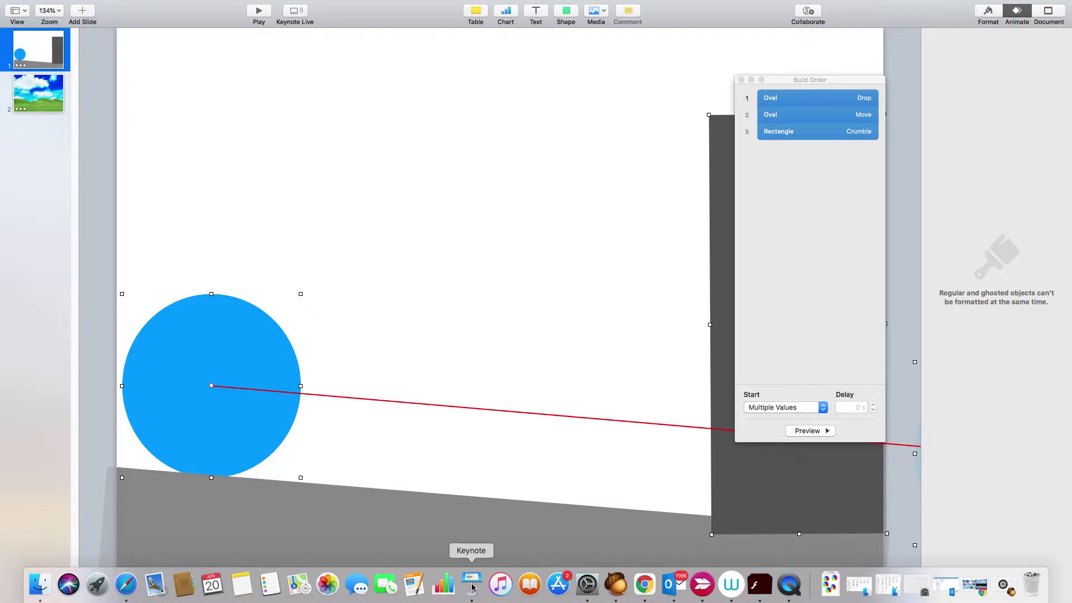
click(473, 583)
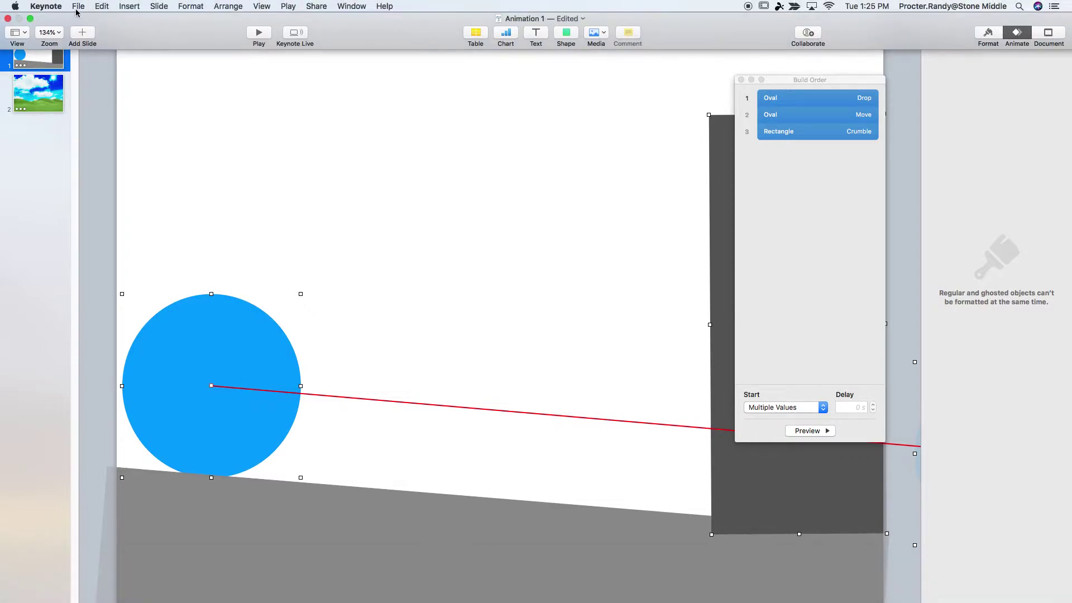
click(78, 7)
click(316, 314)
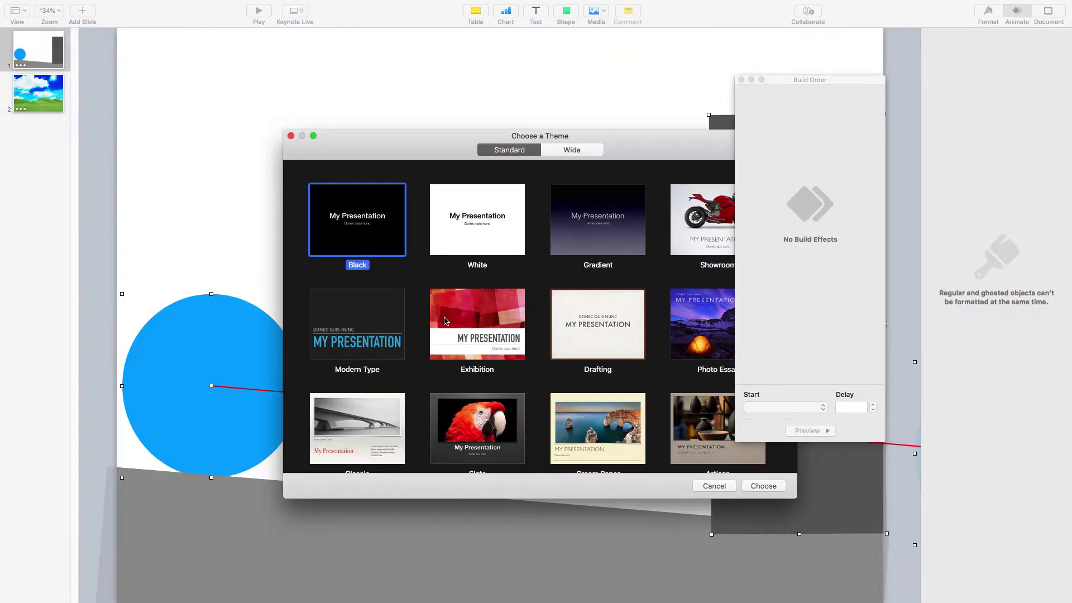
drag(786, 80, 902, 75)
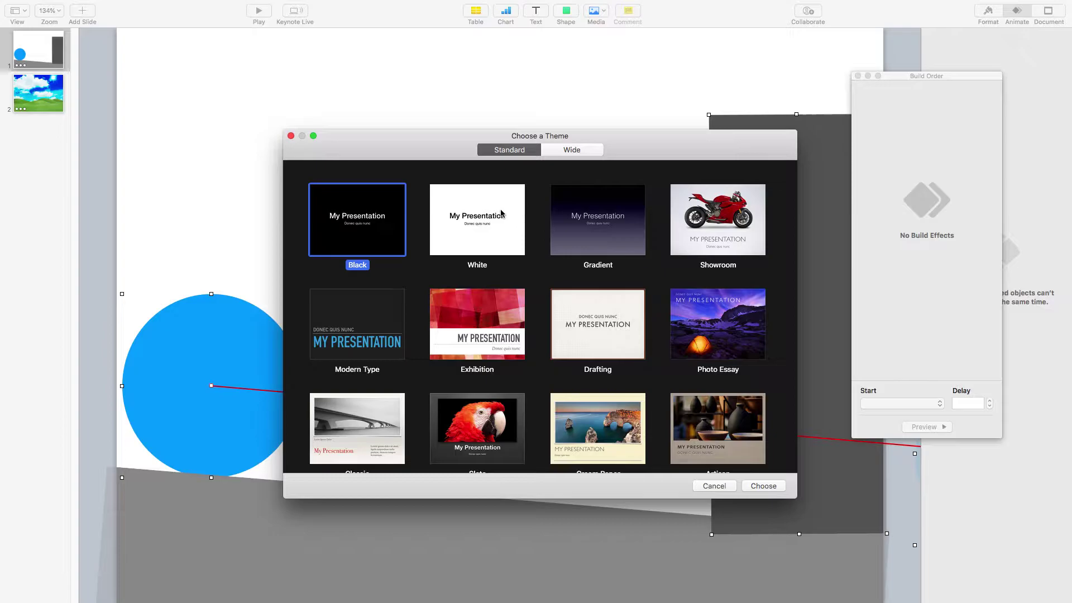
click(478, 202)
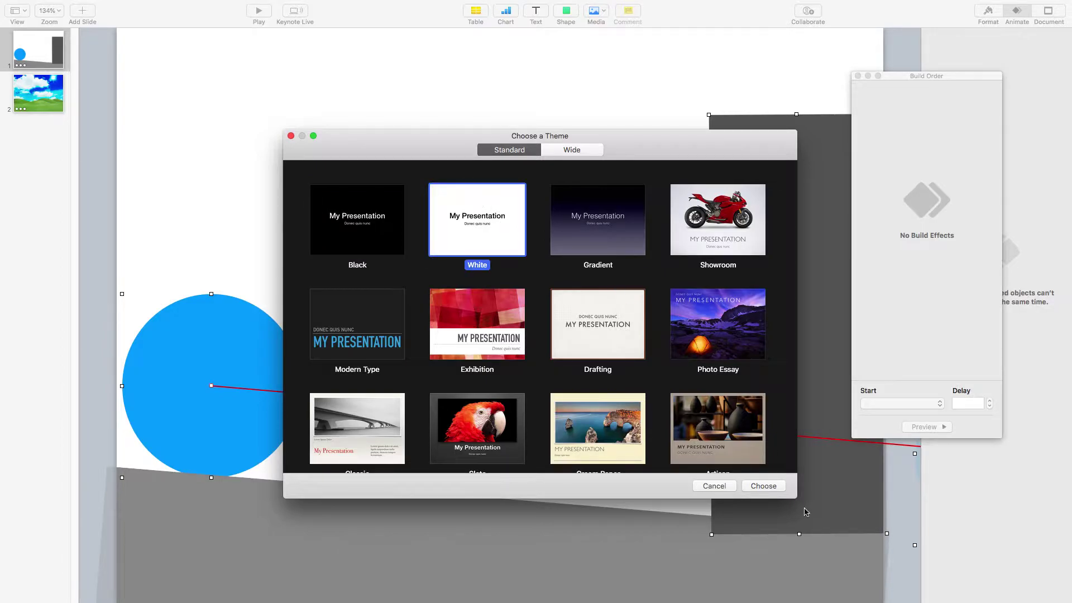
click(292, 136)
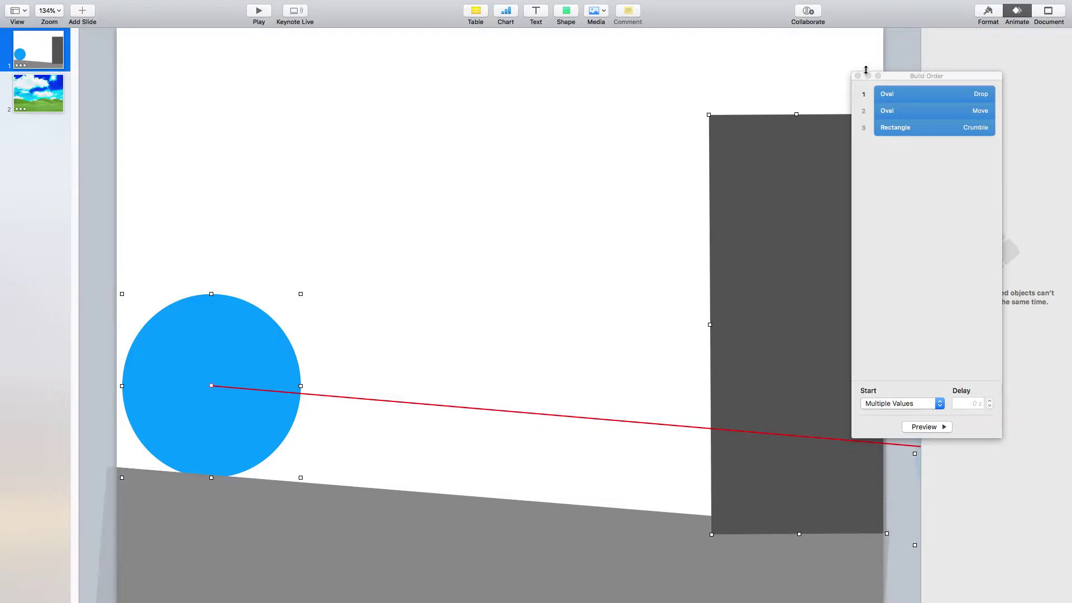
Set the canvas zoom to 75% and place the Build Order window in the empty area beside the slide.
drag(907, 76, 34, 113)
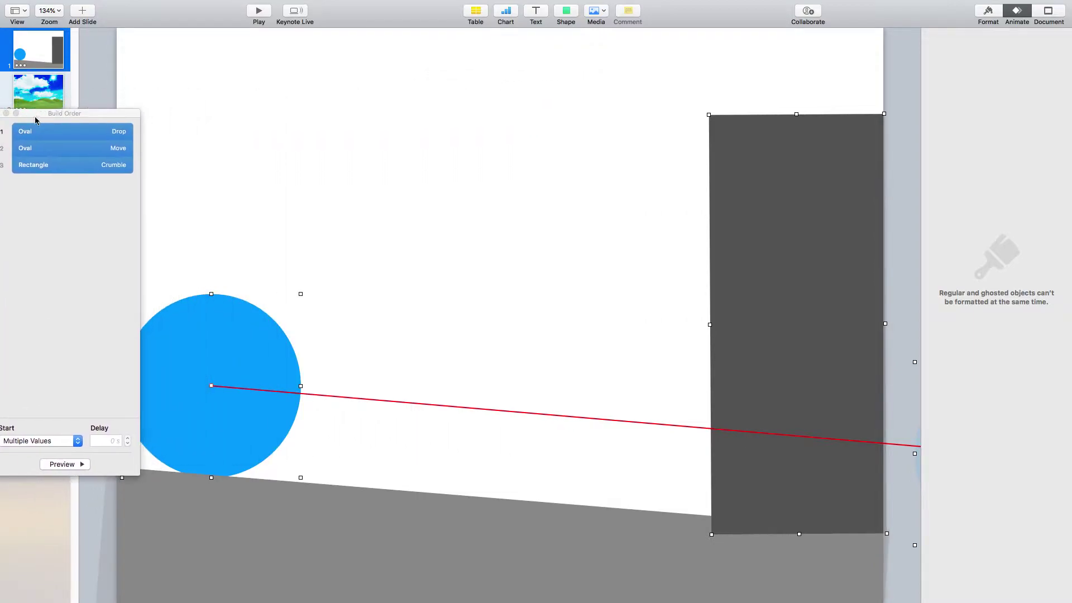
click(60, 12)
click(56, 43)
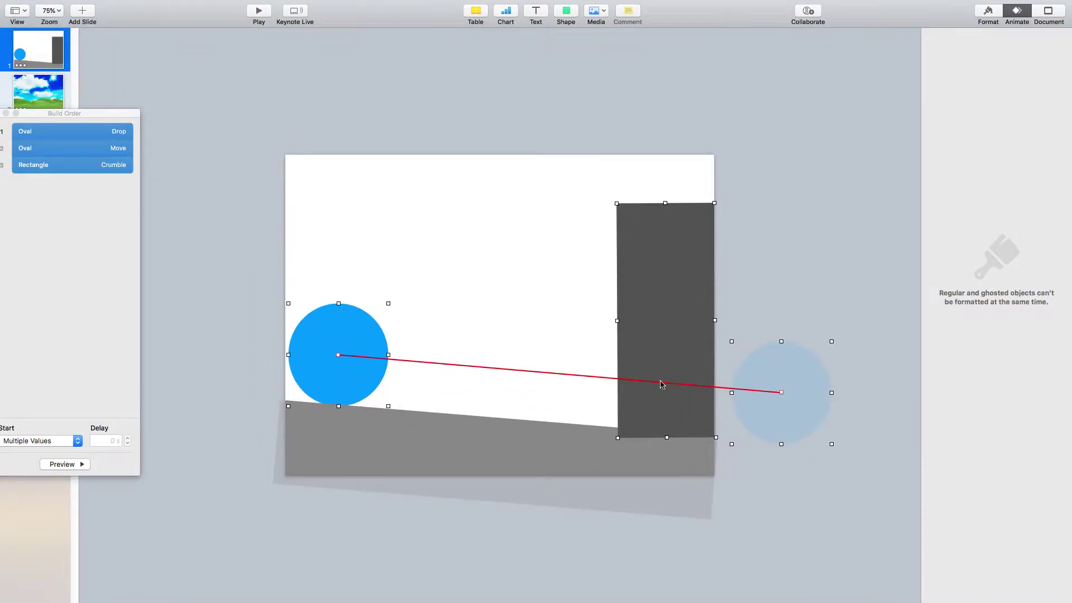
drag(104, 115, 206, 69)
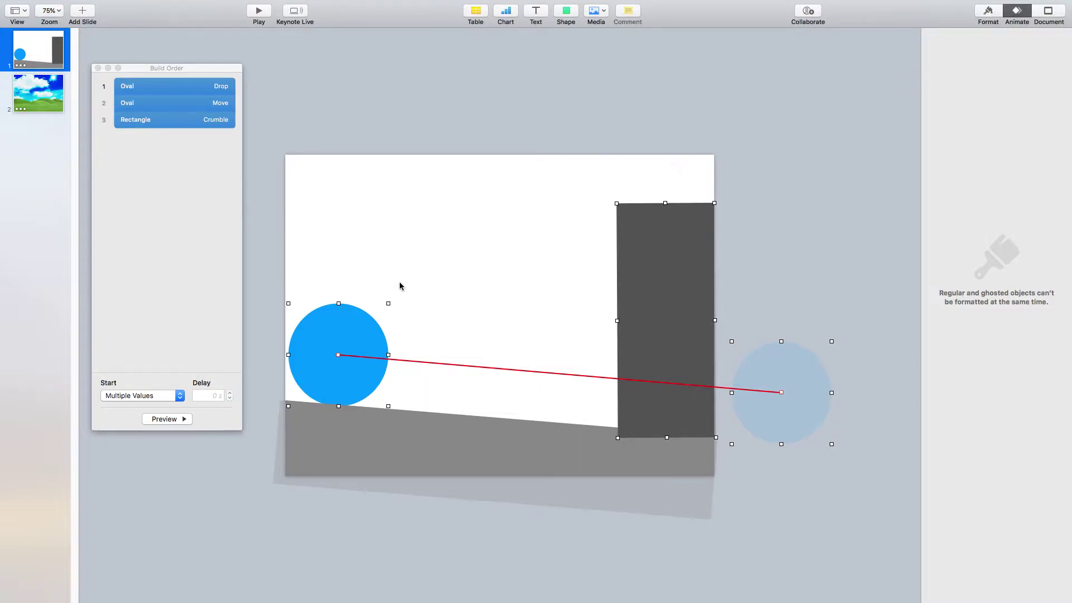
Preview all builds on the first slide, keeping the Build Order window clear of the slide area.
click(167, 419)
mouse_move(164, 69)
mouse_down()
mouse_move(731, 84)
mouse_move(263, 81)
mouse_move(179, 69)
mouse_up()
click(187, 418)
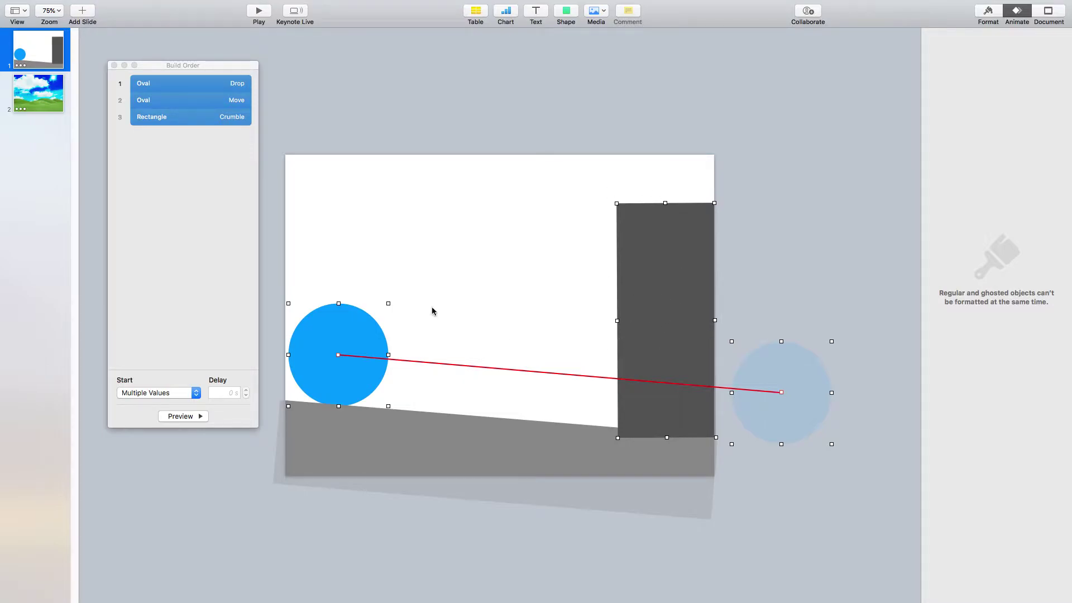
drag(200, 68, 847, 52)
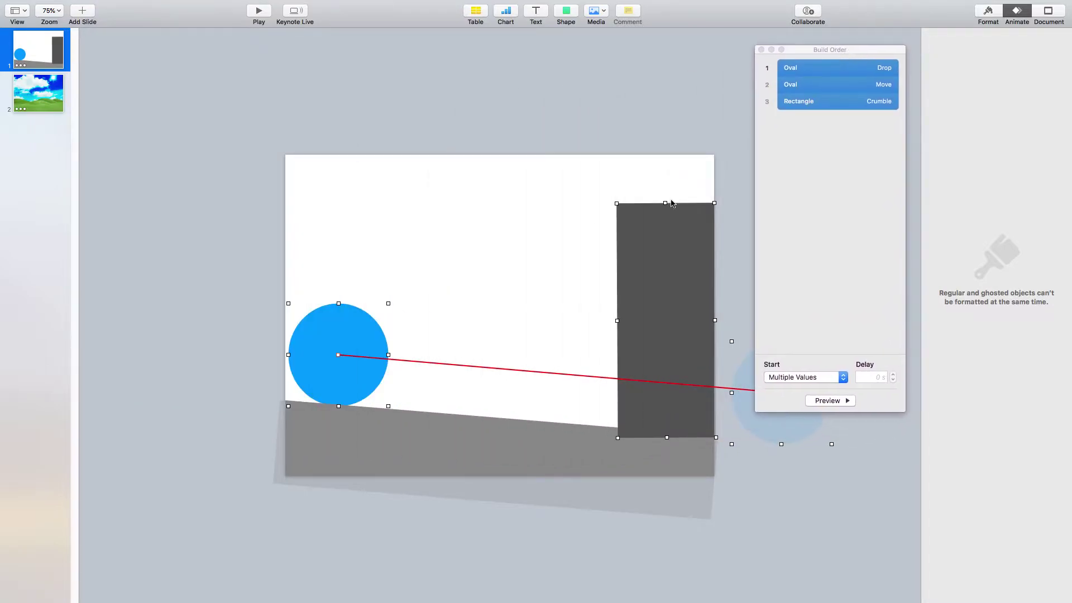
Add a Title & Subtitle slide after the first slide and delete both of its placeholder text boxes.
click(83, 11)
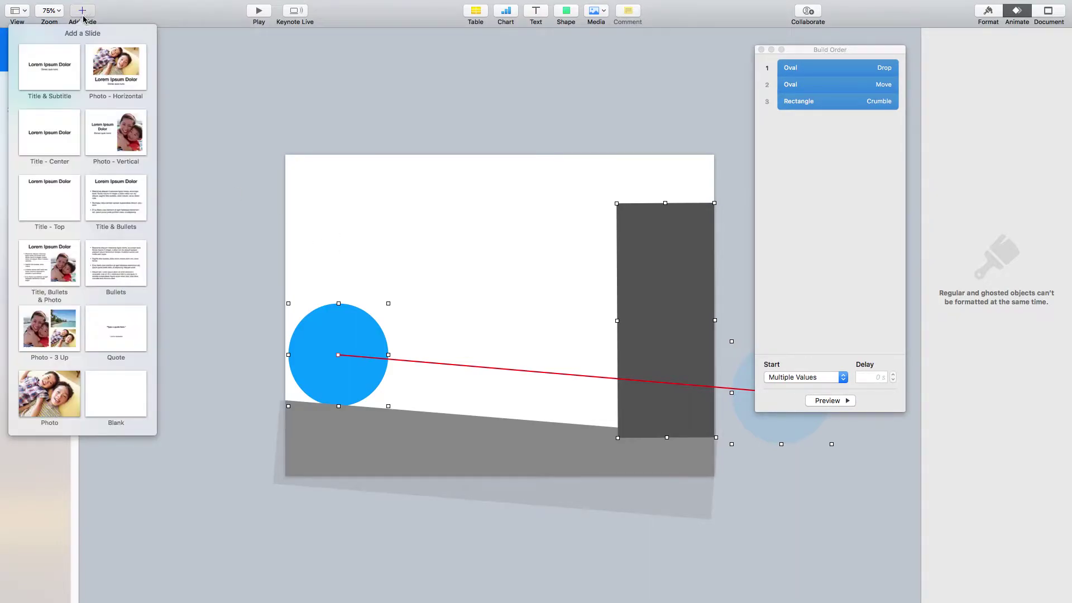
click(54, 72)
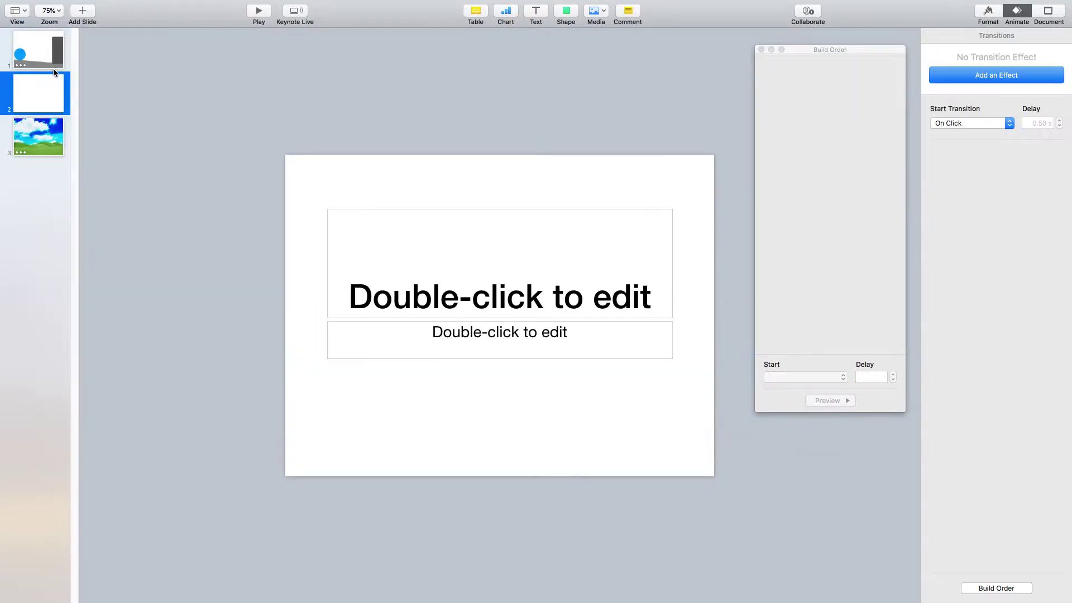
click(407, 296)
key(Delete)
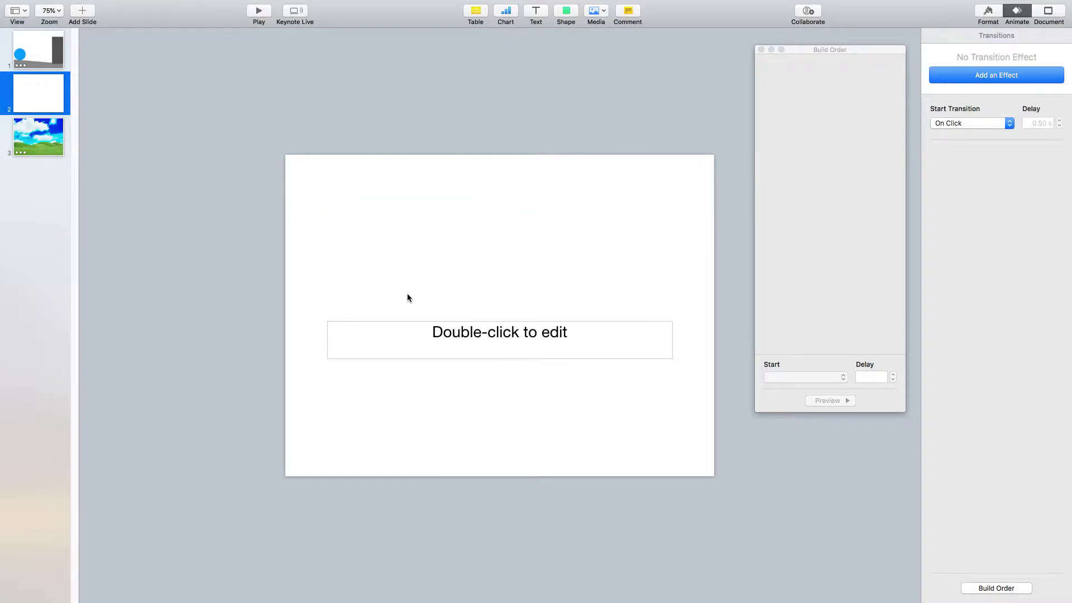
click(459, 336)
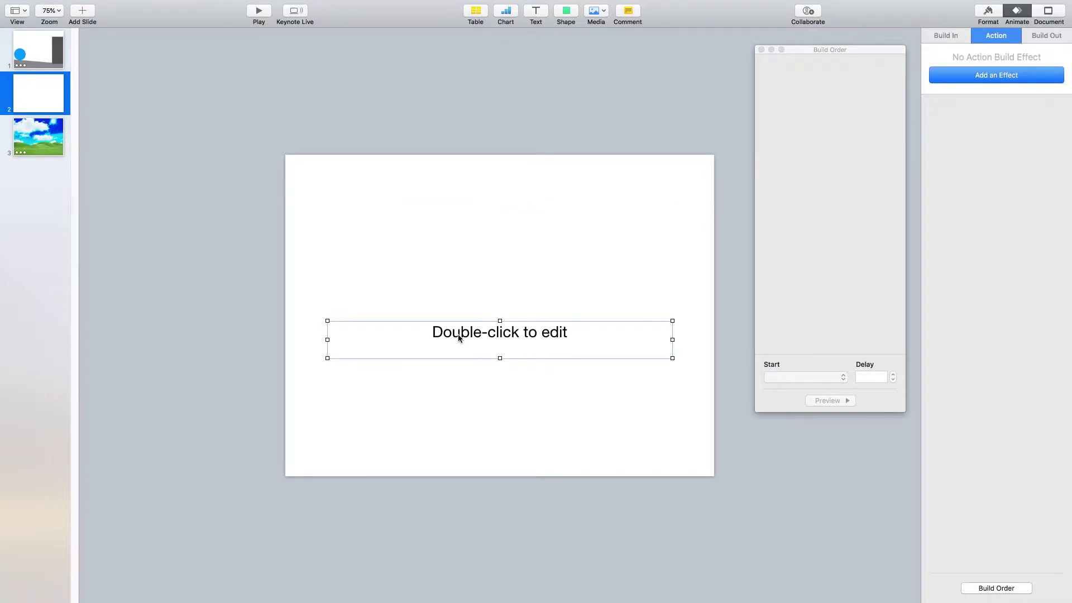
key(Delete)
Save the presentation.
mouse_move(112, 3)
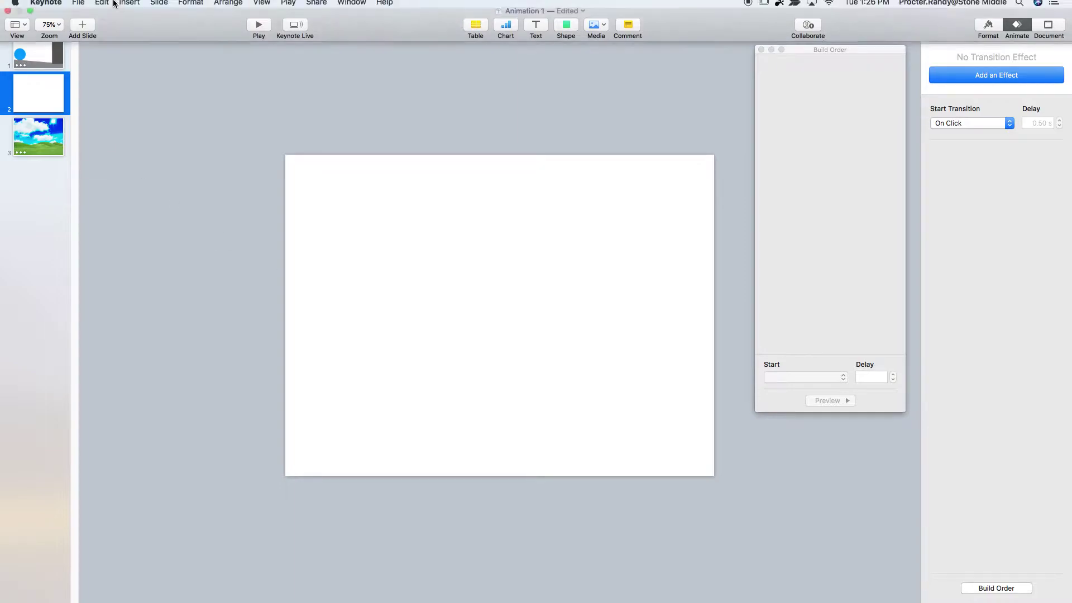
click(79, 6)
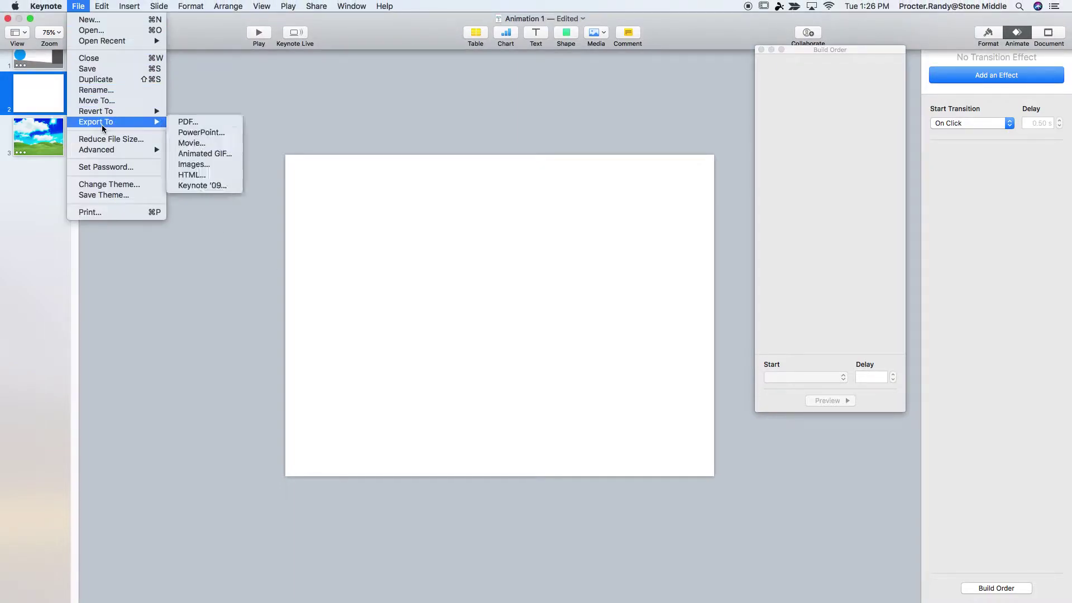
click(104, 74)
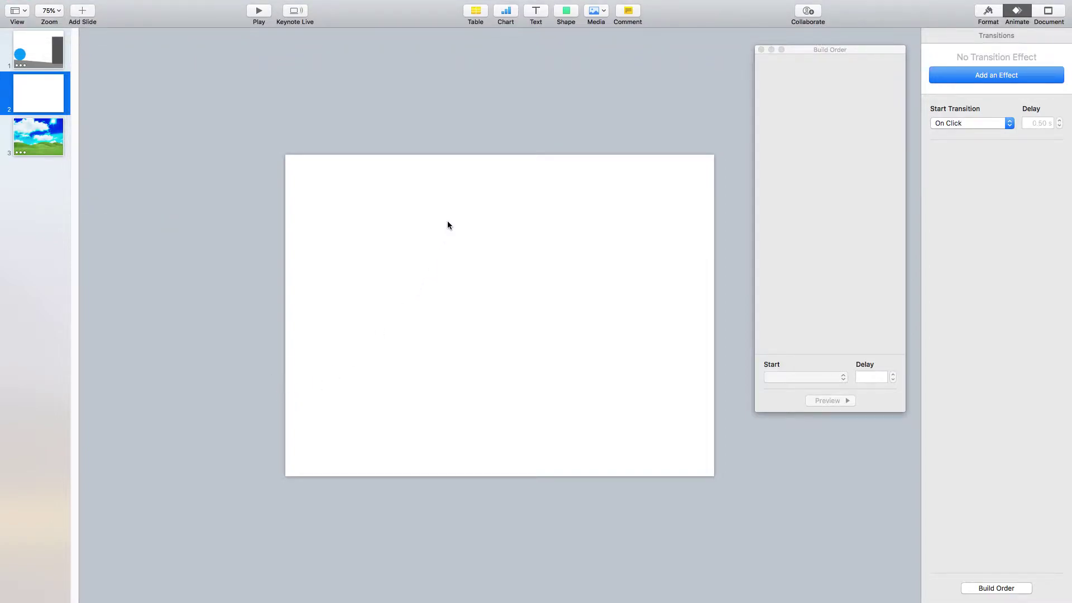
click(78, 7)
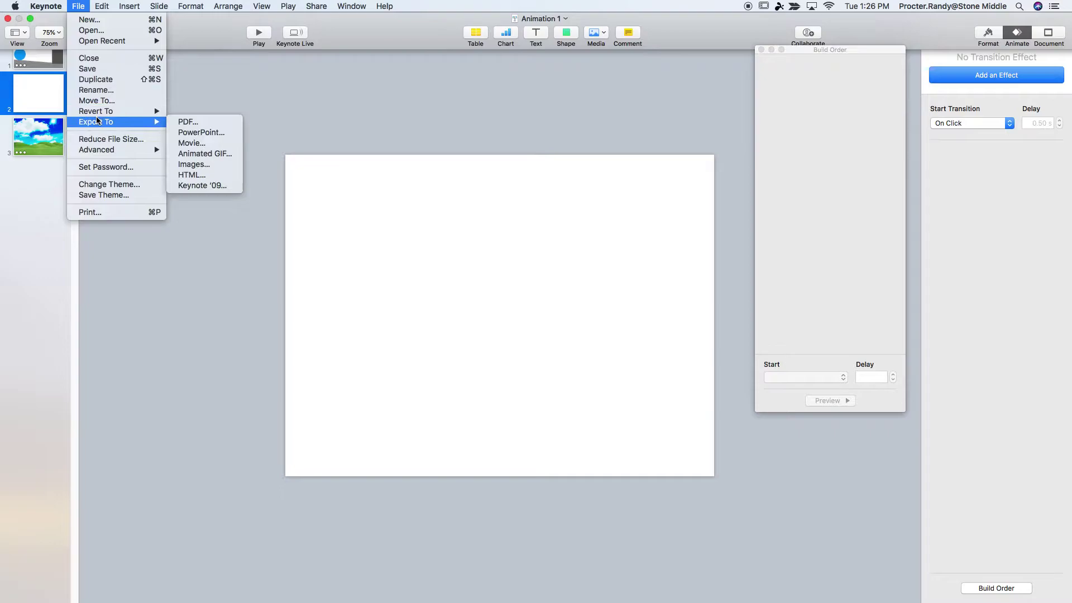
click(99, 91)
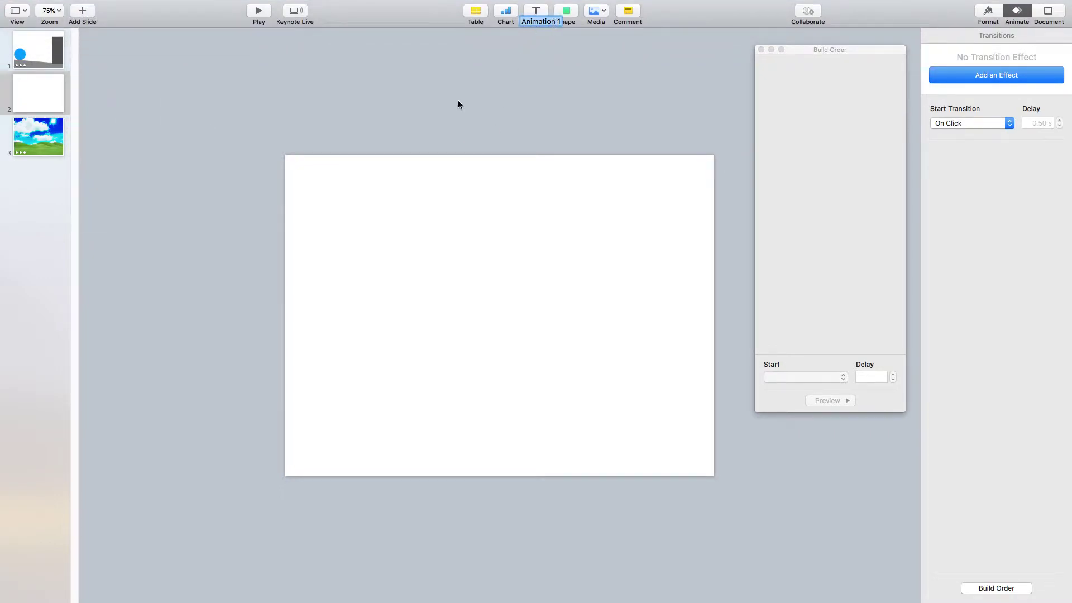
key(Return)
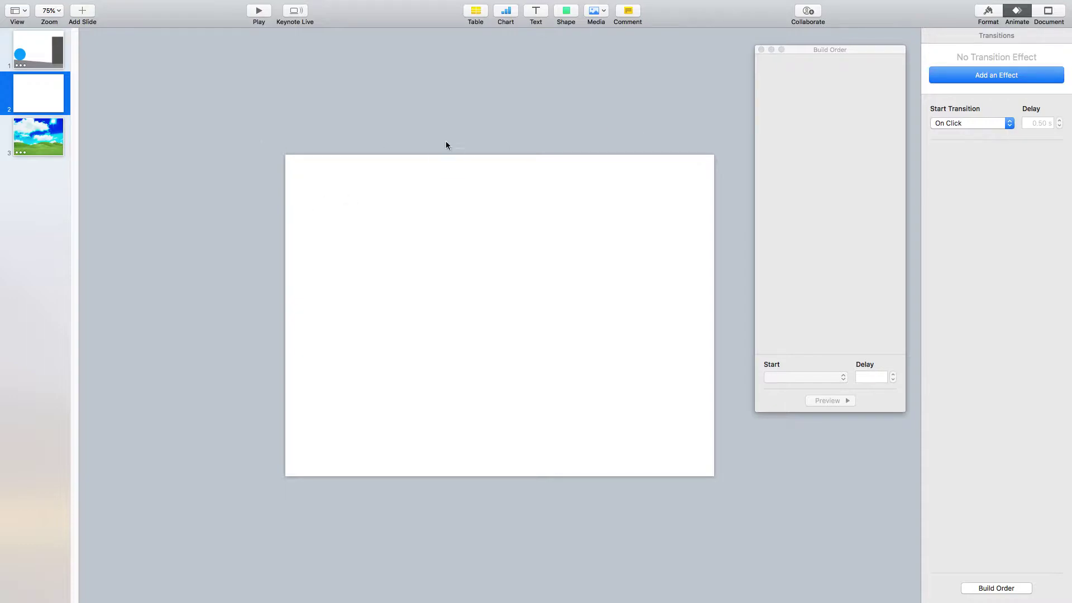
Insert a basic circle shape, enlarge it and place it in the lower left part of the new slide.
click(566, 12)
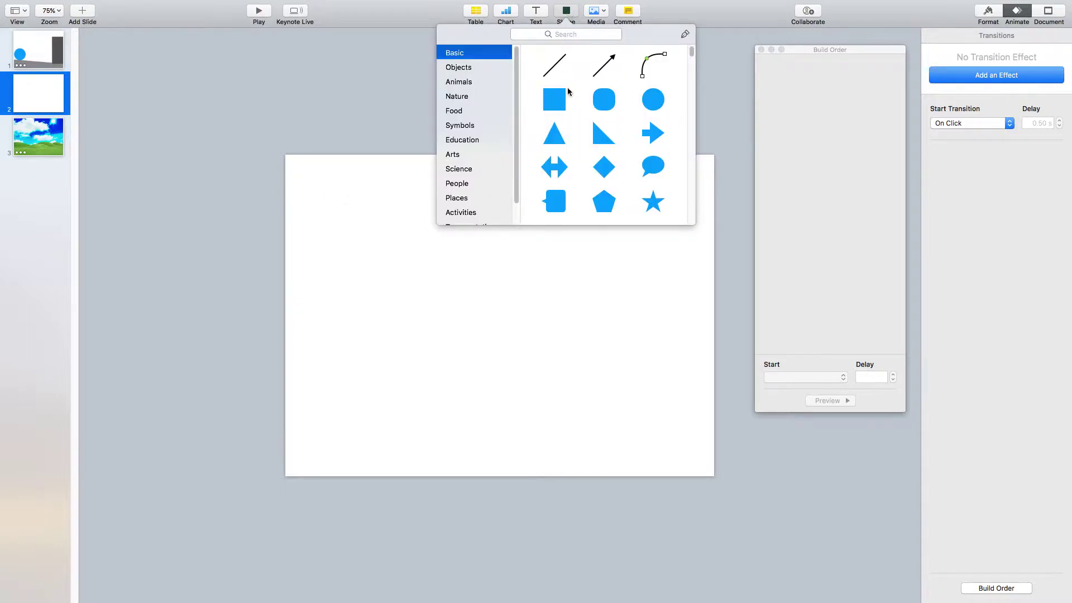
click(654, 100)
drag(478, 294, 364, 338)
drag(397, 299, 385, 310)
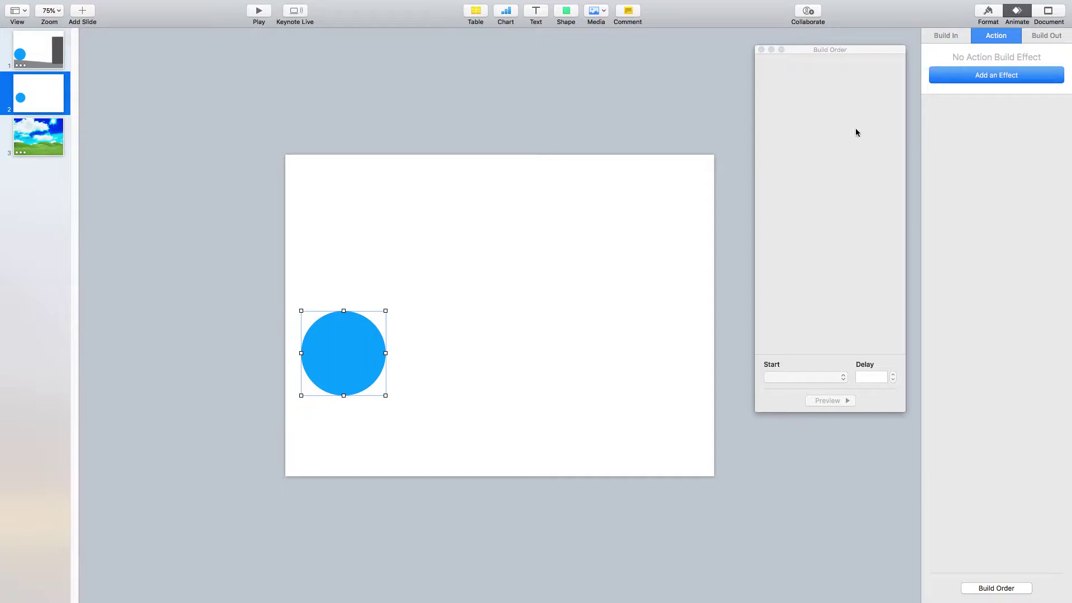
Change the circle's fill to dark green and deselect it.
click(987, 13)
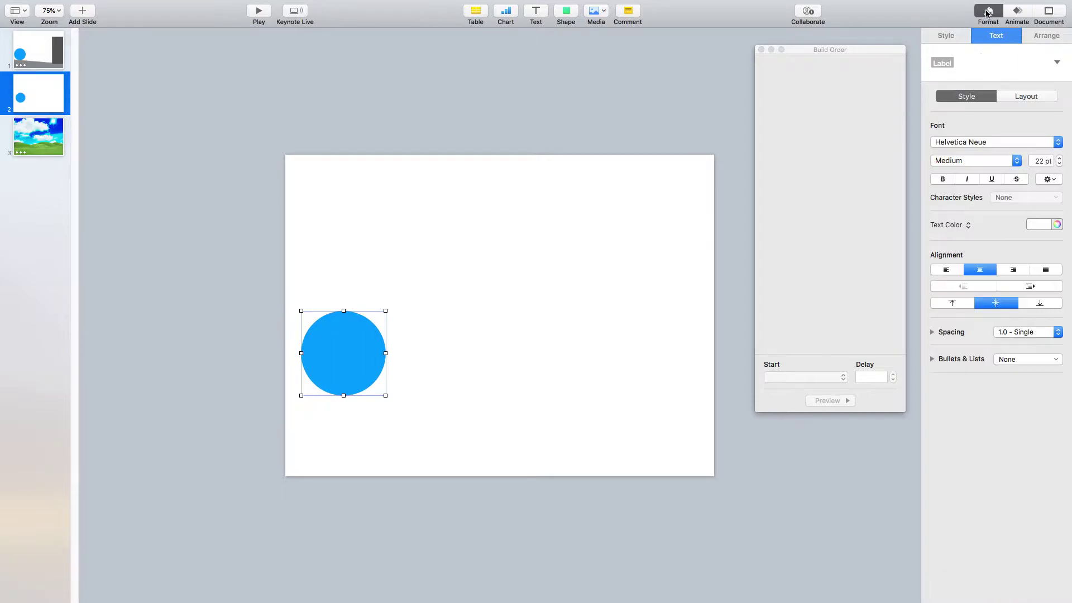
click(959, 36)
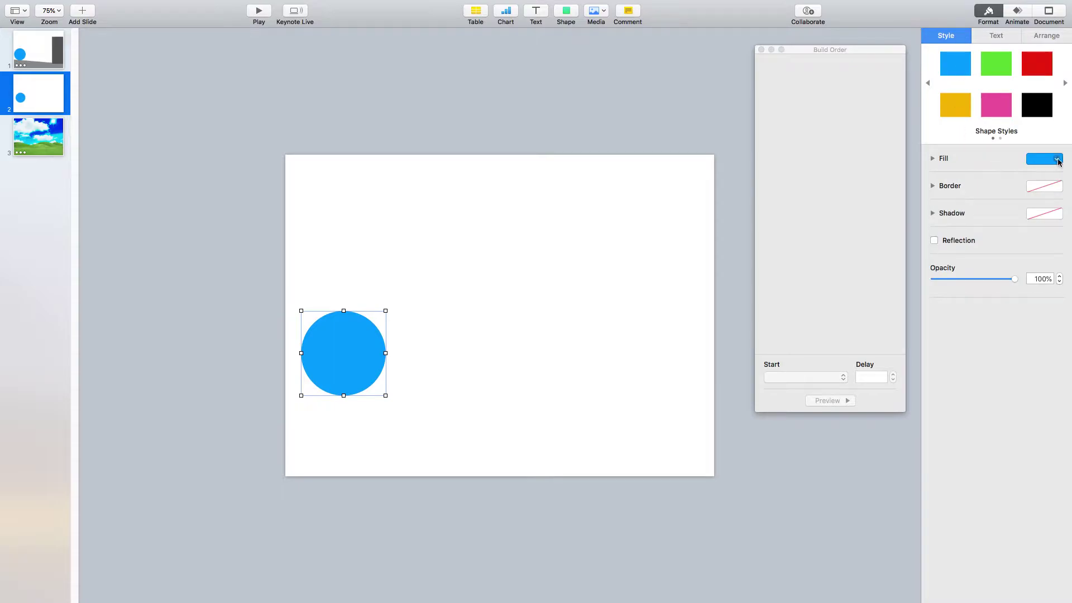
click(1056, 161)
click(989, 252)
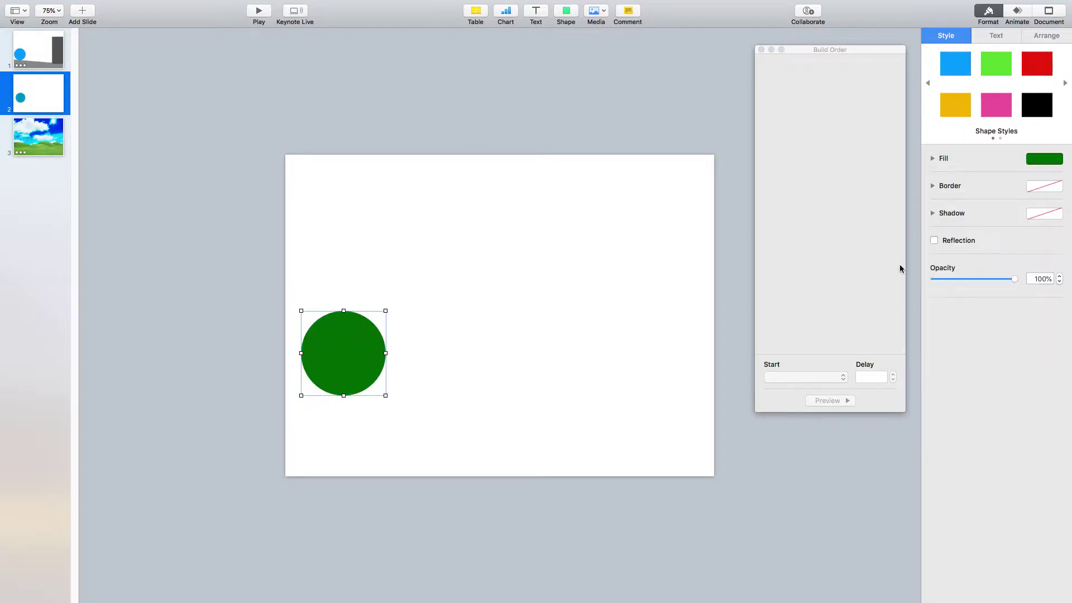
click(628, 101)
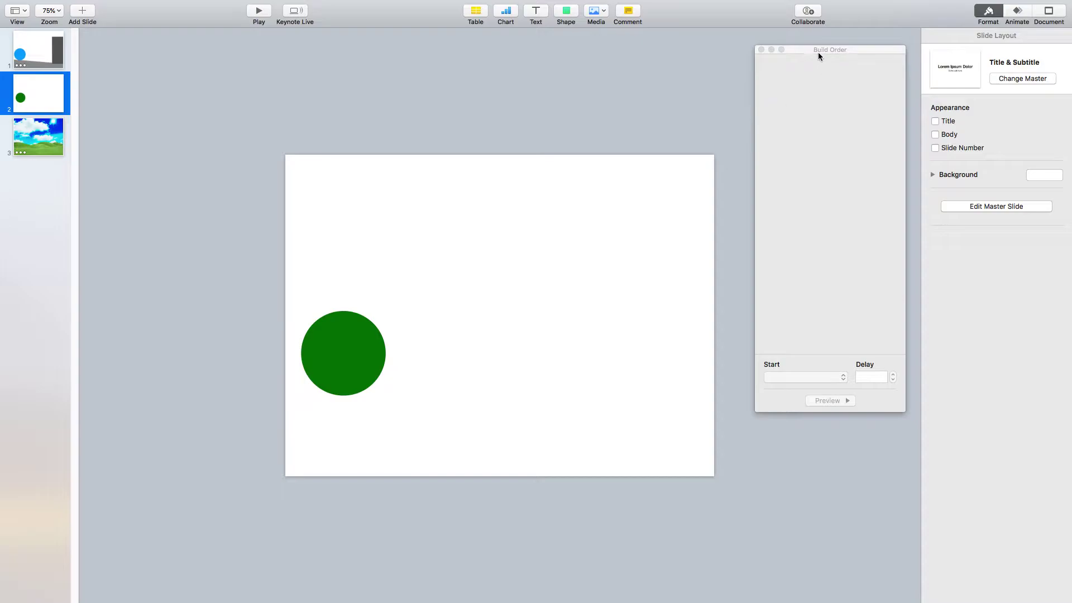
drag(819, 53, 820, 62)
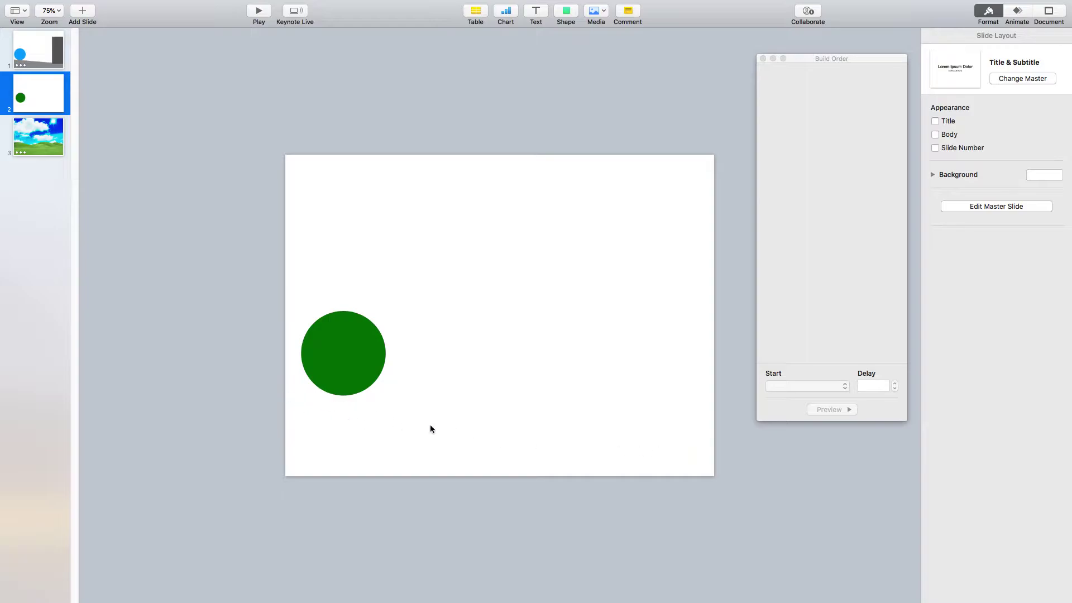
Insert a right triangle and stretch it into a ramp across the slide's full width, descending to the right beneath the green circle.
click(567, 12)
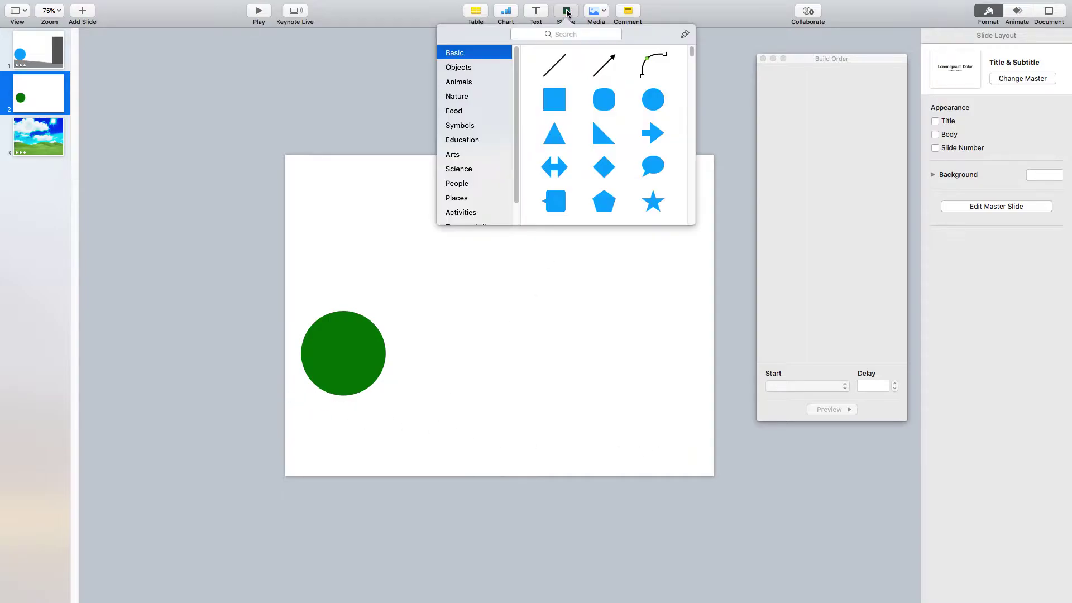
click(602, 134)
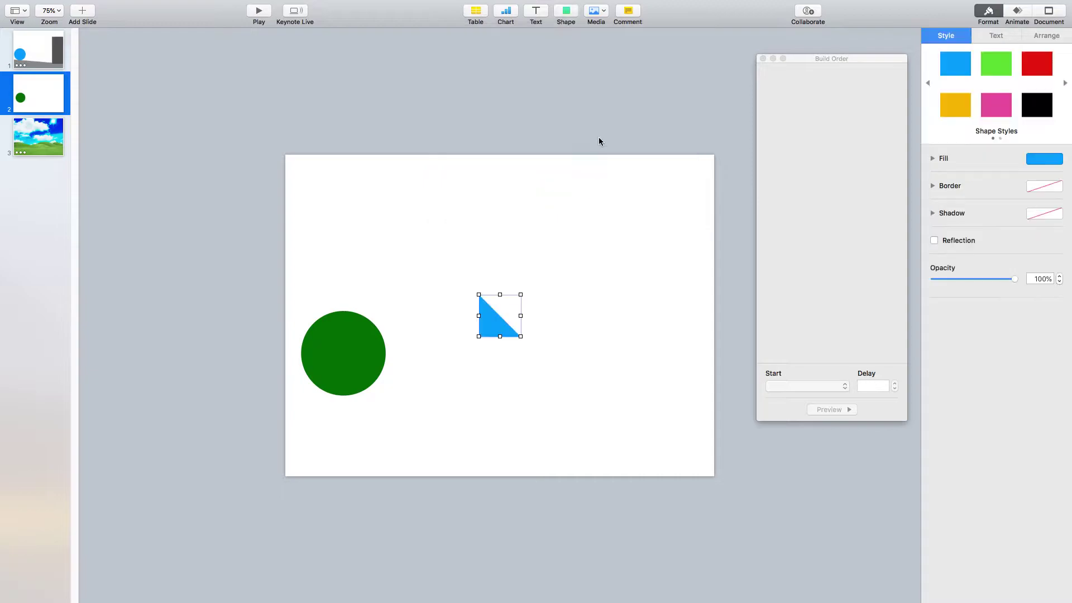
drag(479, 315, 294, 314)
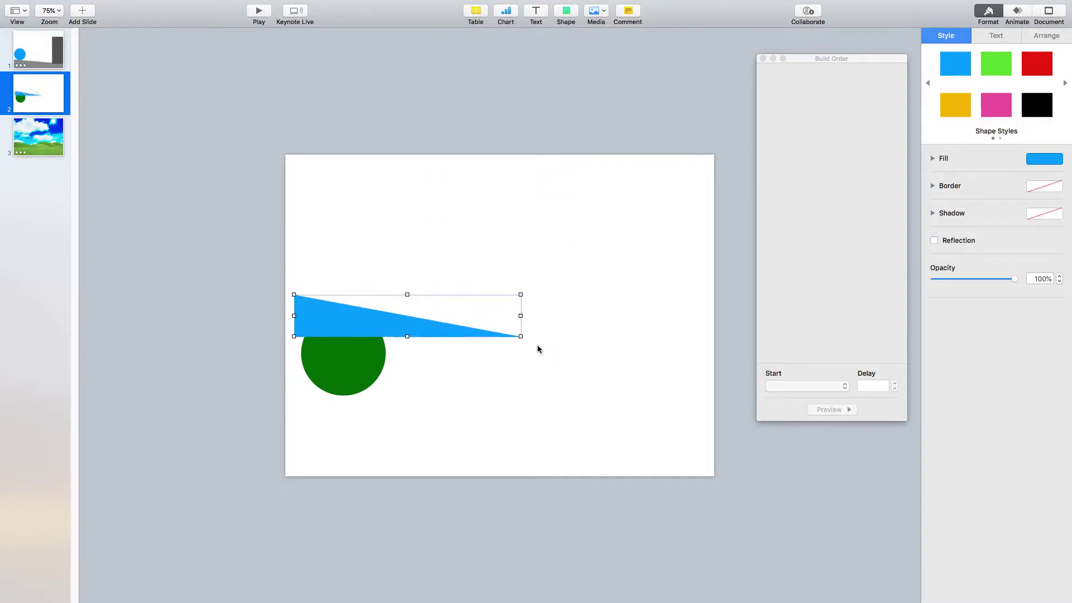
drag(520, 336, 696, 391)
drag(495, 391, 495, 411)
drag(294, 353, 274, 352)
drag(486, 294, 485, 333)
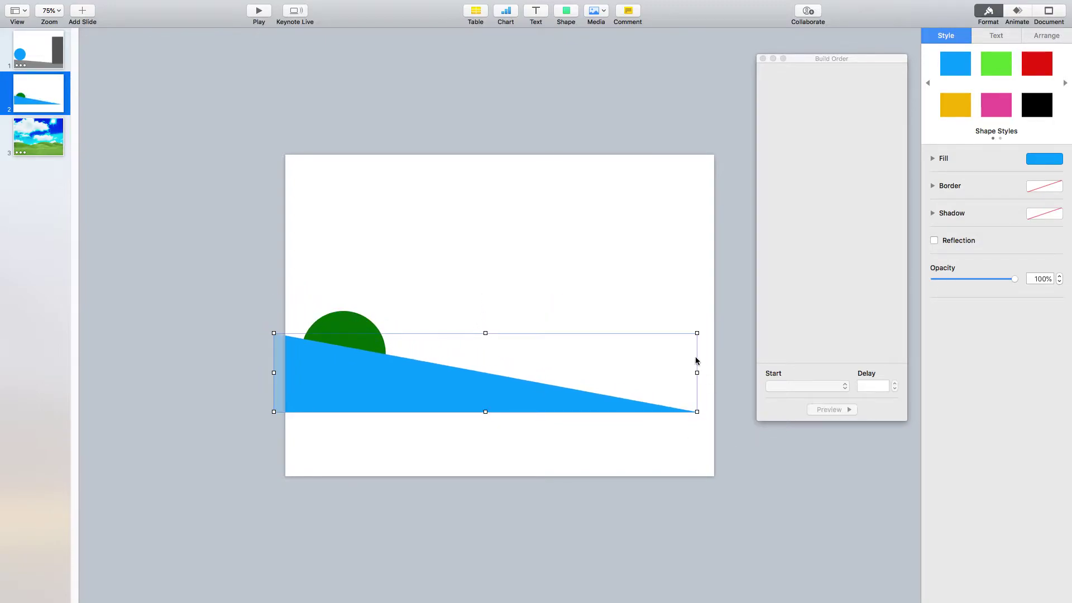
drag(696, 373, 725, 373)
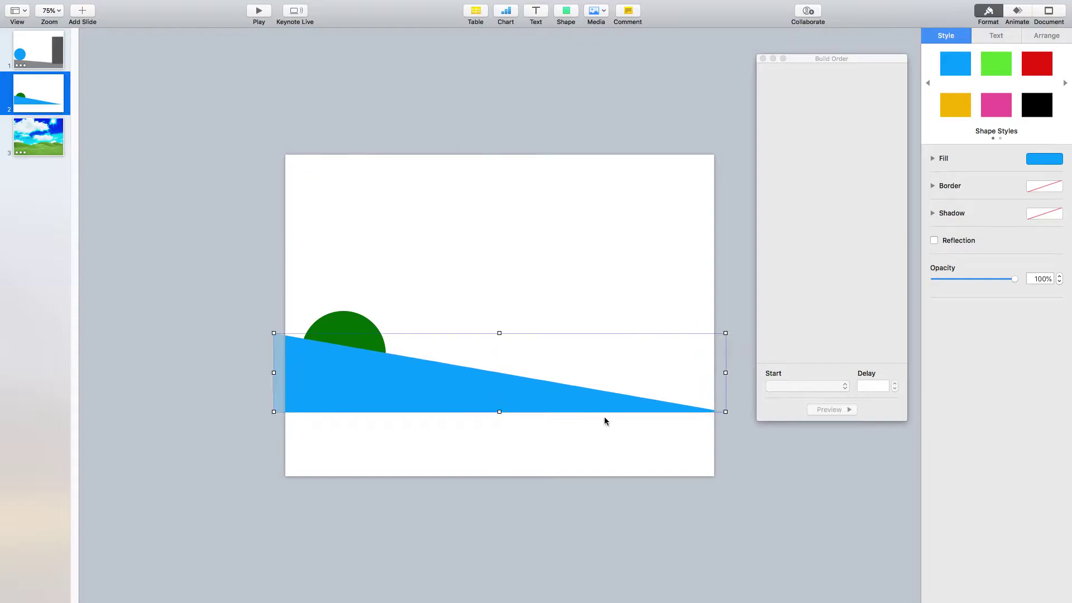
drag(499, 411, 555, 458)
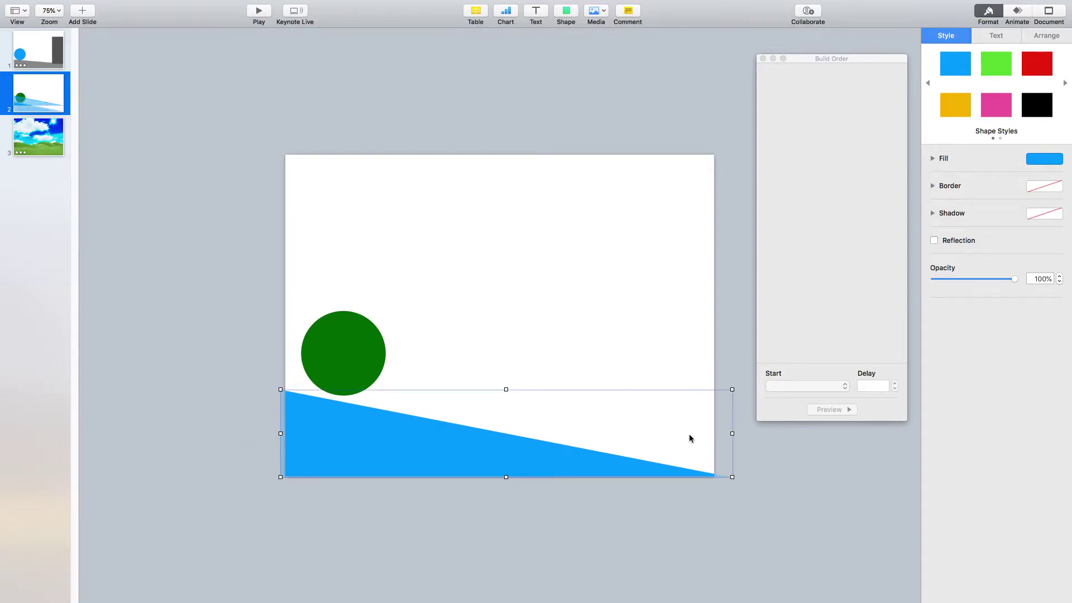
Reposition the blue ramp and enlarge it to about 1181 by 296 pt so it extends past the slide's side and bottom edges.
drag(506, 389, 506, 417)
drag(481, 457, 512, 485)
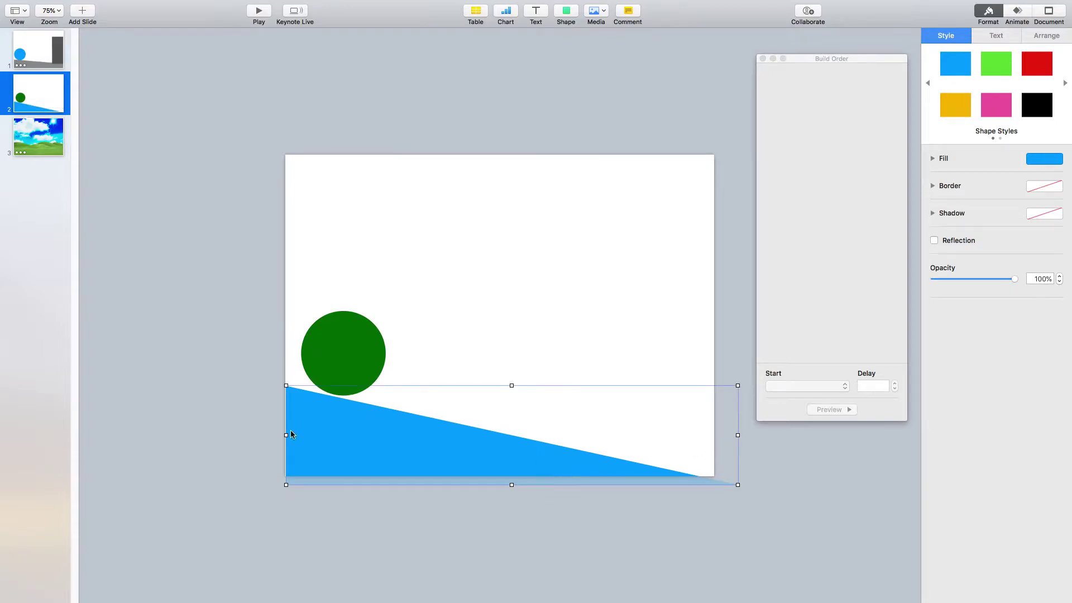
drag(286, 386, 243, 360)
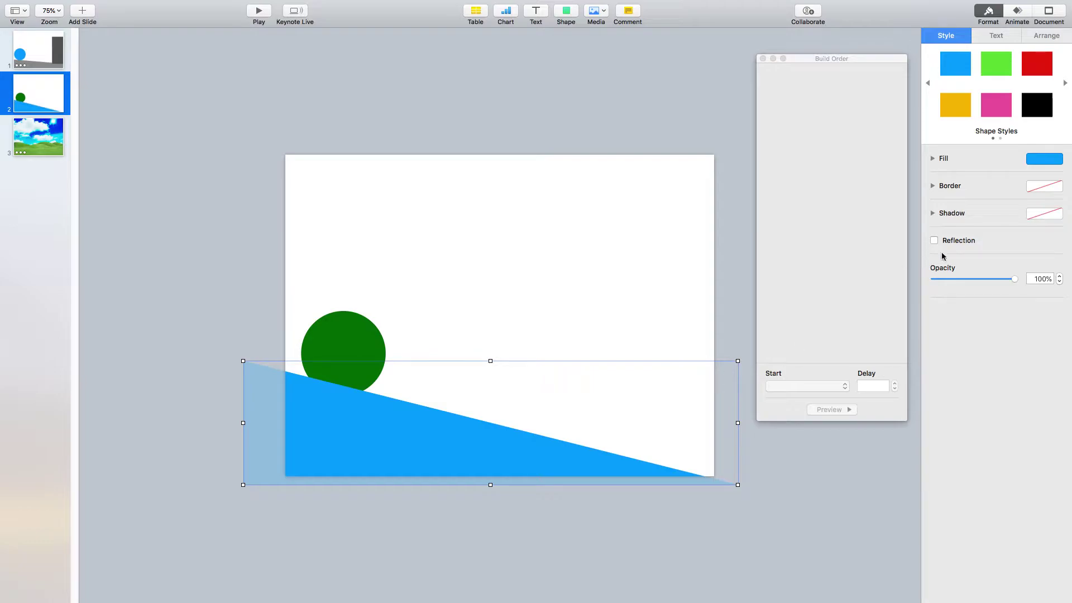
Rotate the blue ramp to an angle of 6.9° to make its slope gentler.
click(1005, 36)
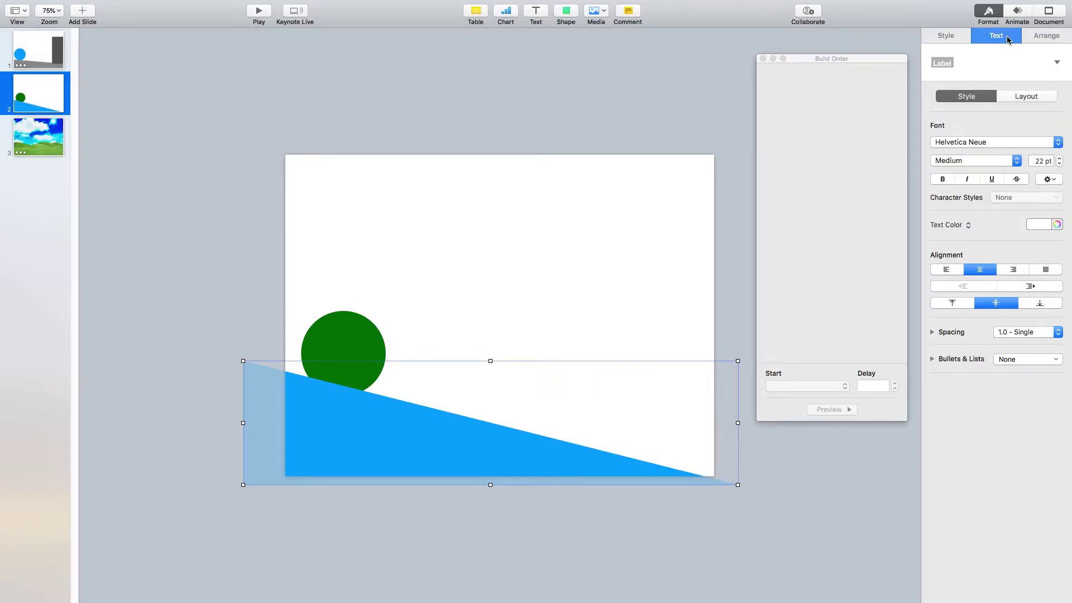
click(1042, 37)
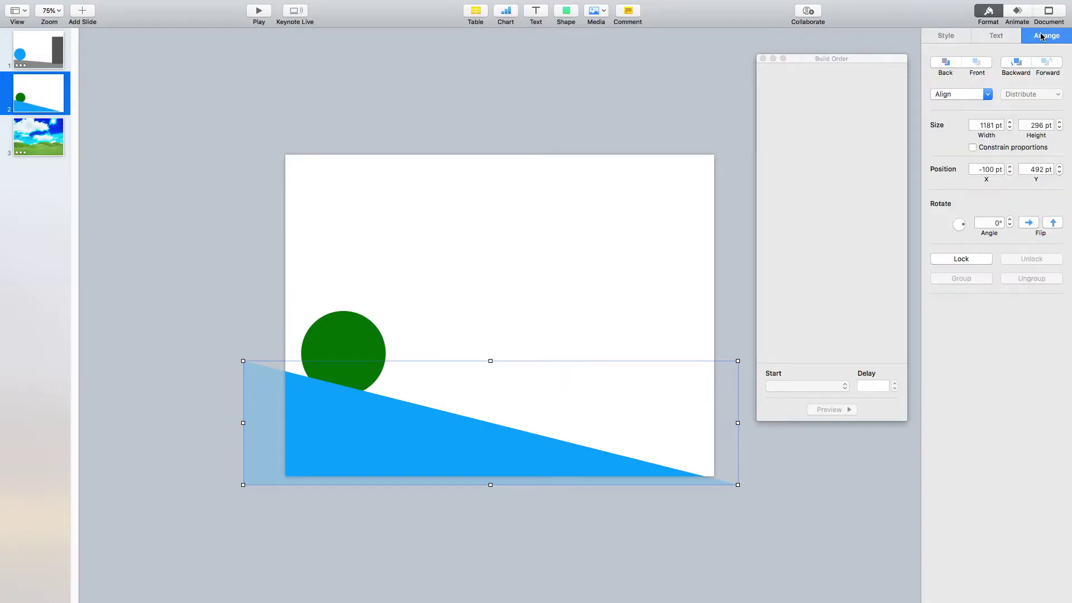
click(1010, 220)
click(1010, 220)
click(1010, 220)
click(1010, 220)
click(1010, 220)
click(1010, 220)
drag(964, 228, 965, 224)
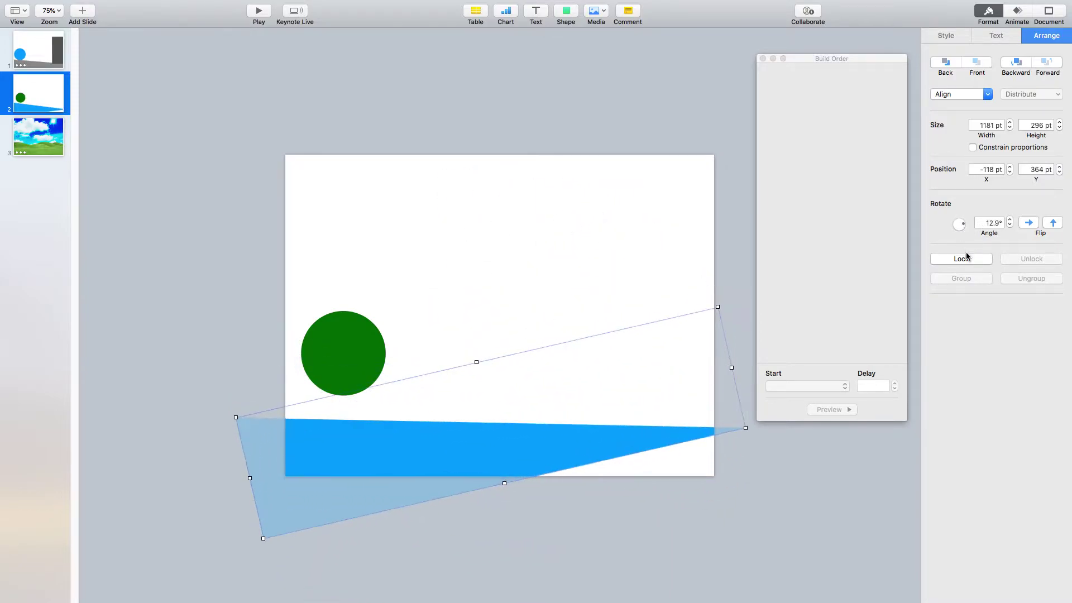
click(1010, 225)
click(1010, 226)
click(1010, 226)
click(1010, 225)
click(1010, 226)
click(1009, 225)
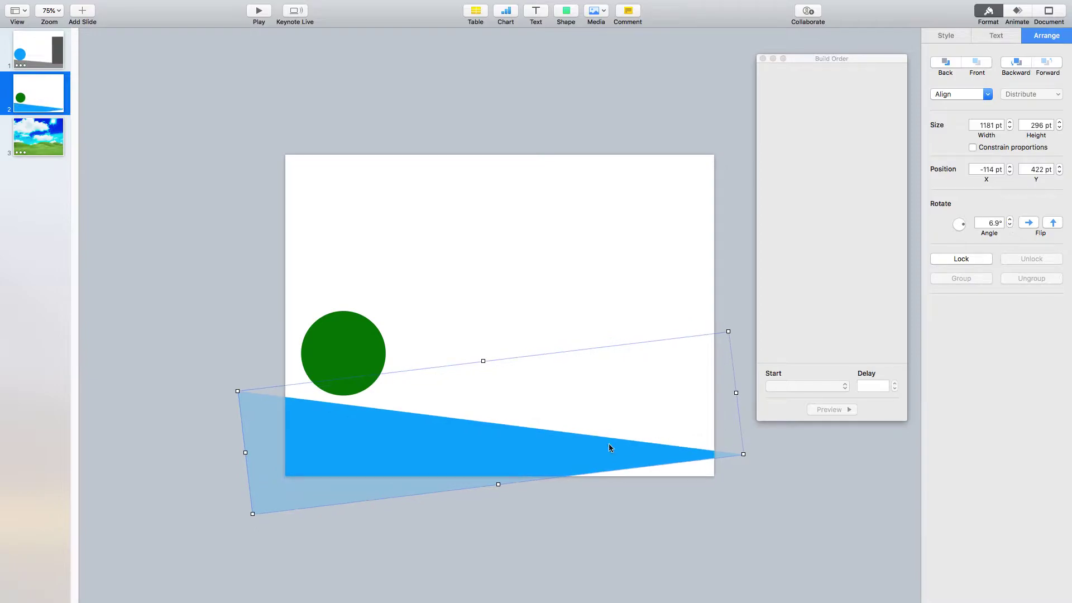
Rotate the ramp to 9.9° and enlarge it to about 1261 by 373 pt so it fills the slide's whole bottom edge.
drag(499, 485, 500, 508)
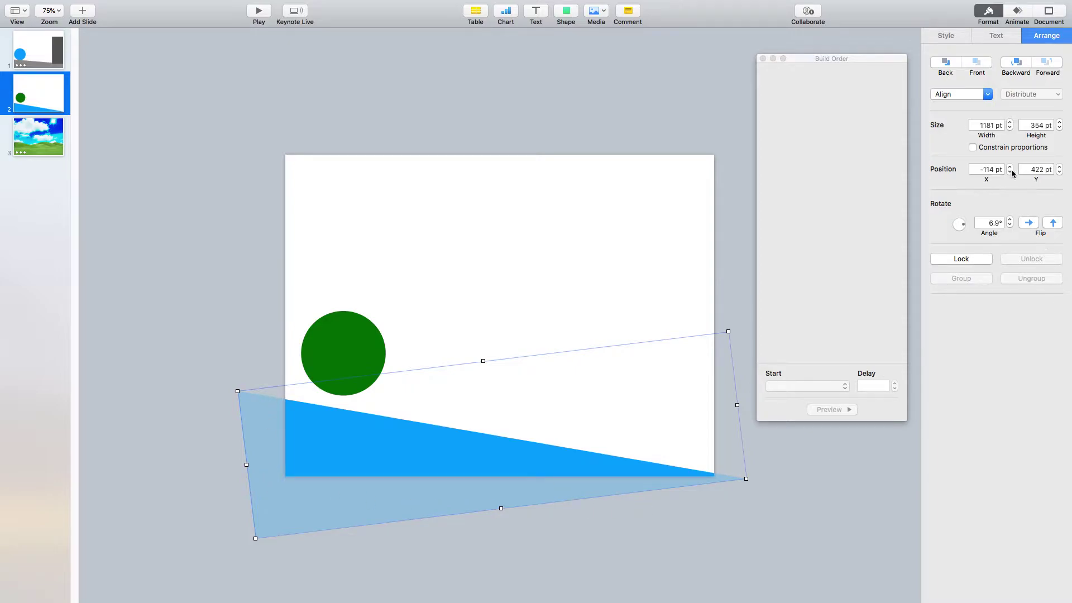
click(1010, 220)
click(1010, 220)
click(1010, 220)
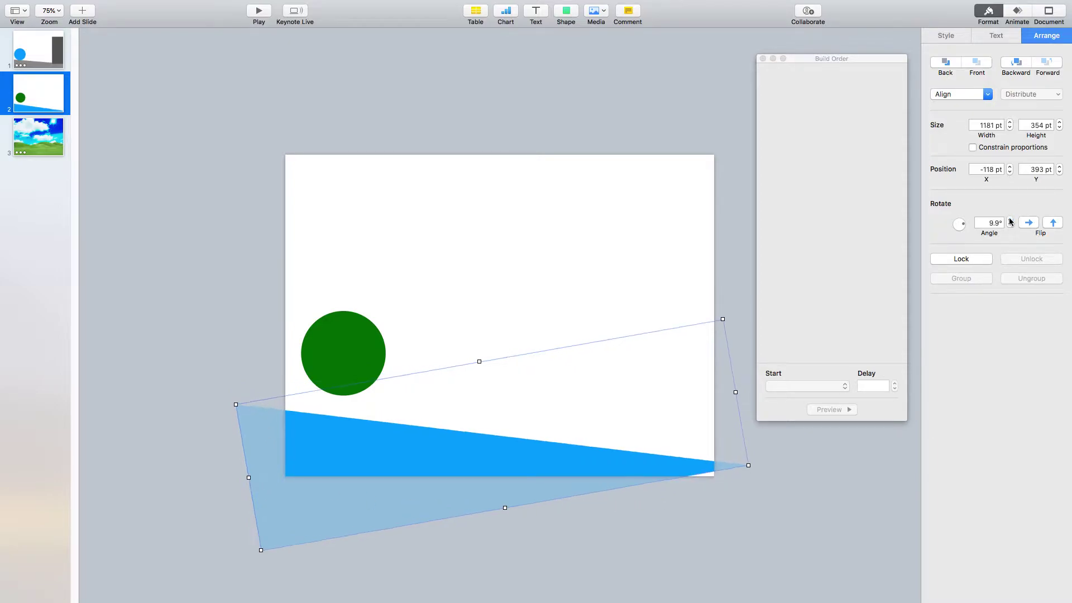
drag(746, 464, 782, 467)
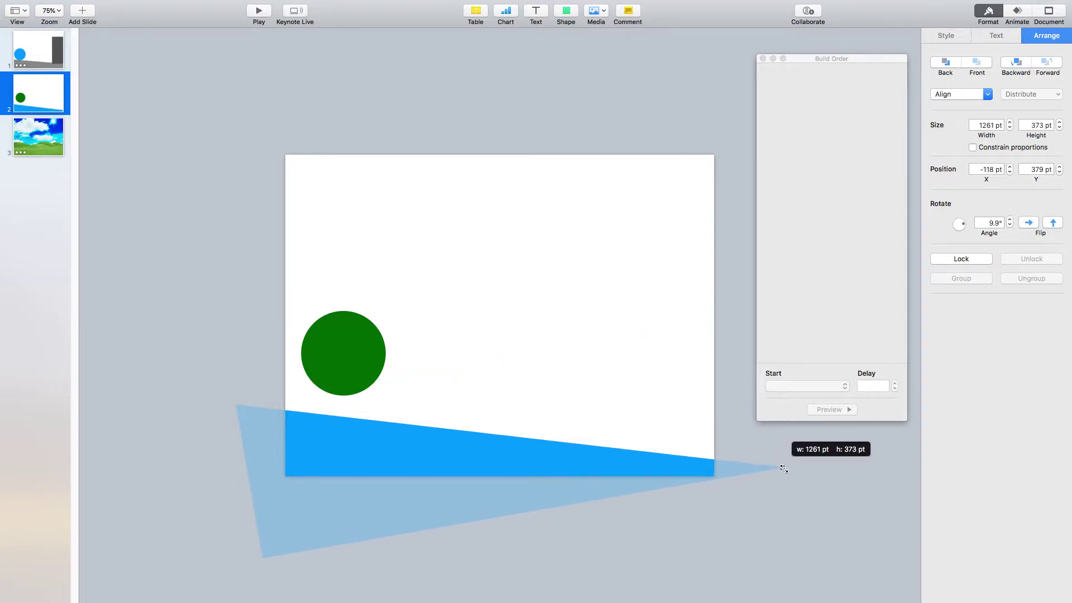
click(763, 514)
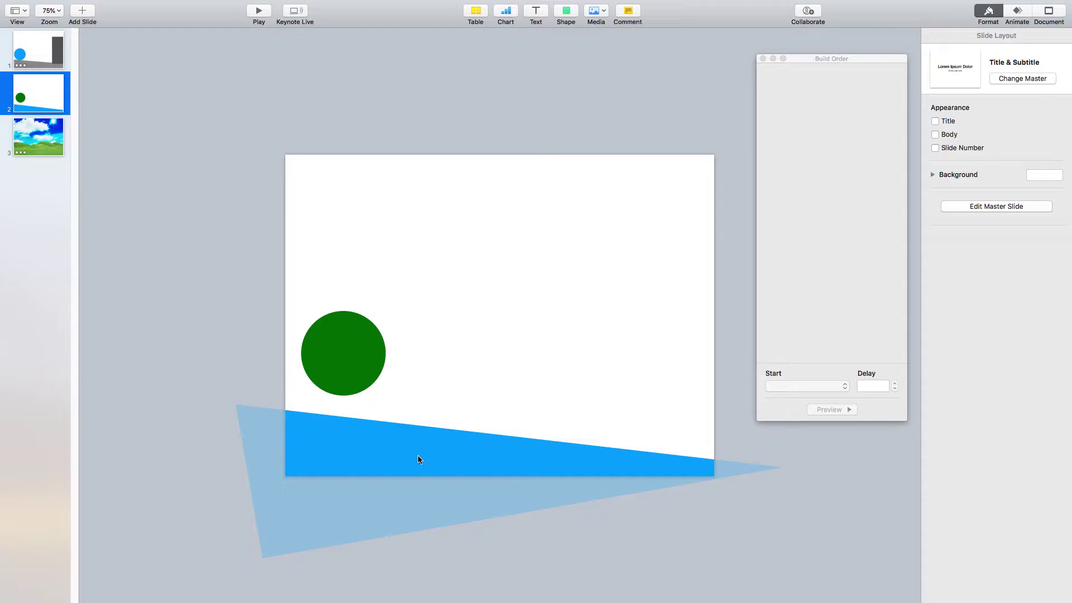
Move the green circle down onto the high end of the ramp, at about X 7 pt and Y 421 pt, and deselect it.
drag(350, 362, 331, 373)
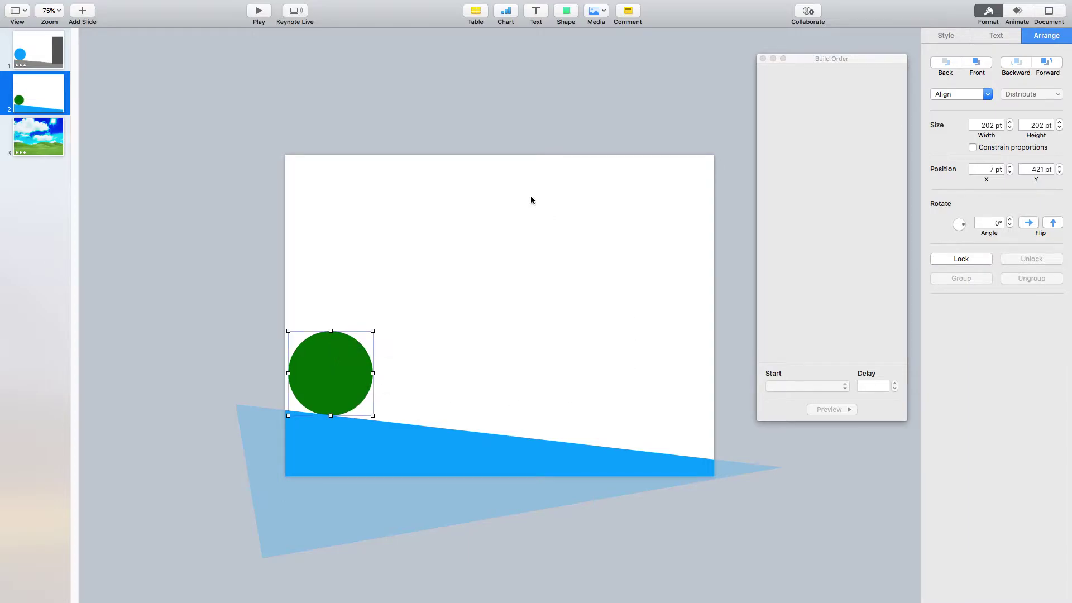
click(391, 103)
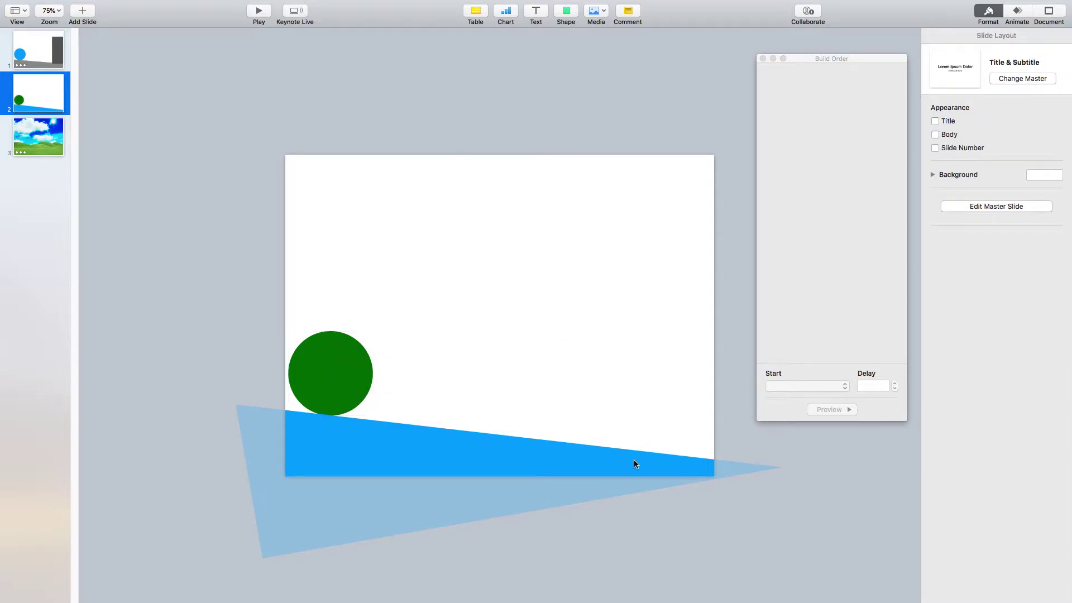
Insert a basic square, stretch it into an upright bar about 100 by 406 pt and place it at the ramp's low end.
click(571, 16)
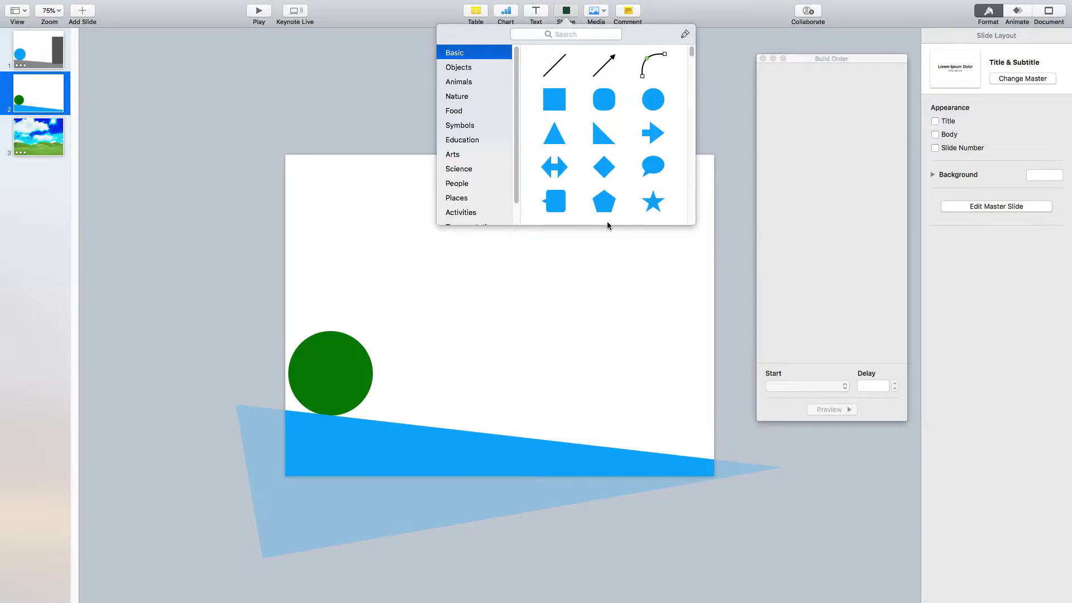
click(554, 99)
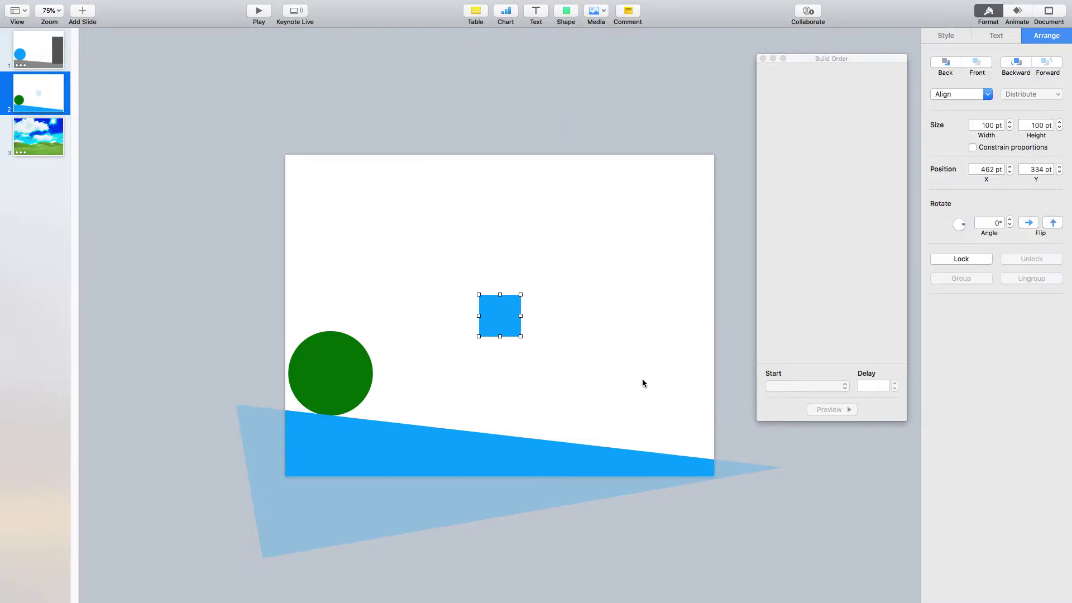
drag(500, 336, 499, 433)
drag(500, 294, 501, 262)
drag(508, 335, 690, 358)
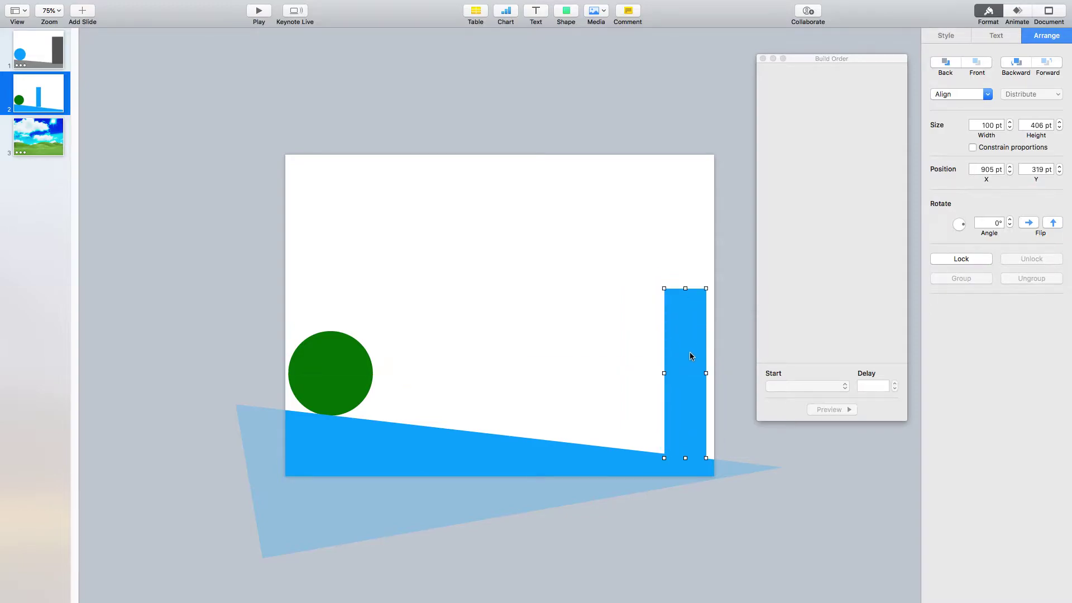
Change the upright bar's fill to dark magenta.
click(988, 14)
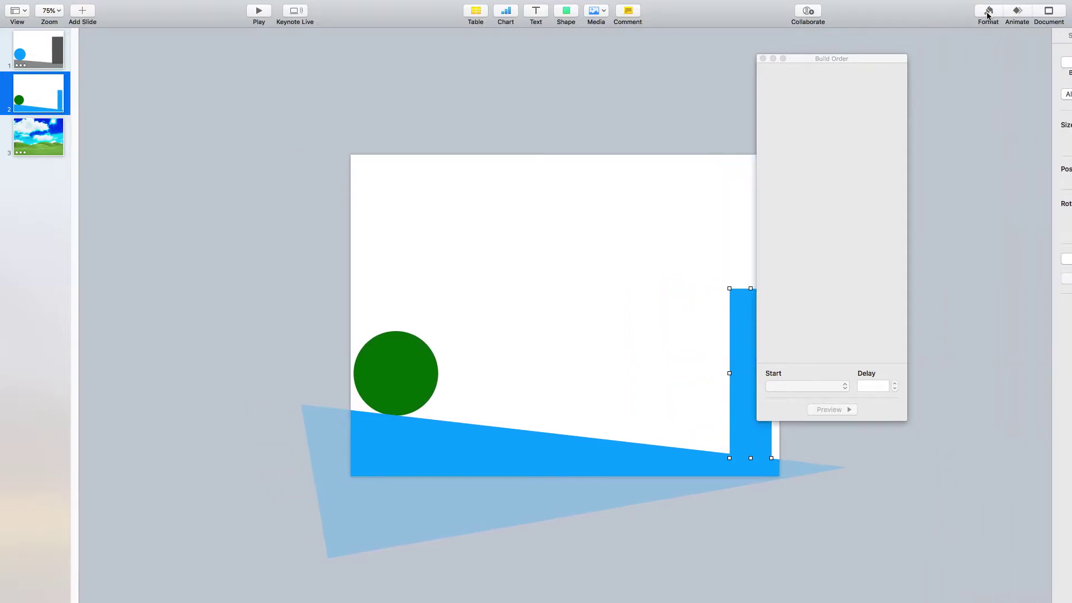
click(987, 16)
click(956, 34)
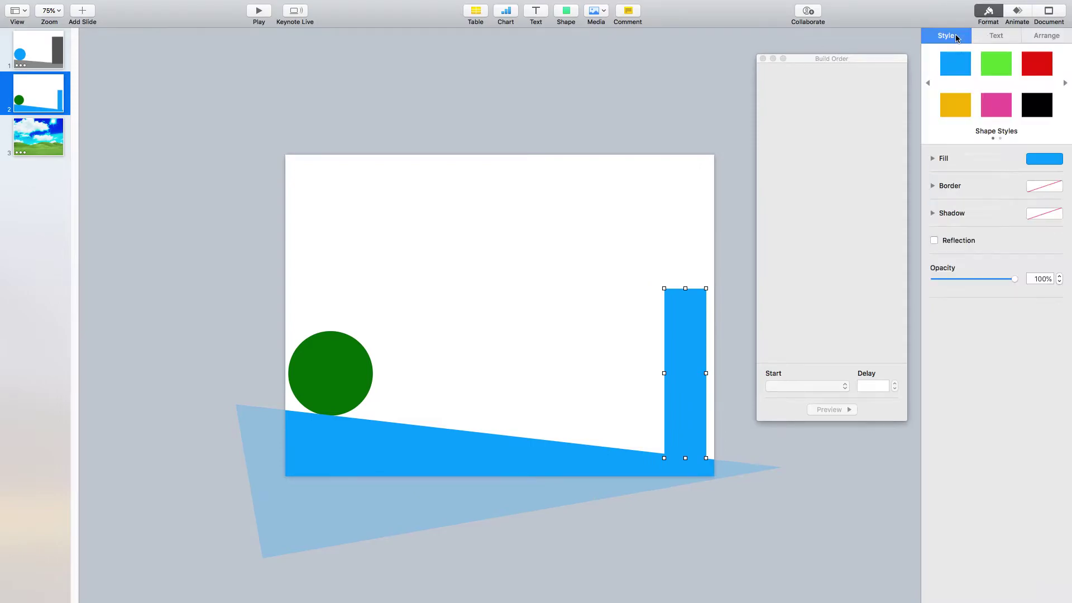
click(1054, 161)
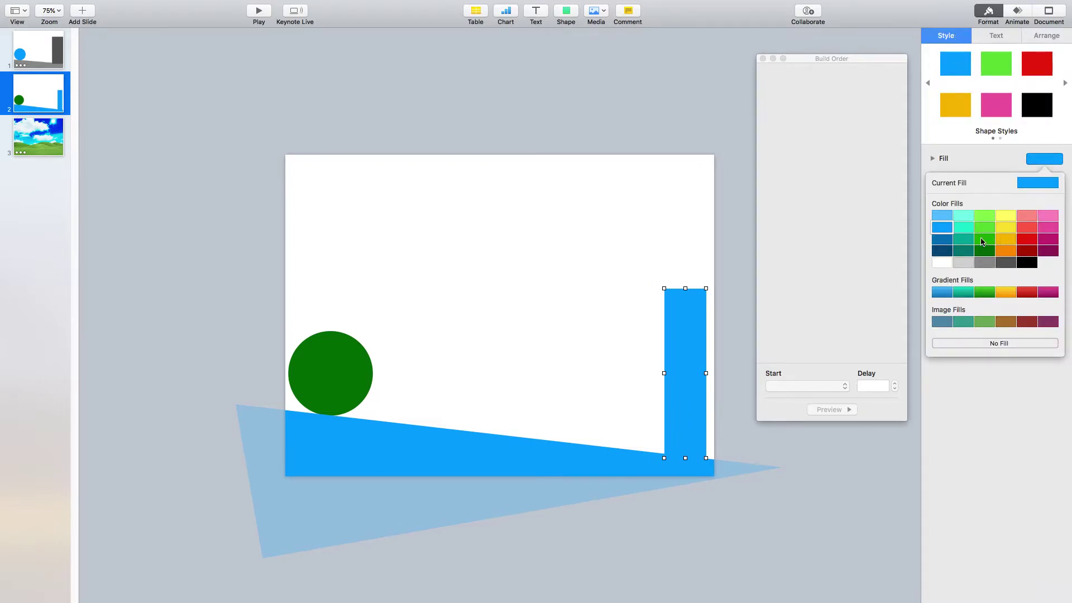
click(1052, 239)
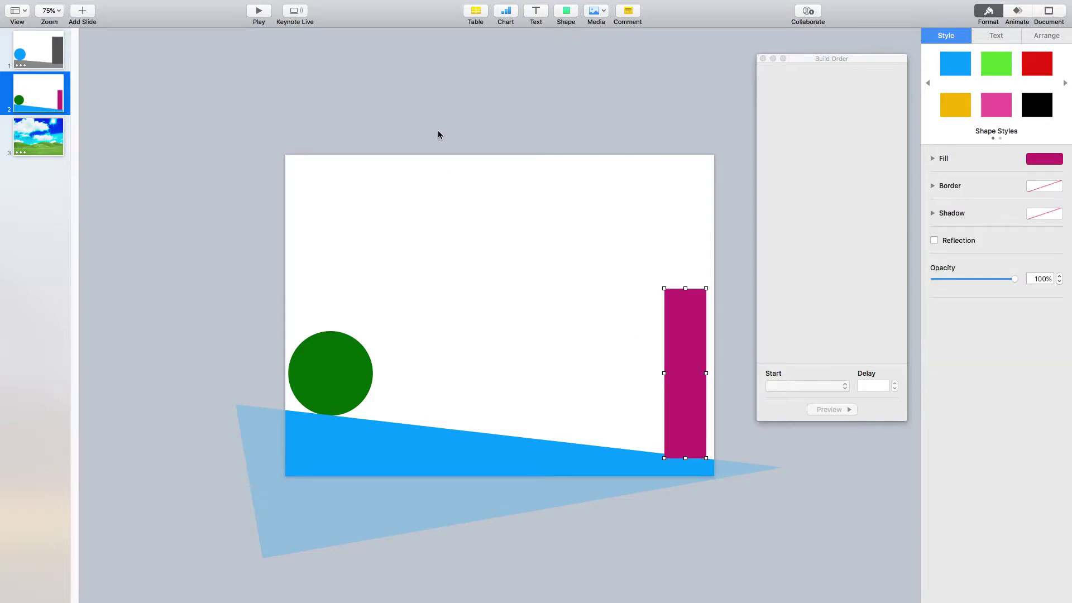
Make the magenta bar taller and wider so it forms a wall reaching just past the slide's right edge, and deselect it.
drag(686, 288, 686, 210)
drag(665, 333, 645, 333)
drag(675, 424, 676, 426)
drag(706, 338, 715, 340)
click(329, 108)
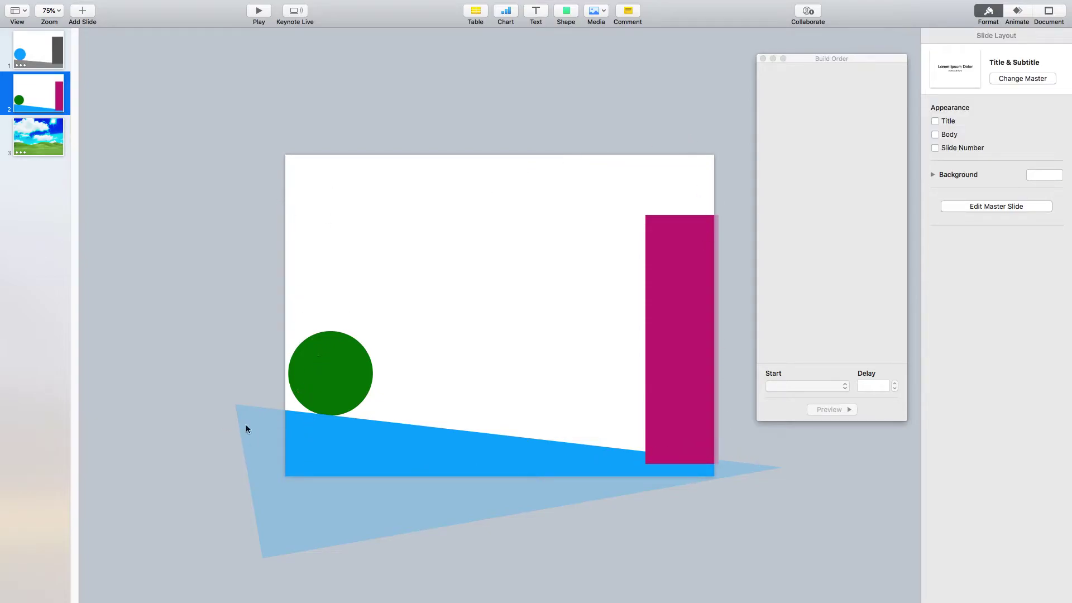
Play the slide full screen to check its layout, and exit the slideshow.
click(258, 11)
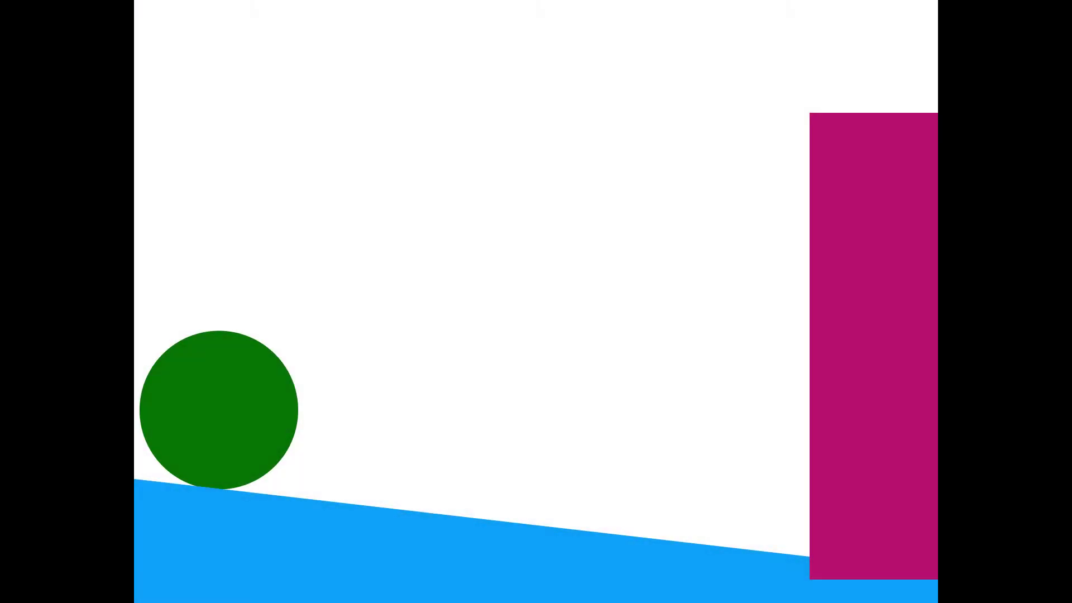
key(Escape)
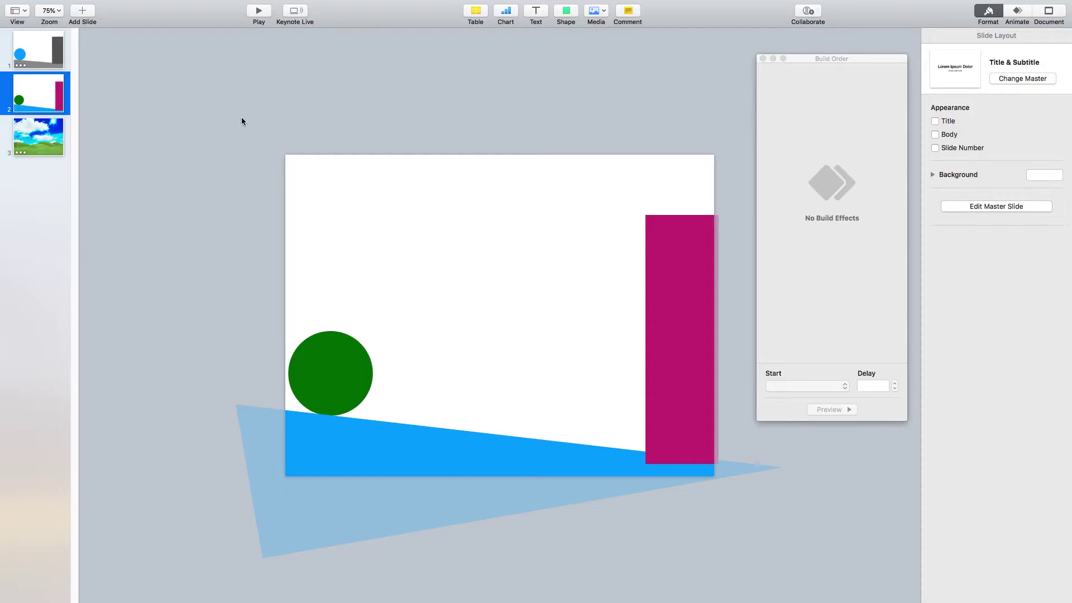
Switch to the animation settings, close and reopen the Build Order window, and place it beside the slide.
drag(829, 65, 822, 56)
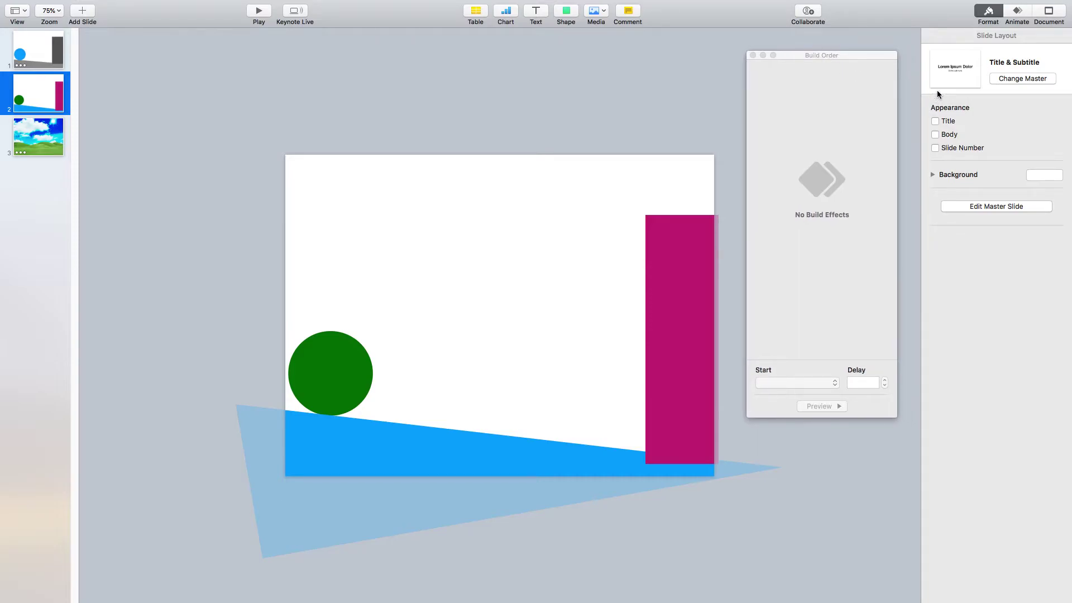
click(1016, 15)
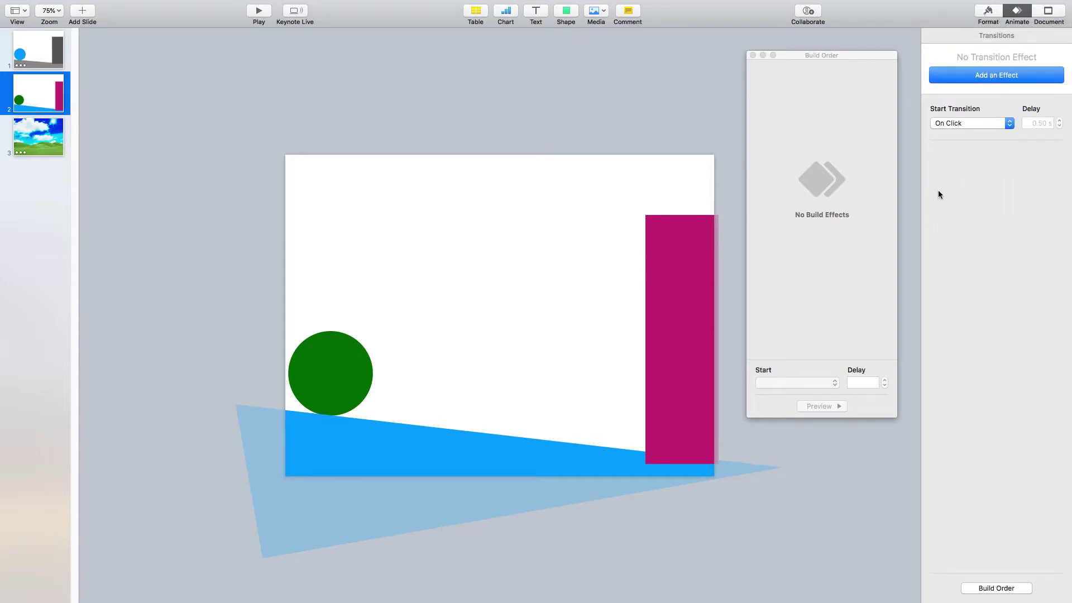
click(753, 55)
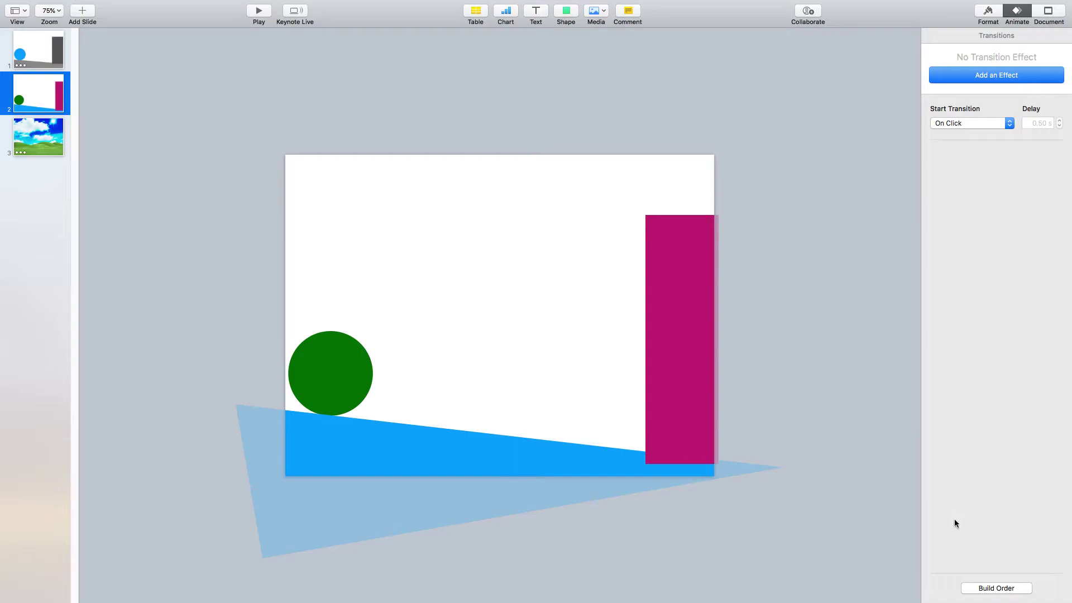
click(1002, 590)
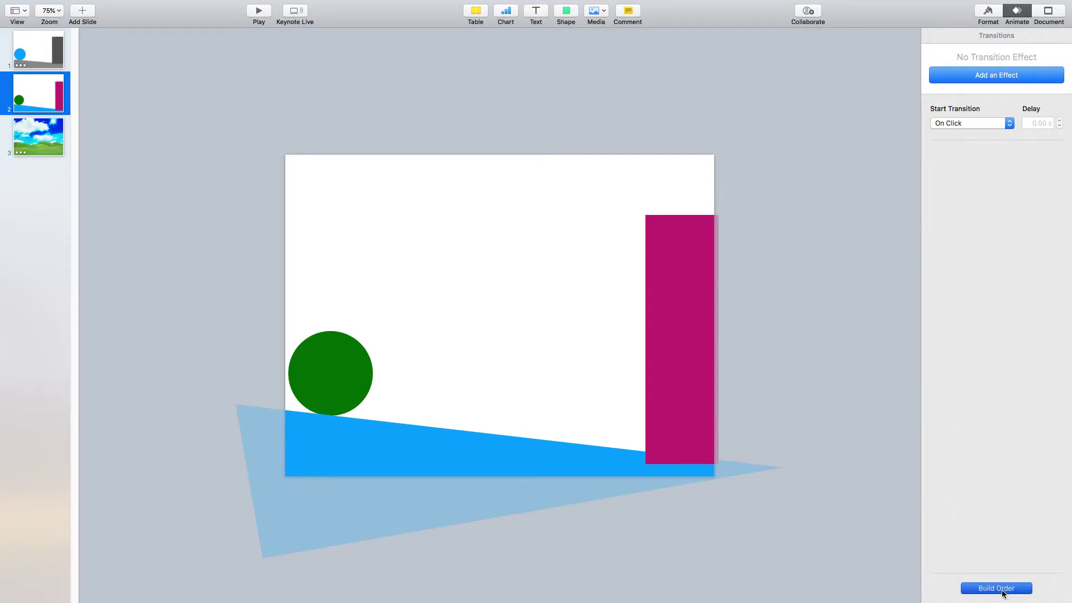
mouse_move(813, 53)
mouse_down()
mouse_move(536, 55)
mouse_move(626, 85)
mouse_move(836, 48)
mouse_move(815, 40)
mouse_up()
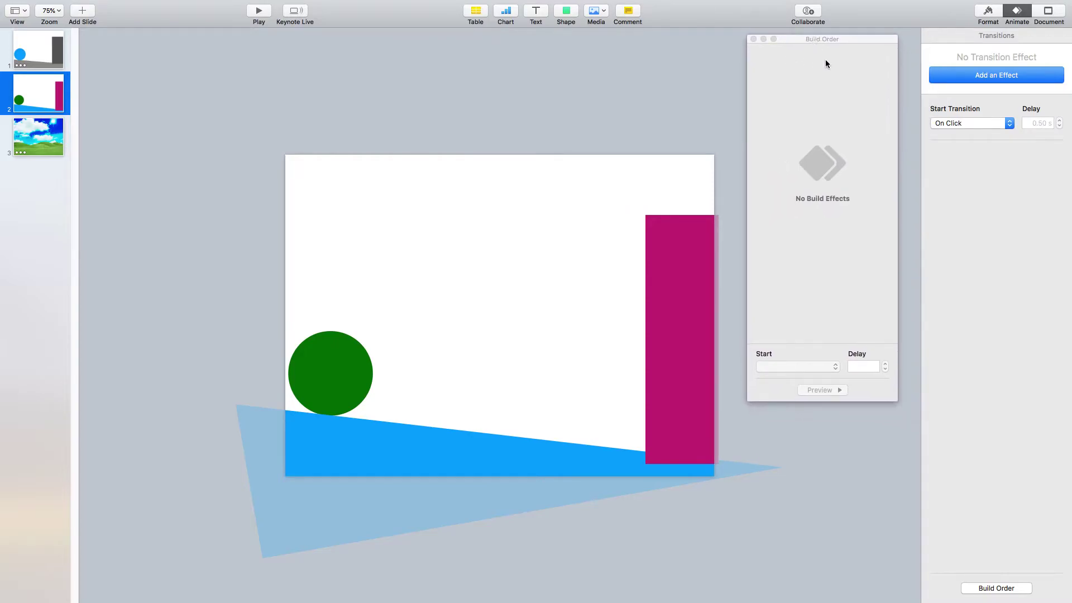
Add the Drop build-in effect to the green circle.
click(346, 380)
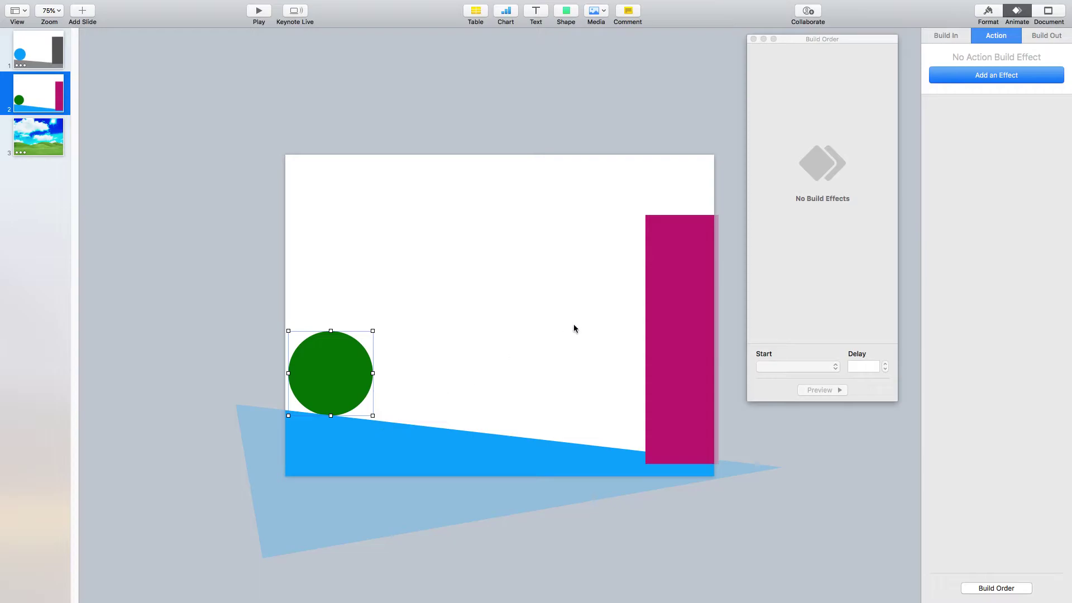
click(946, 36)
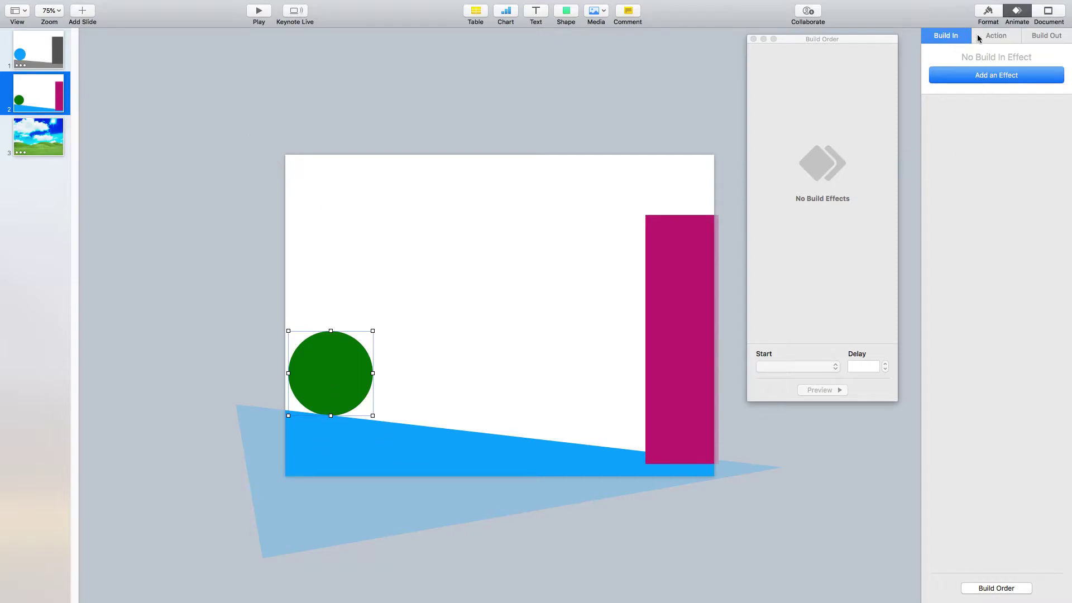
click(988, 77)
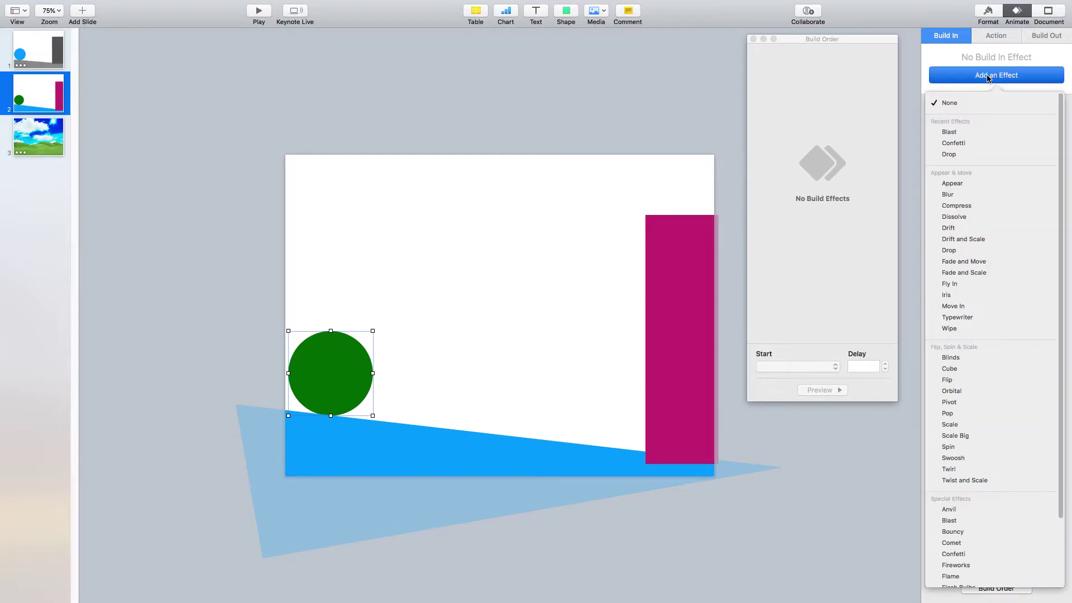
click(949, 155)
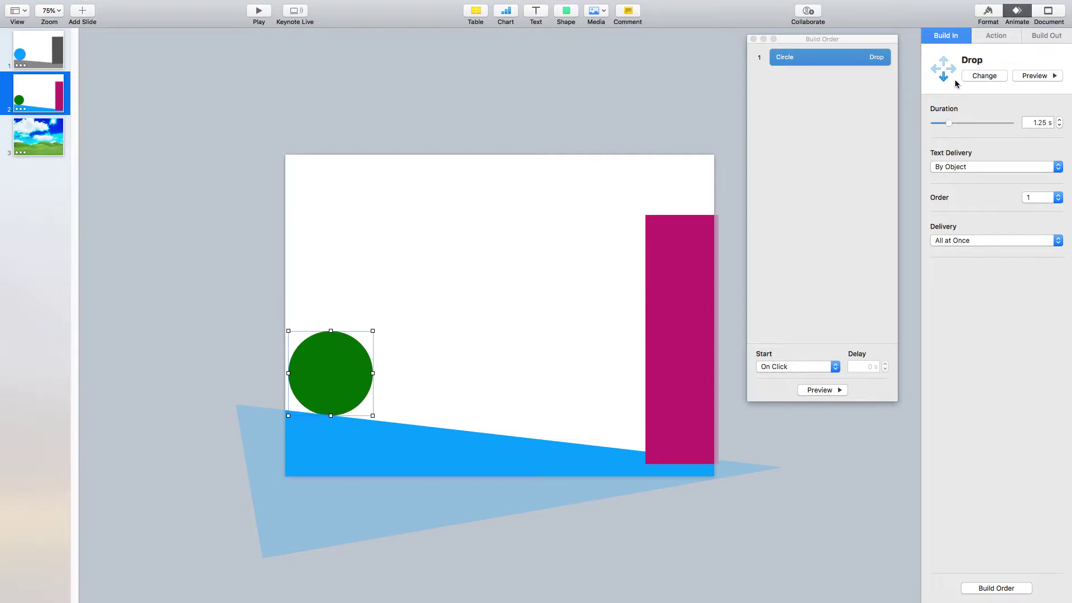
Try durations of 2.50 s and 0.60 s for the circle's Drop effect, previewing each.
drag(949, 122, 950, 123)
click(1031, 75)
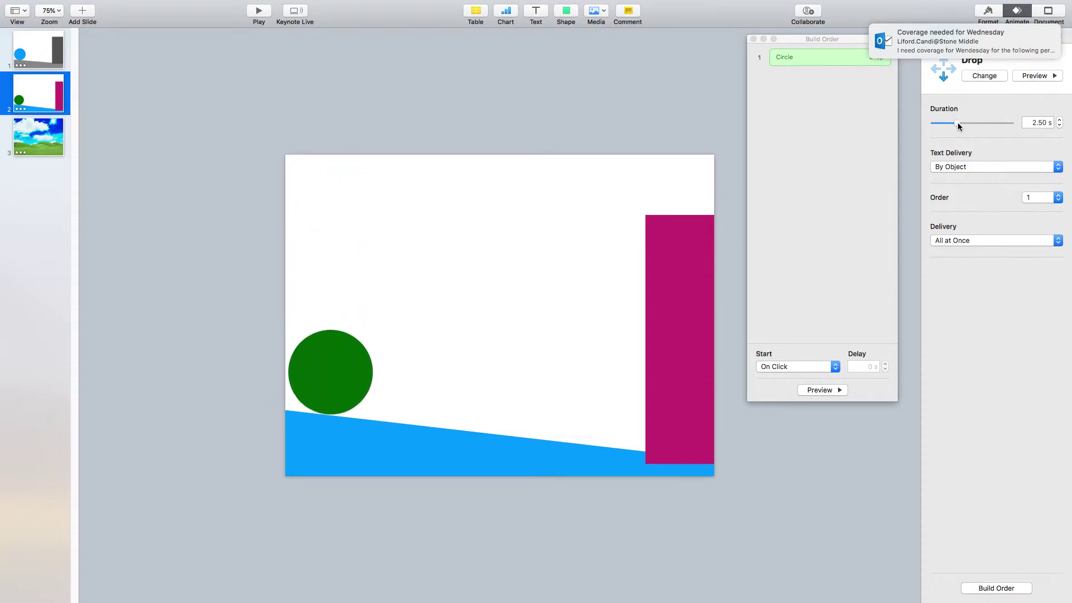
drag(957, 122, 943, 123)
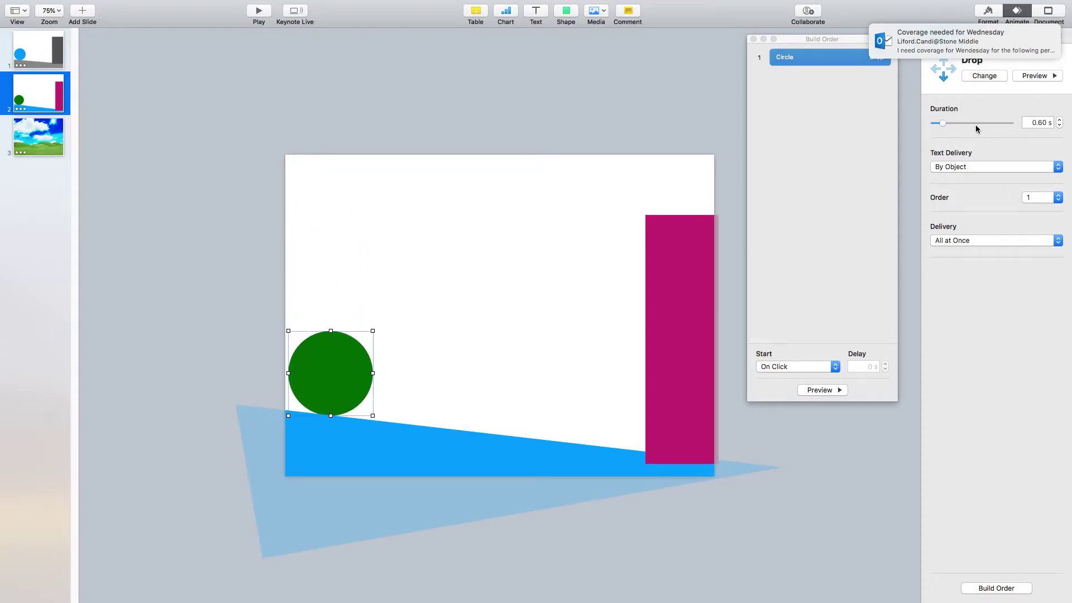
click(1038, 76)
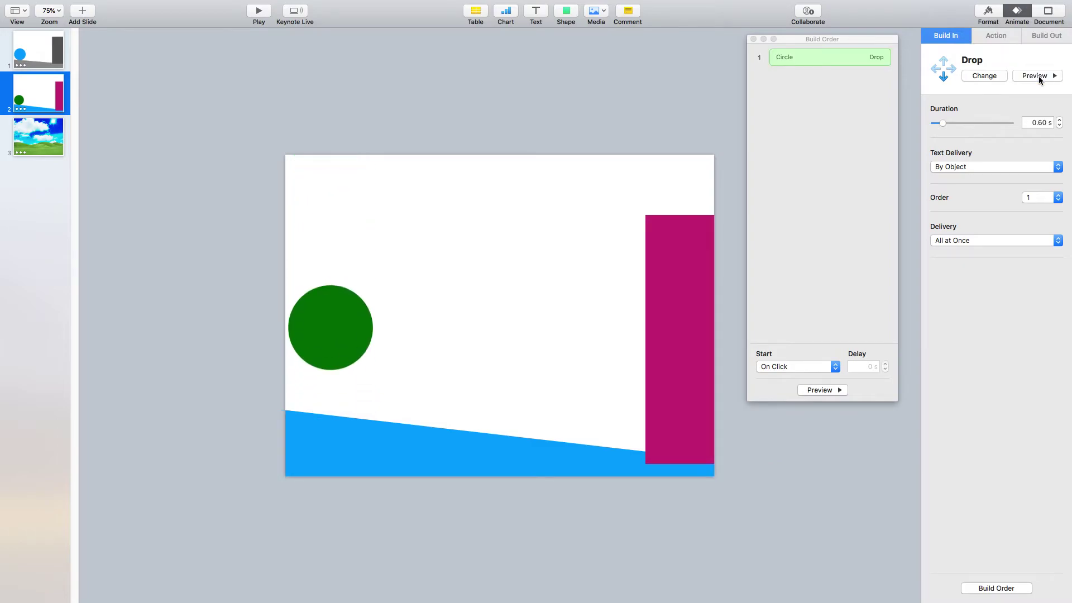
Set the Drop effect's duration to 3.00 s and preview it.
drag(943, 123, 960, 123)
click(1047, 80)
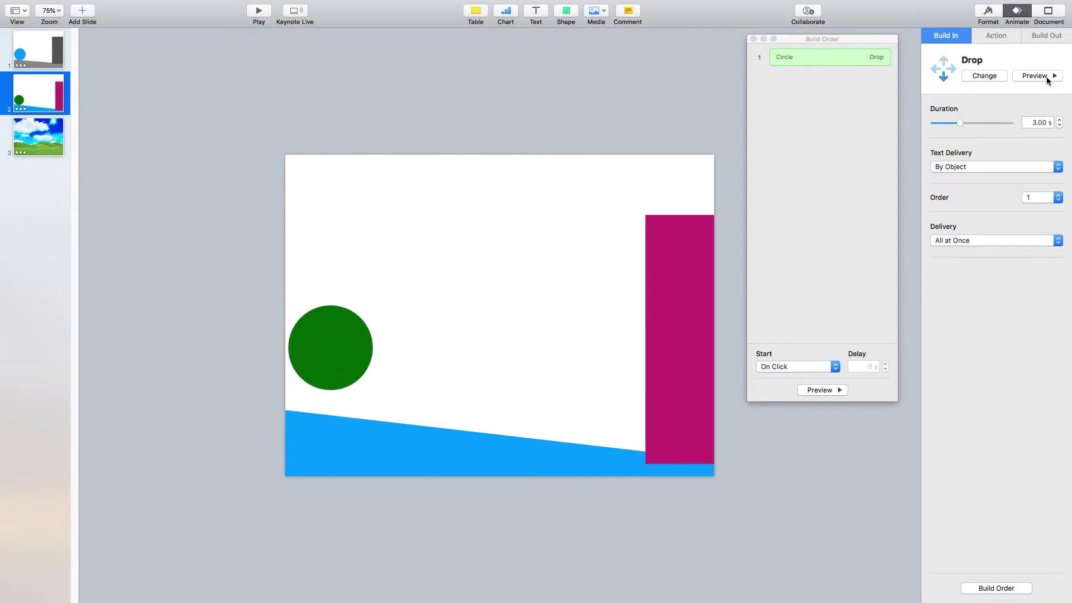
Try a Drop duration of 1.00 s, set the effect's duration to 0.70 s, and preview it.
drag(960, 123, 948, 123)
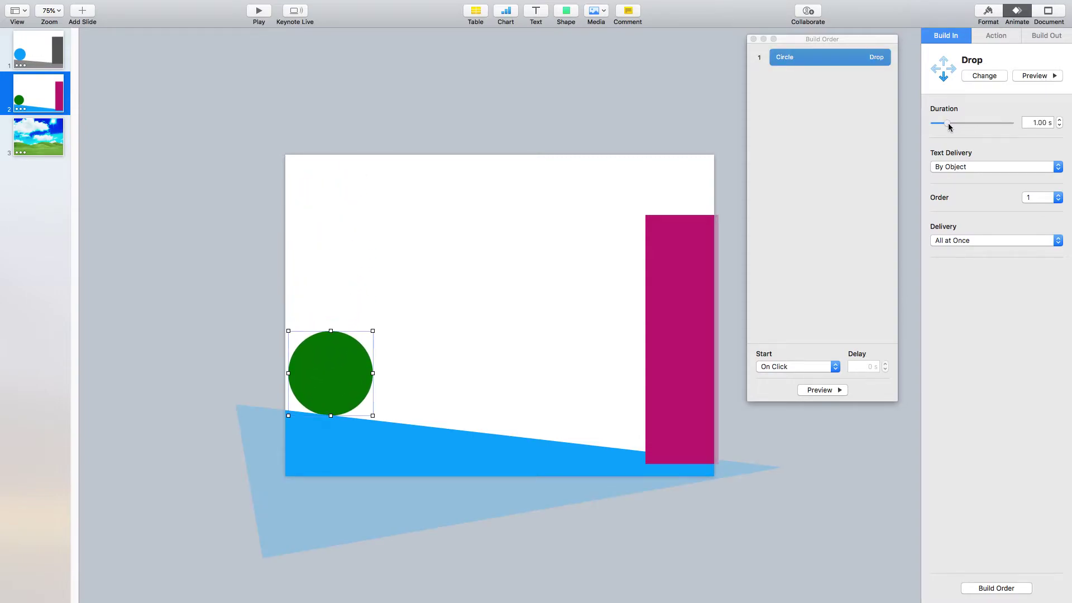
click(1036, 77)
click(1047, 124)
key(BackSpace)
key(Return)
click(1028, 74)
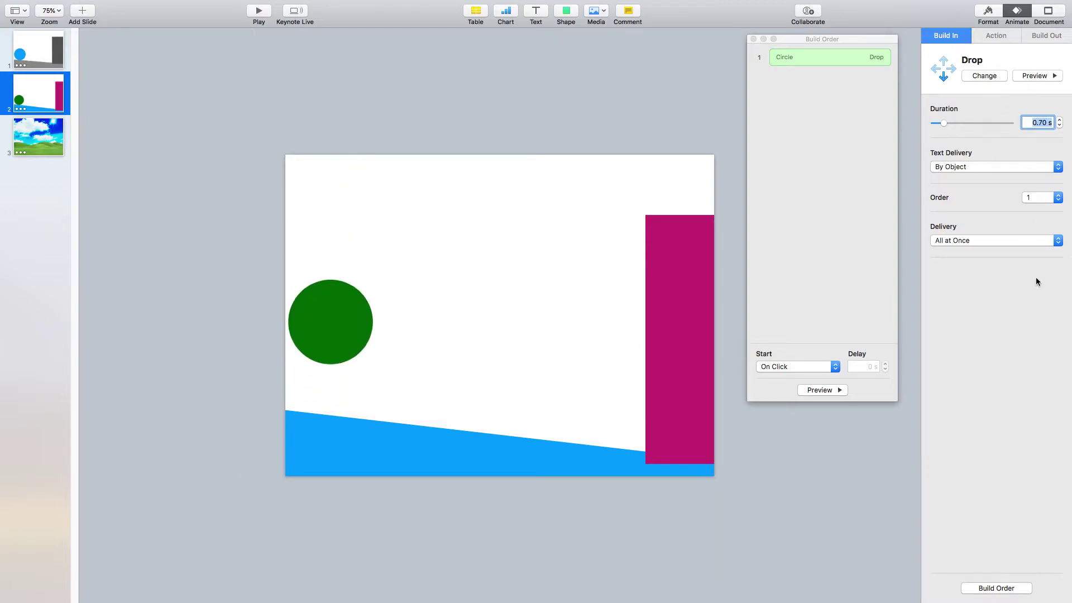
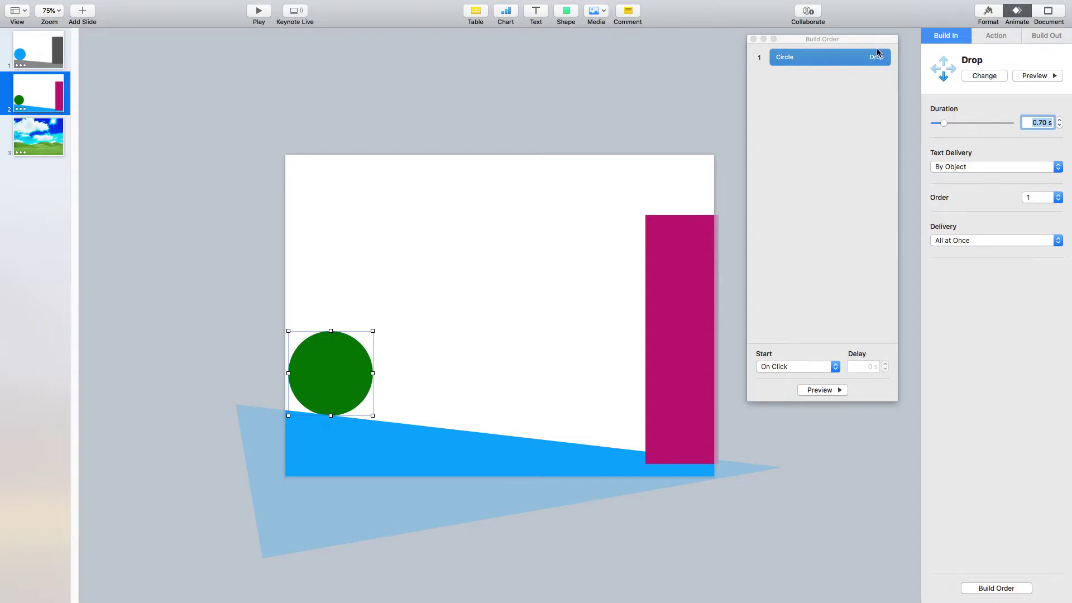
click(829, 390)
Add a Move action to the green circle ending beyond the magenta wall at about X 1042 pt, Y 539 pt, and move the Build Order window aside.
click(992, 36)
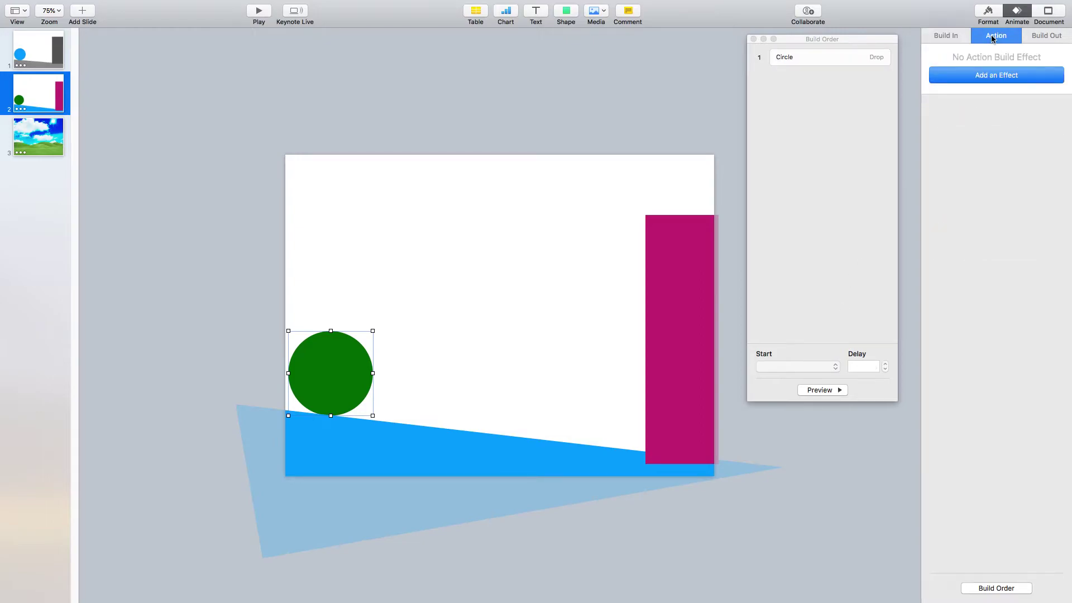
click(989, 77)
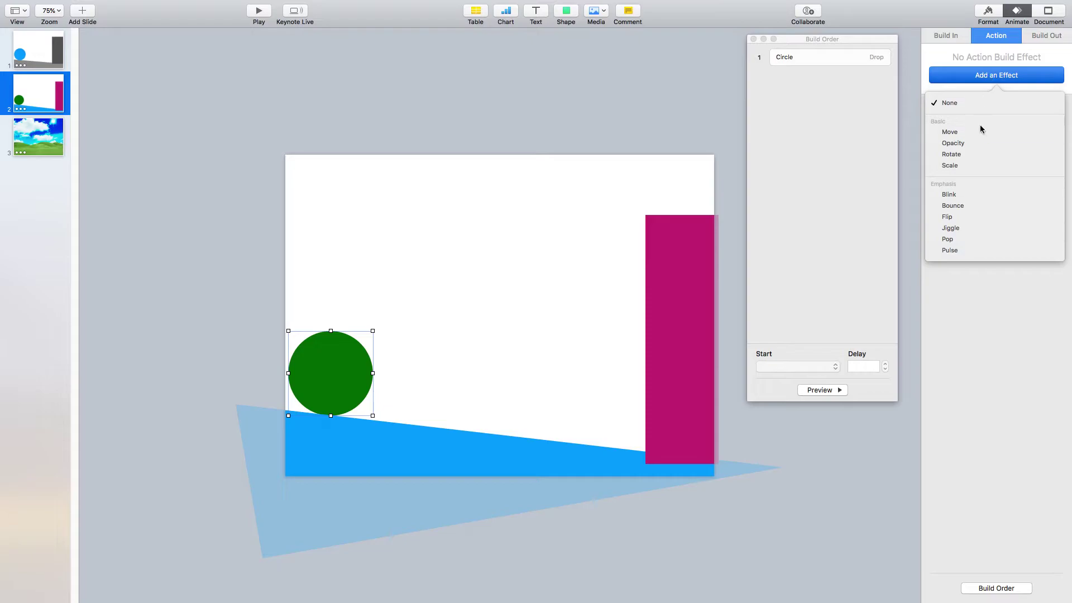
click(949, 132)
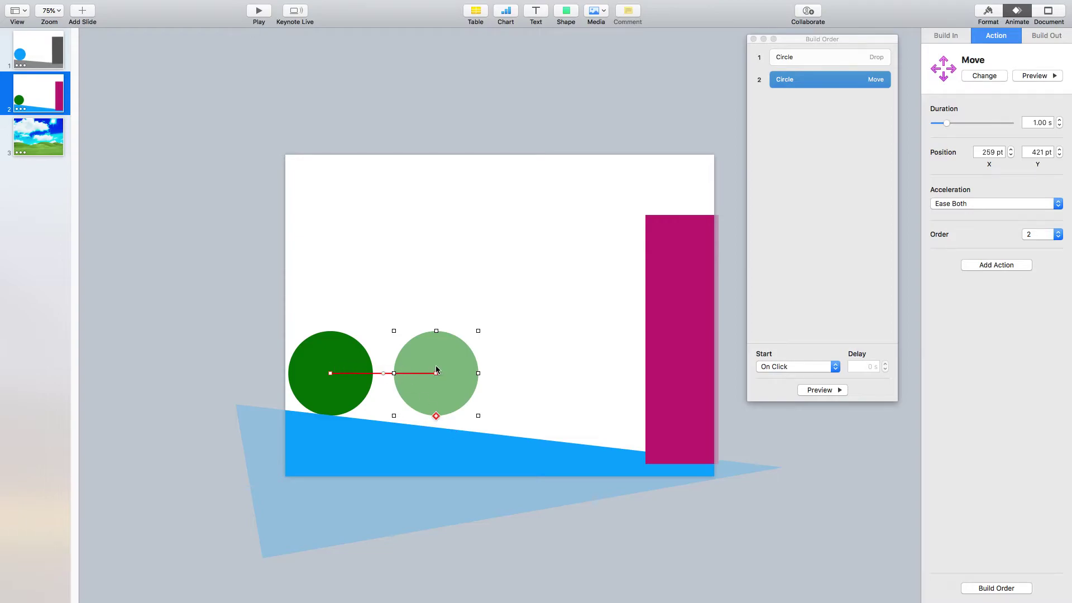
drag(445, 370, 771, 414)
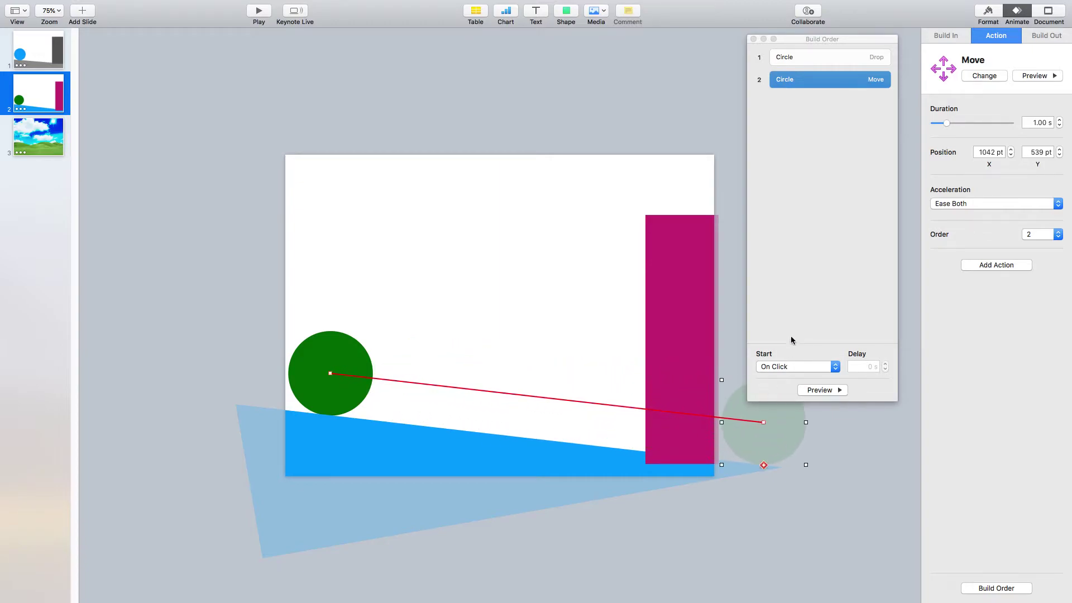
drag(803, 38, 159, 48)
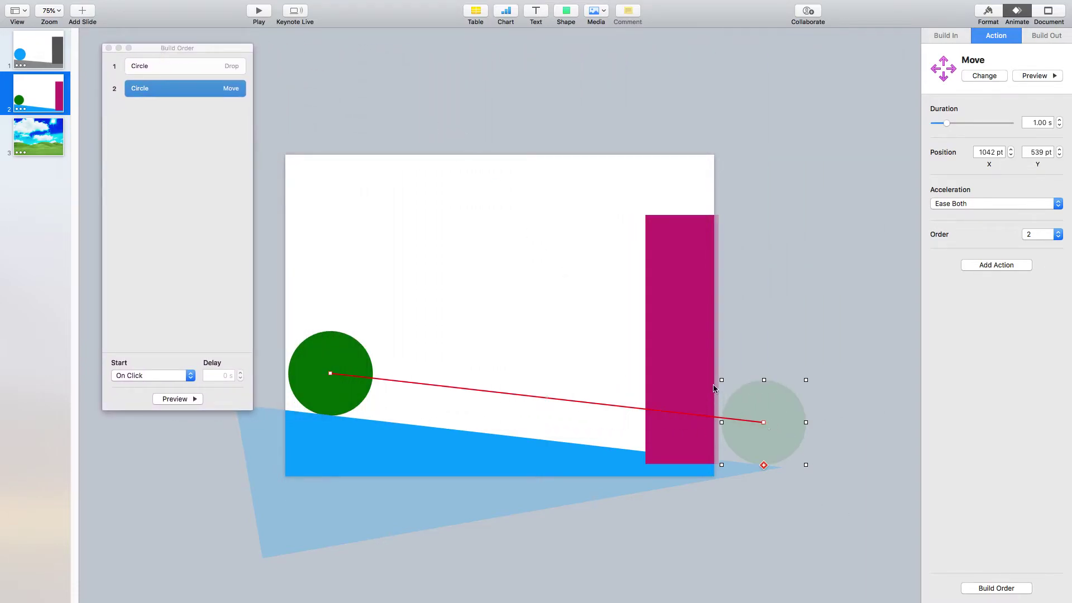
Adjust the Move endpoint to X 1043 pt, Y 545 pt and remove the circle's extra Scale action.
drag(721, 380, 778, 410)
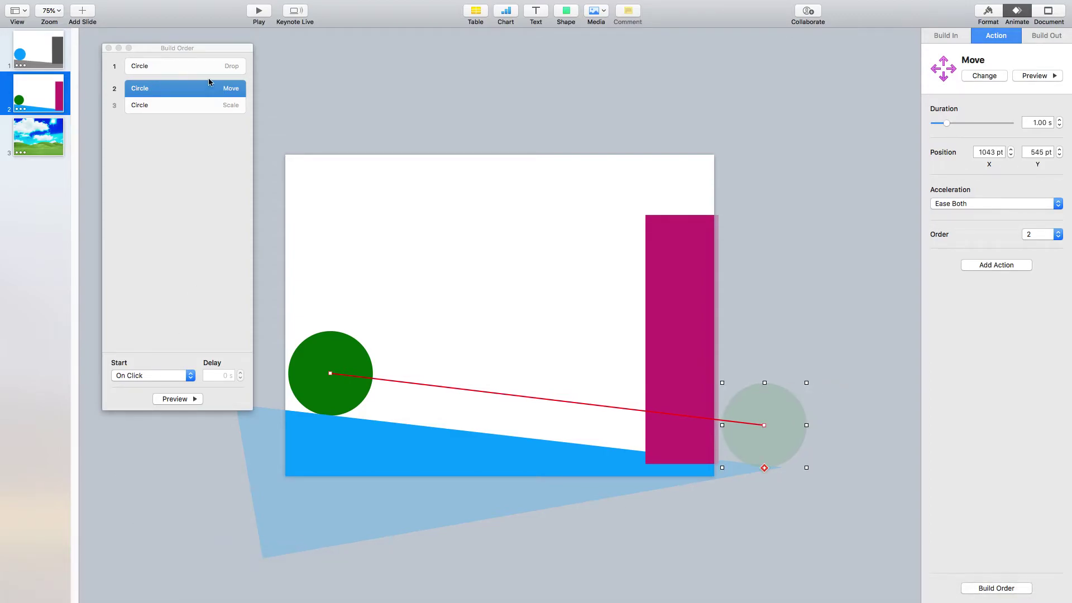
click(206, 110)
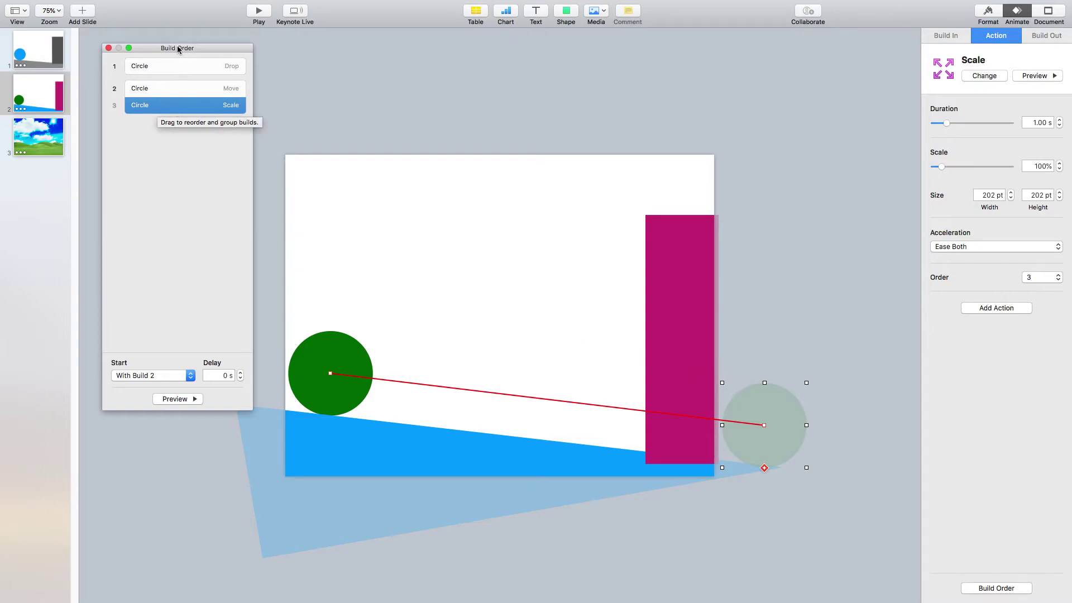
drag(179, 49, 837, 14)
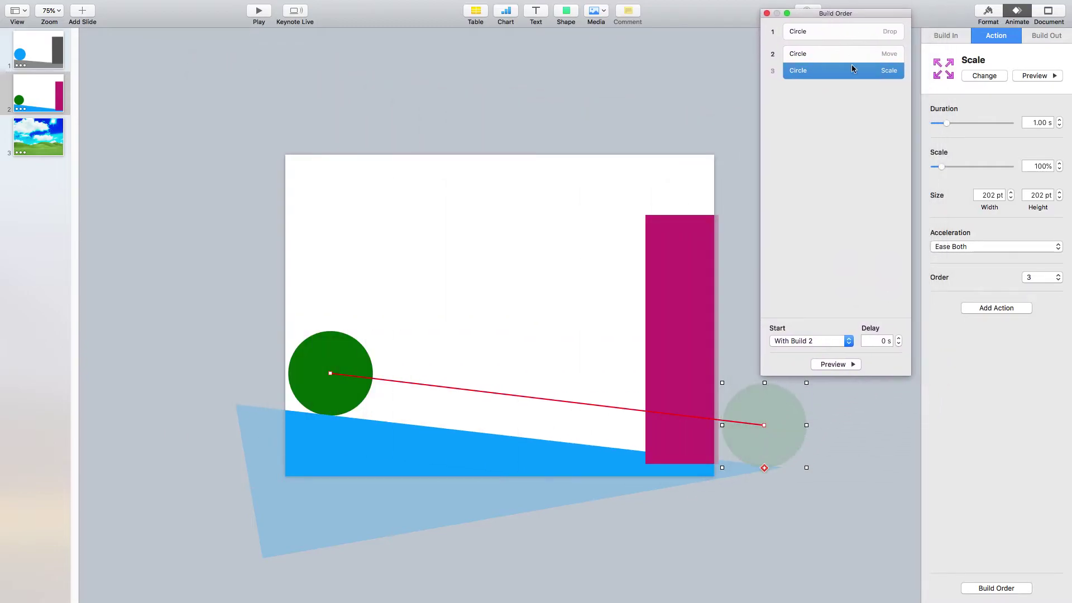
click(979, 76)
click(952, 103)
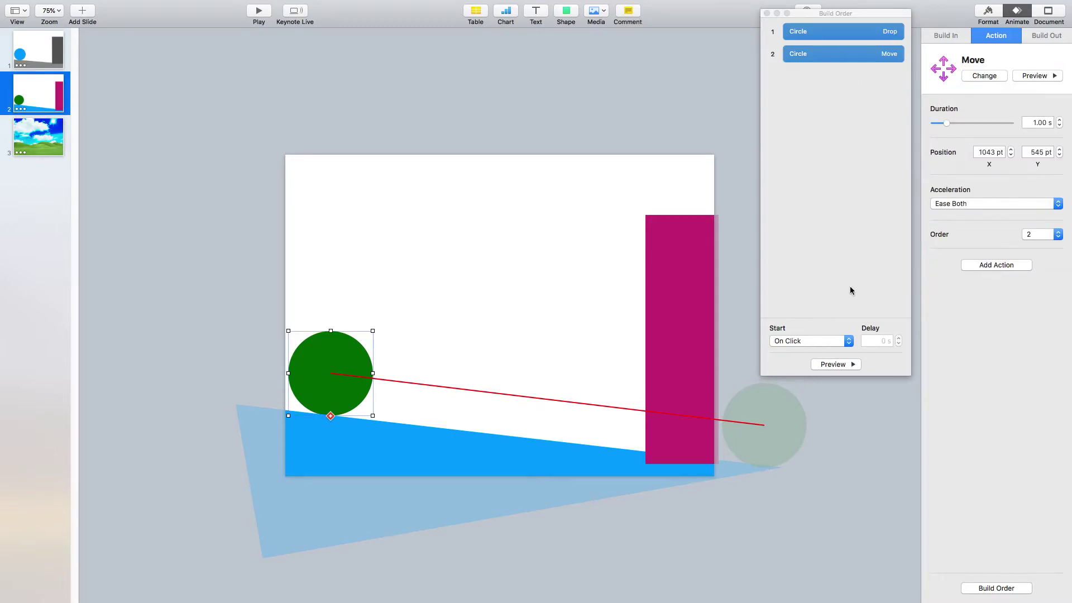
Preview the green circle's Drop and Move builds from the Build Order window.
click(836, 364)
click(833, 366)
click(826, 55)
click(823, 89)
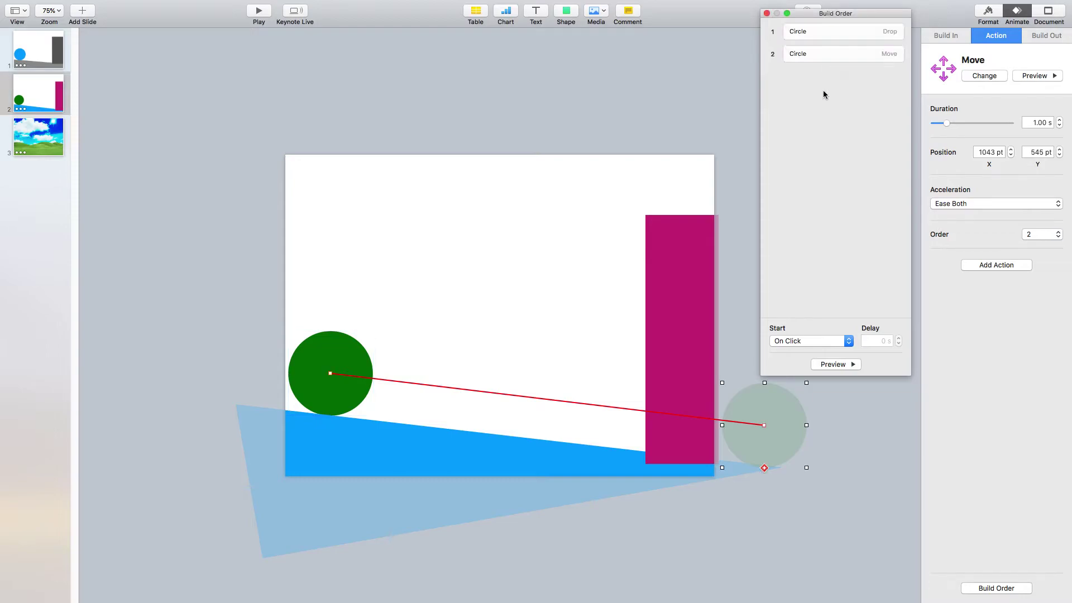
Set the Move action's duration to 2.00 s and preview it.
click(827, 54)
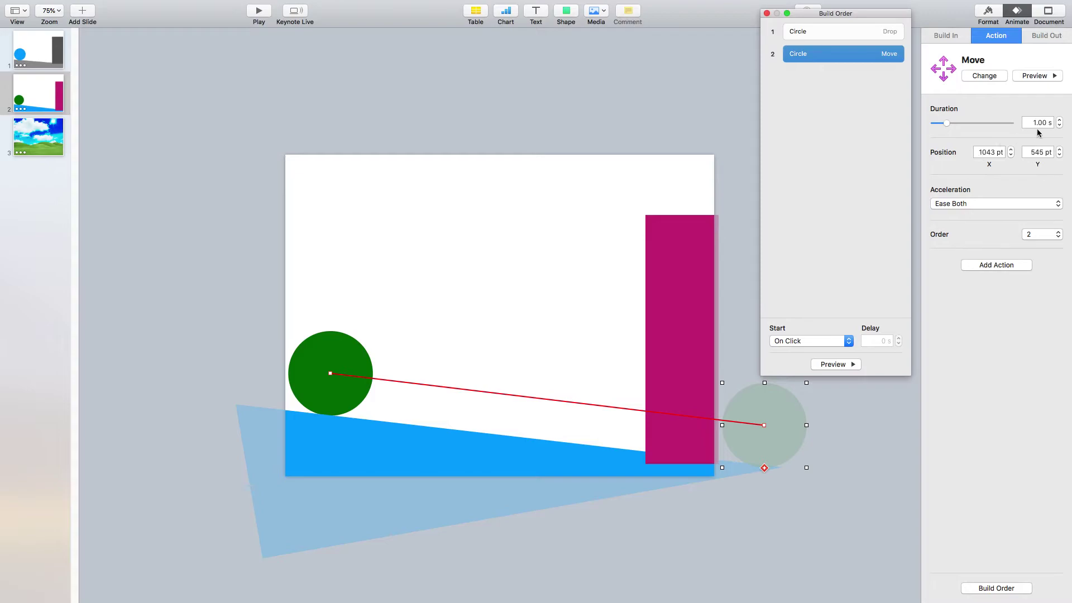
click(948, 124)
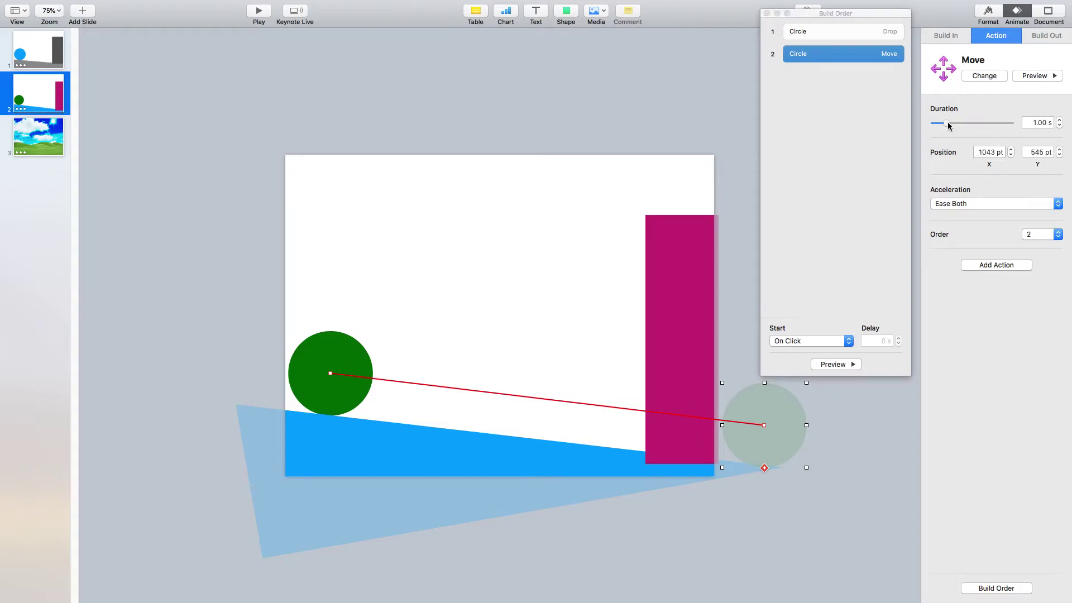
drag(951, 126, 956, 126)
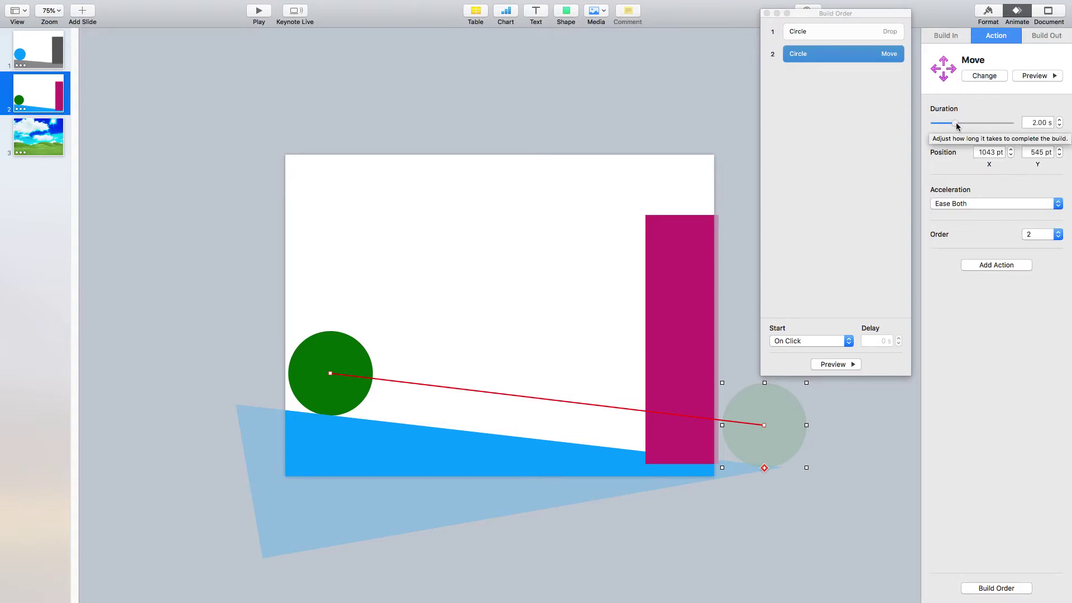
click(1034, 76)
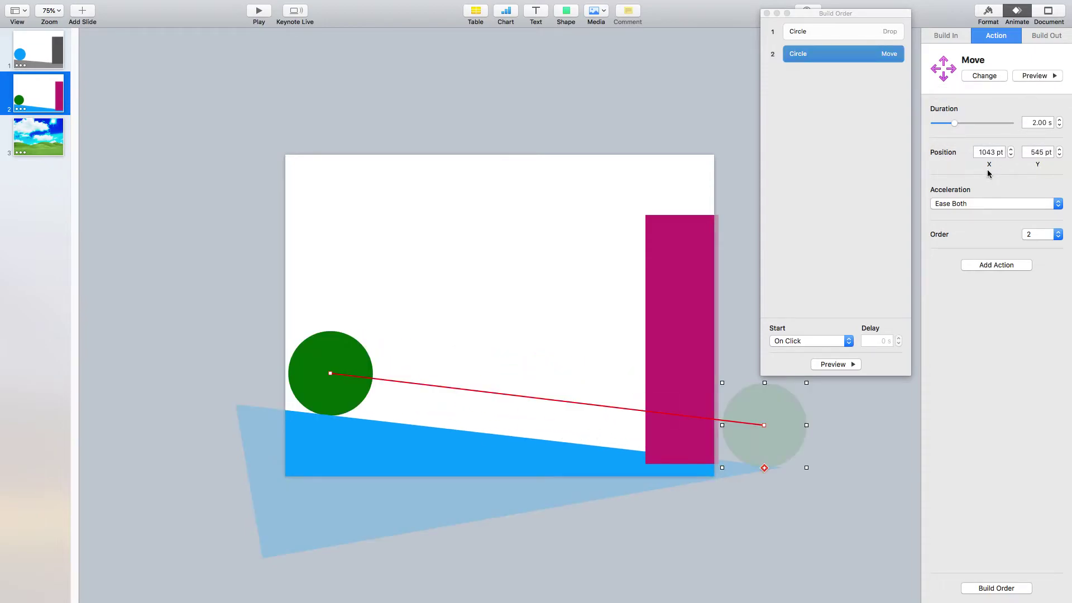
Try the Ease In, Ease Out and Ease Both accelerations for the Move action, previewing each.
click(954, 204)
click(958, 213)
click(1028, 76)
click(964, 208)
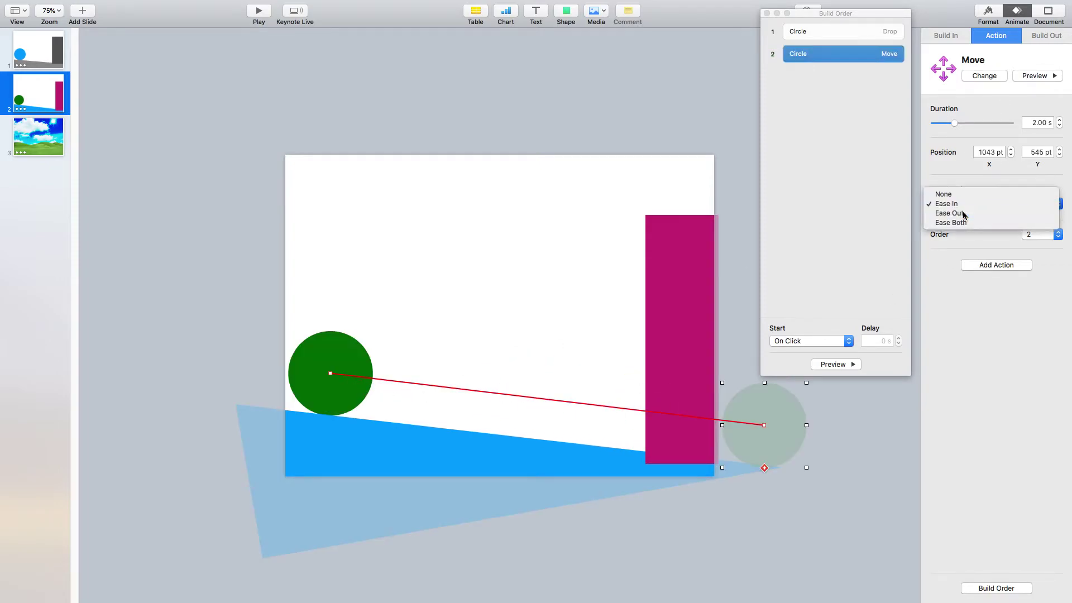
click(943, 214)
click(1033, 76)
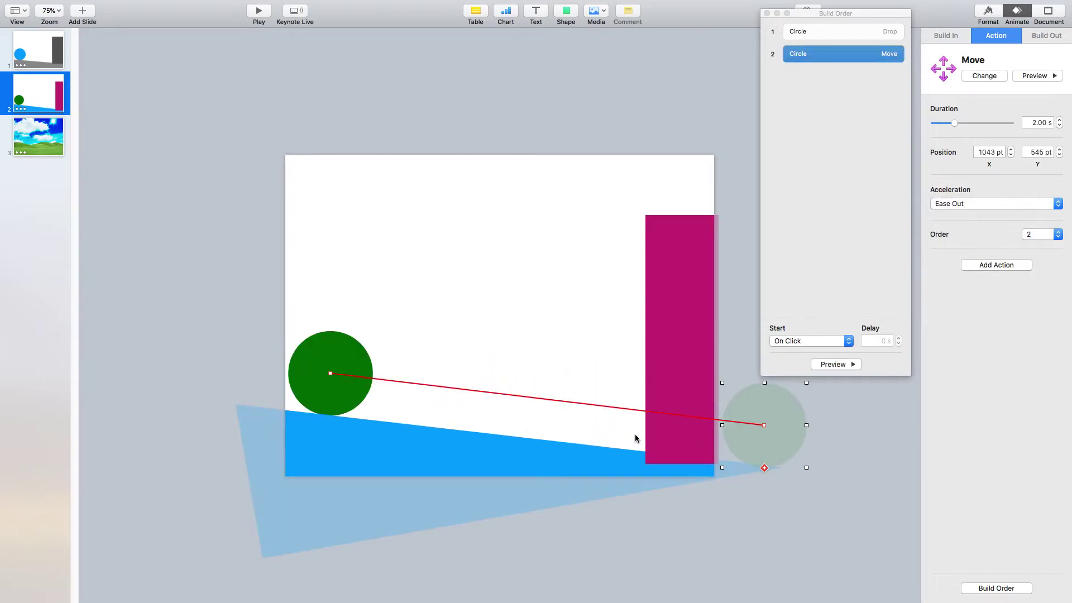
click(967, 204)
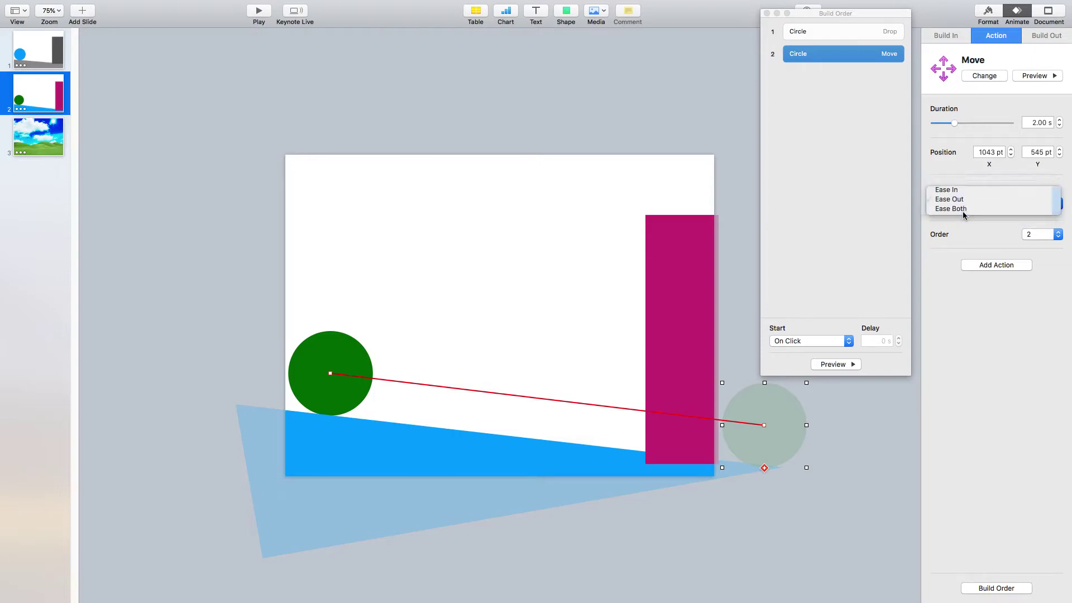
click(949, 210)
click(1028, 75)
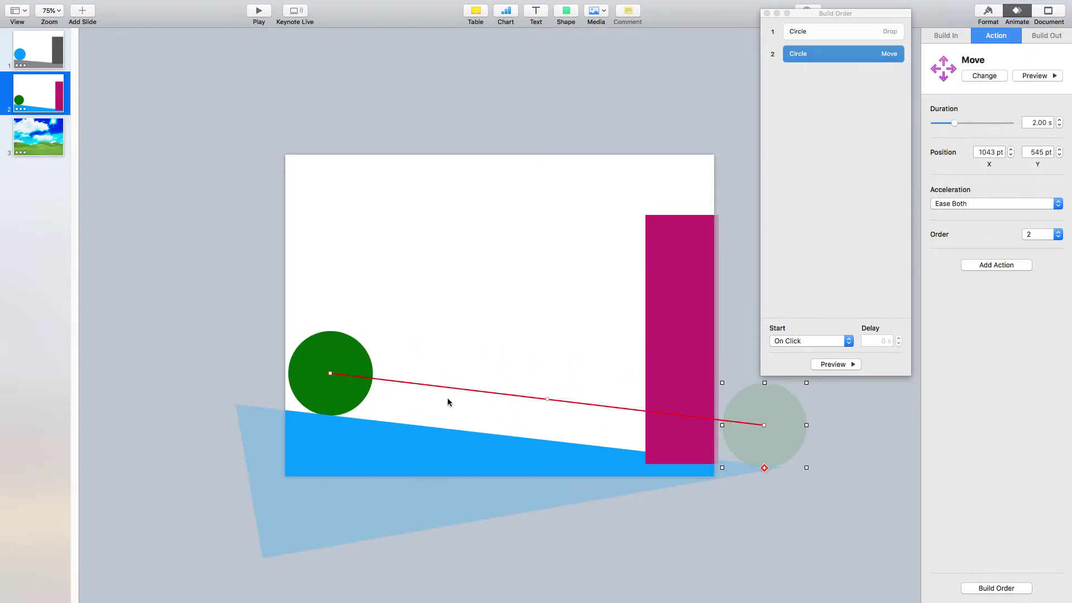
Set the Move action's acceleration to None and its duration to 1.00 s, previewing the motion.
click(959, 207)
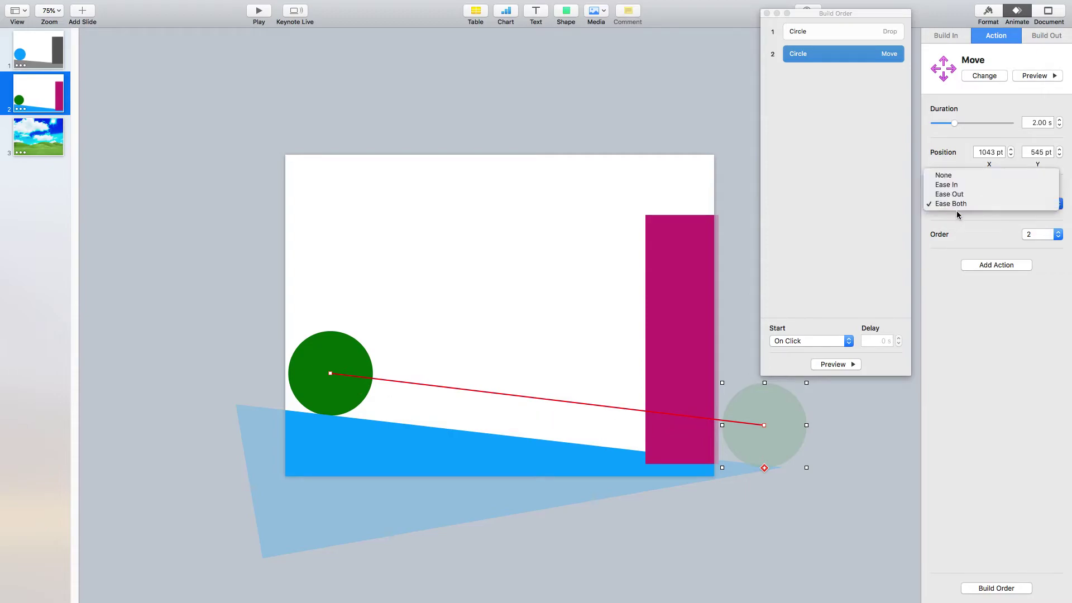
click(954, 180)
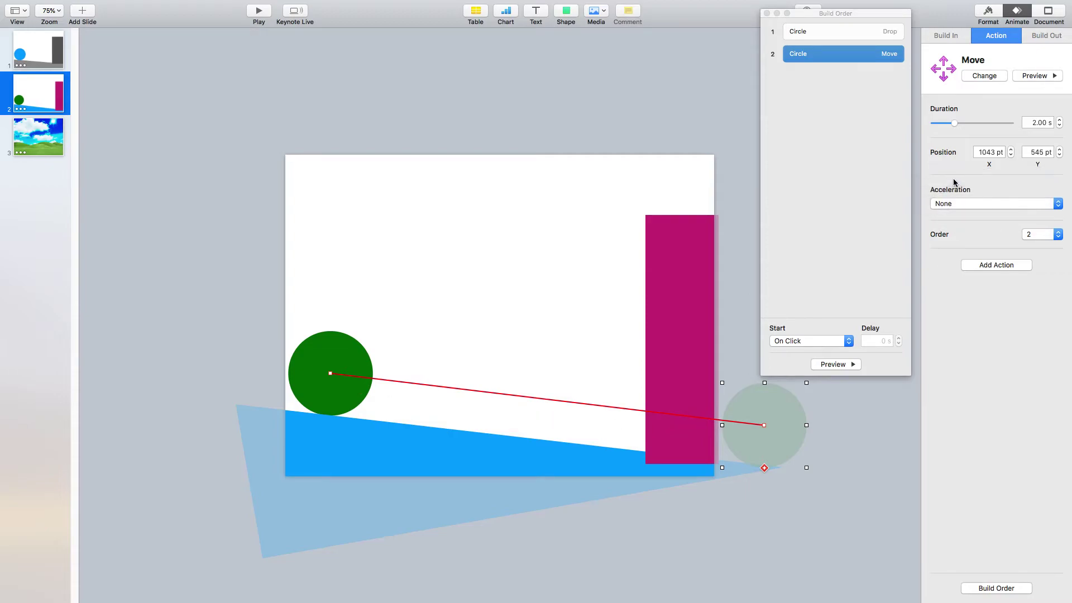
click(1025, 76)
click(1060, 125)
click(1034, 76)
click(1030, 75)
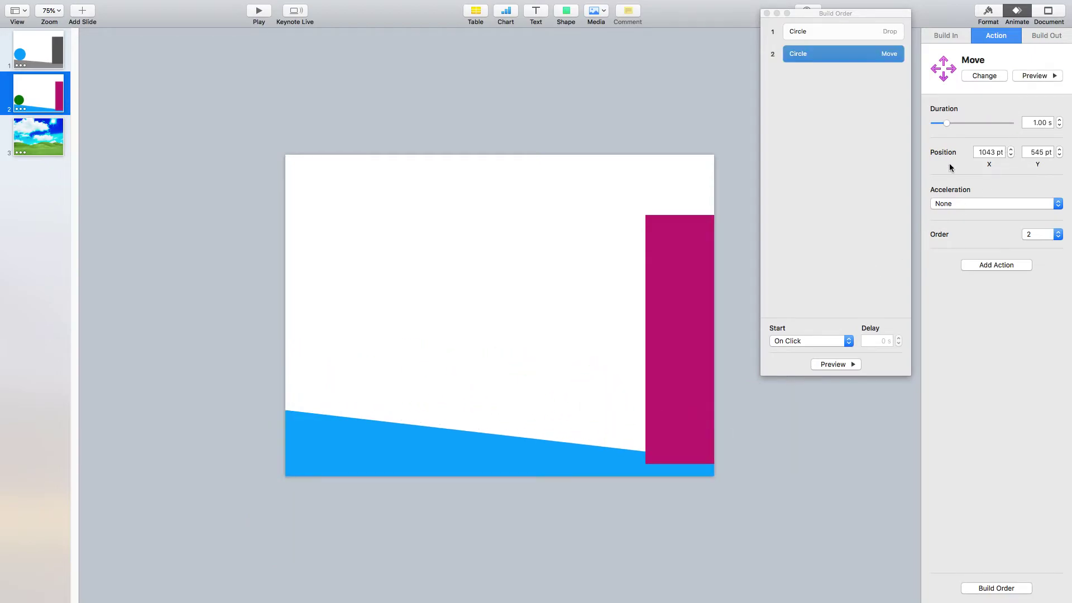
Select the Drop and Move builds together, preview them, and clear the selection.
click(848, 32)
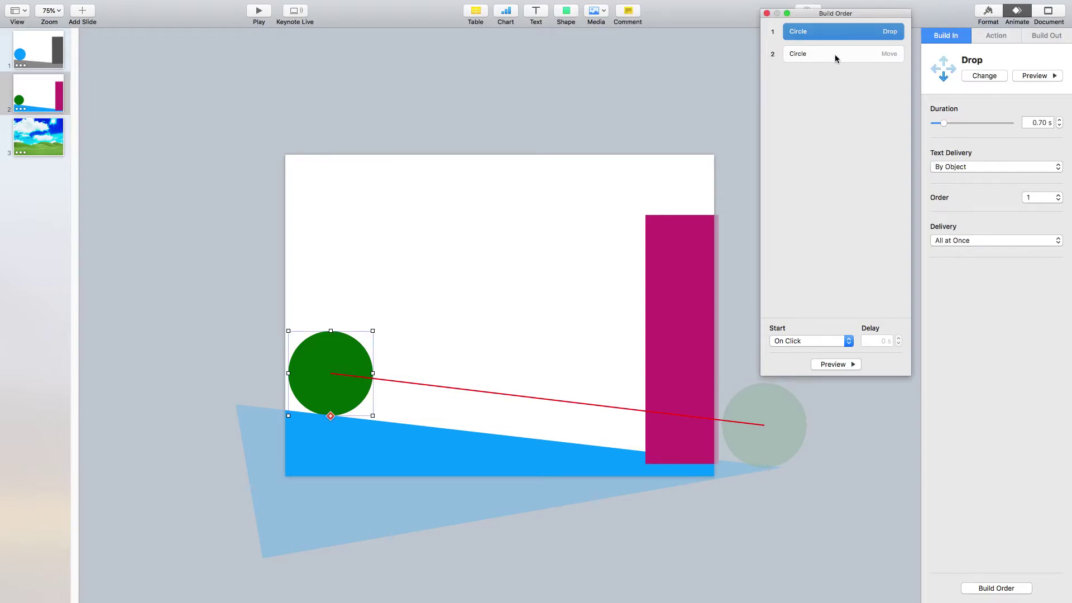
shift+click(835, 55)
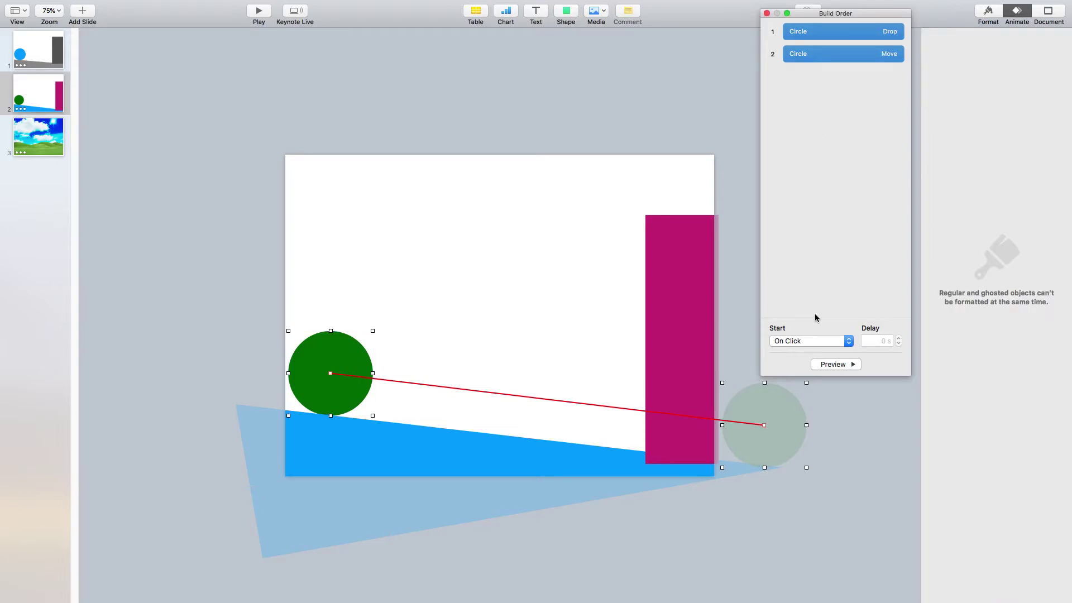
click(832, 364)
click(849, 249)
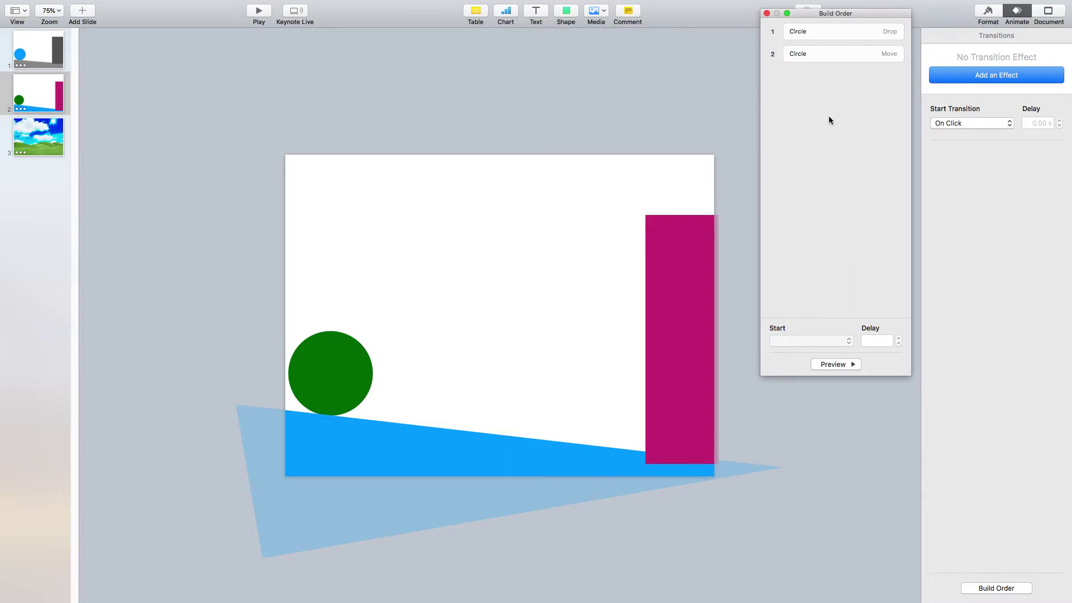
Set the circle's Move build to start After Build 1 with a 0.20 s delay, and preview it.
click(830, 56)
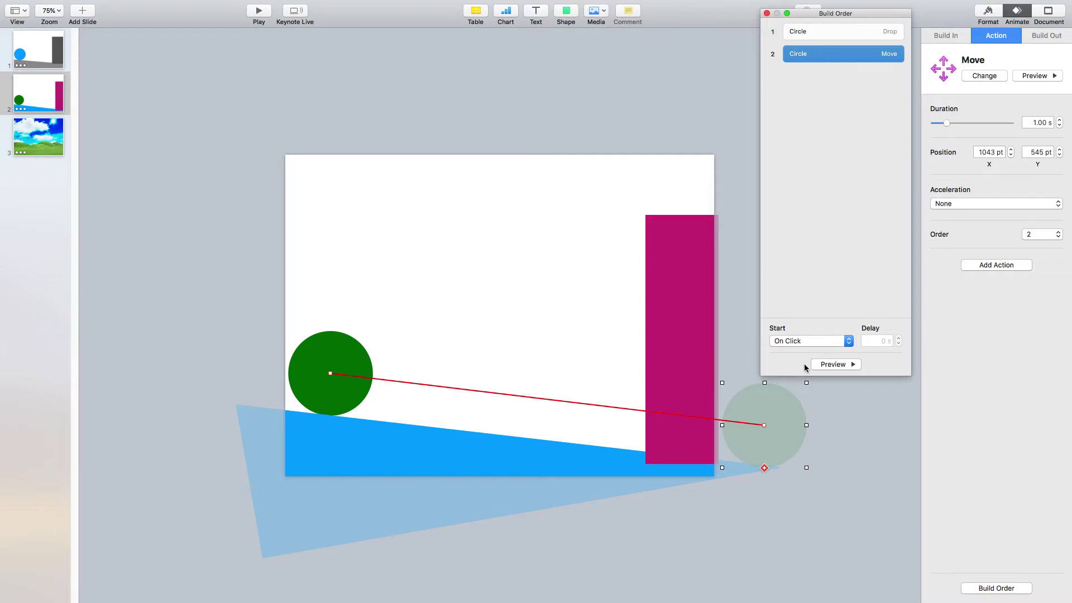
click(797, 341)
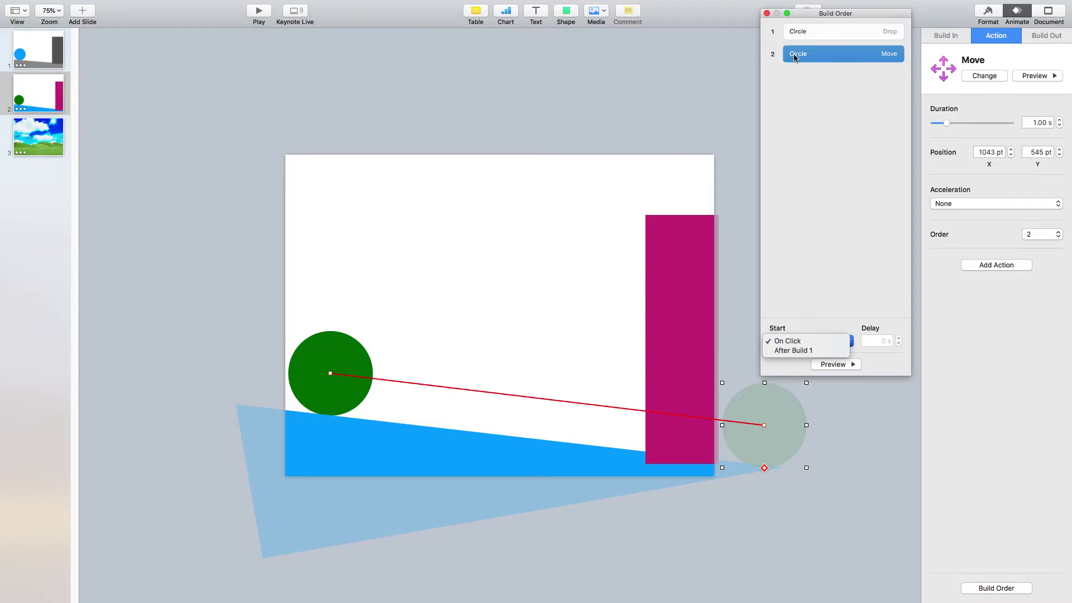
click(810, 351)
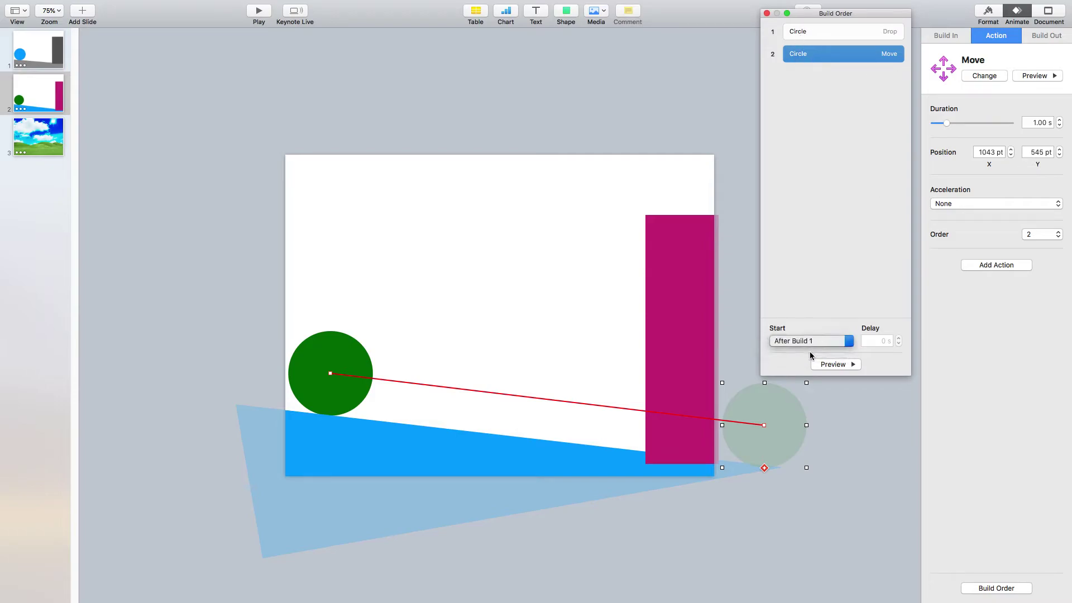
click(834, 364)
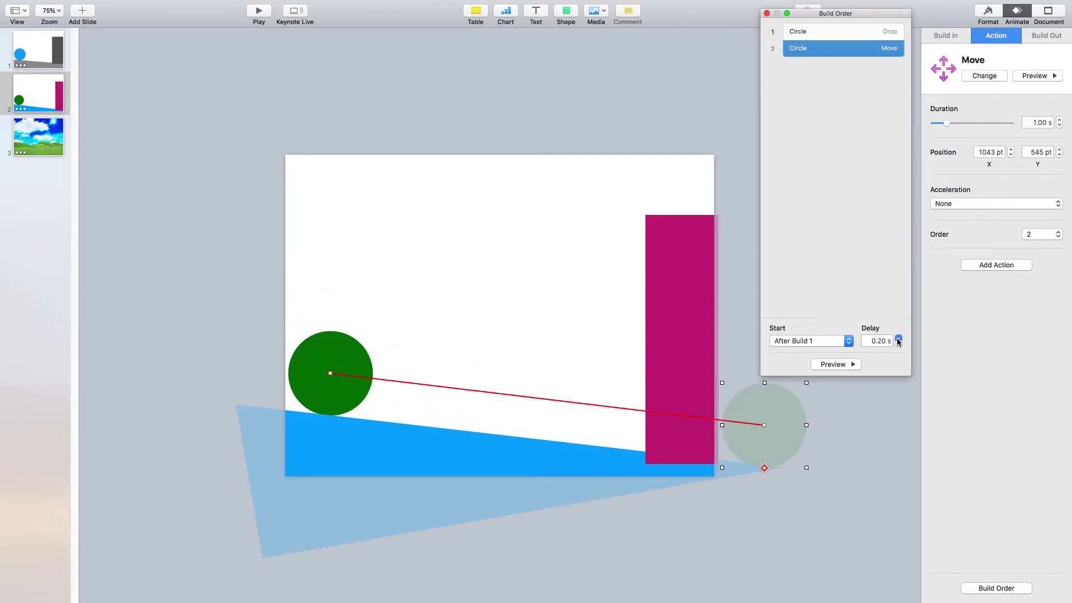
click(843, 365)
Preview the Drop and automatically following Move builds as one sequence.
click(830, 34)
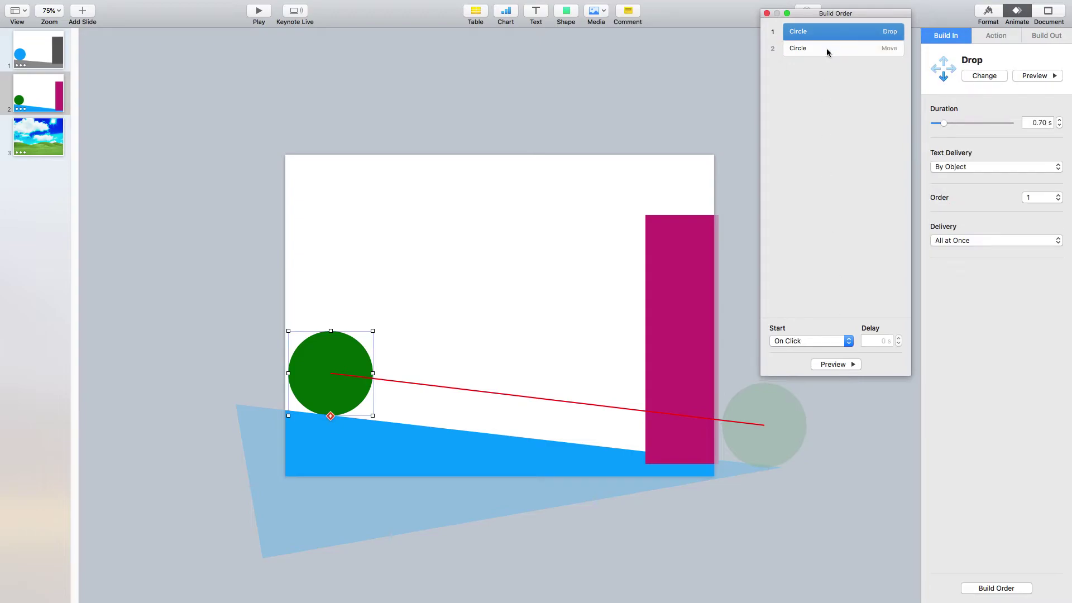
shift+click(828, 49)
click(839, 364)
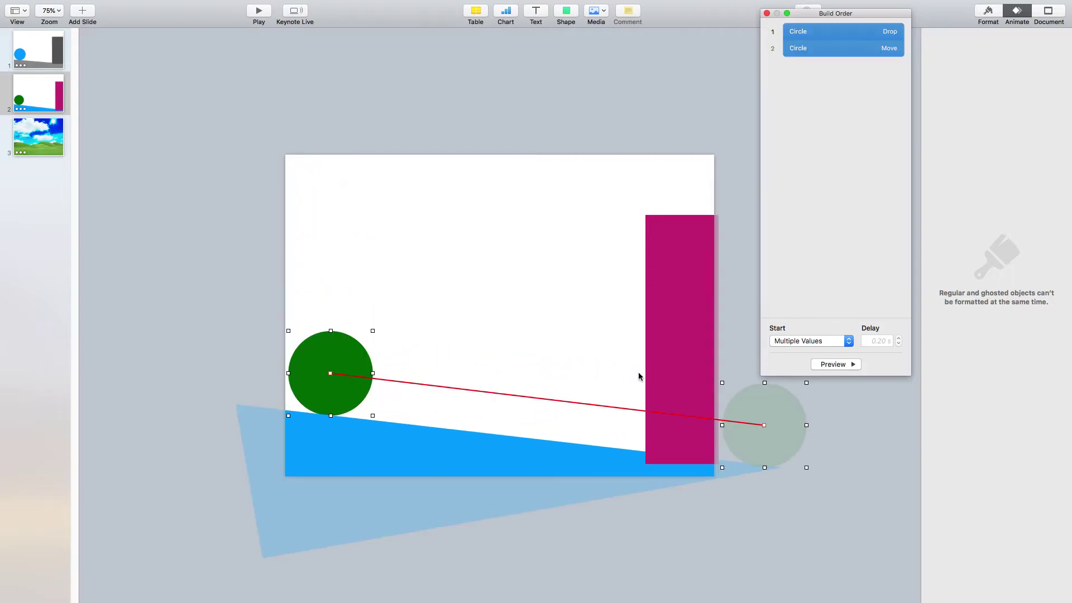
Add a Crumble build-out effect to the magenta rectangle.
click(687, 256)
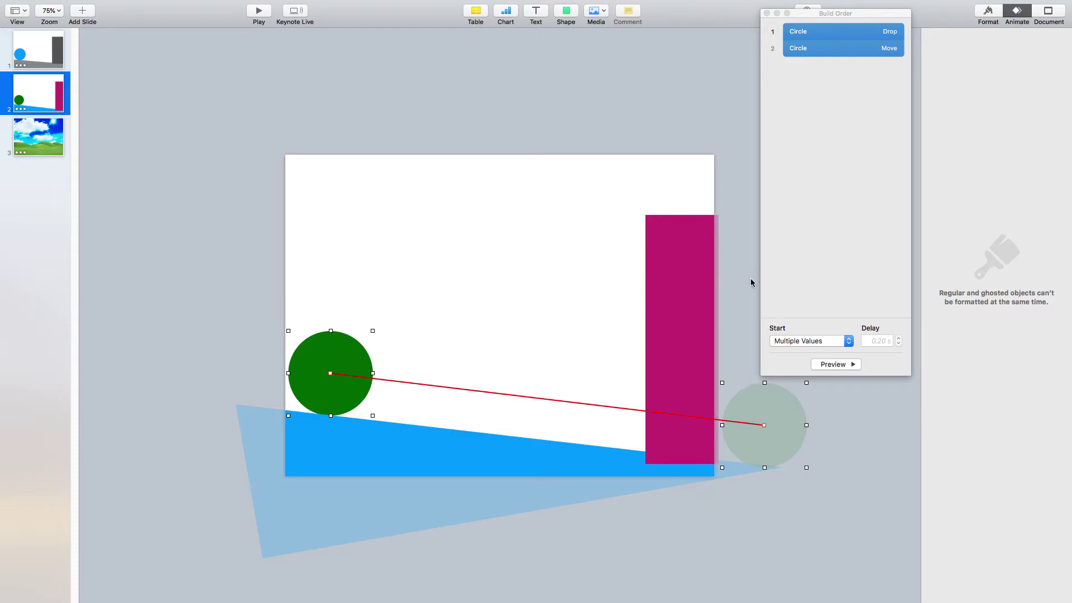
click(686, 245)
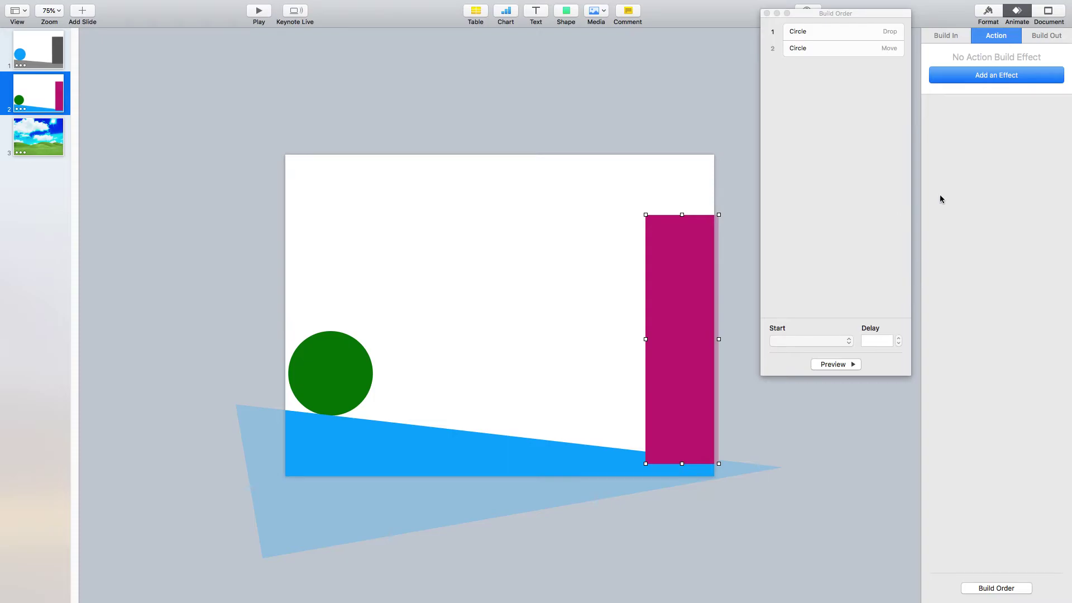
click(940, 35)
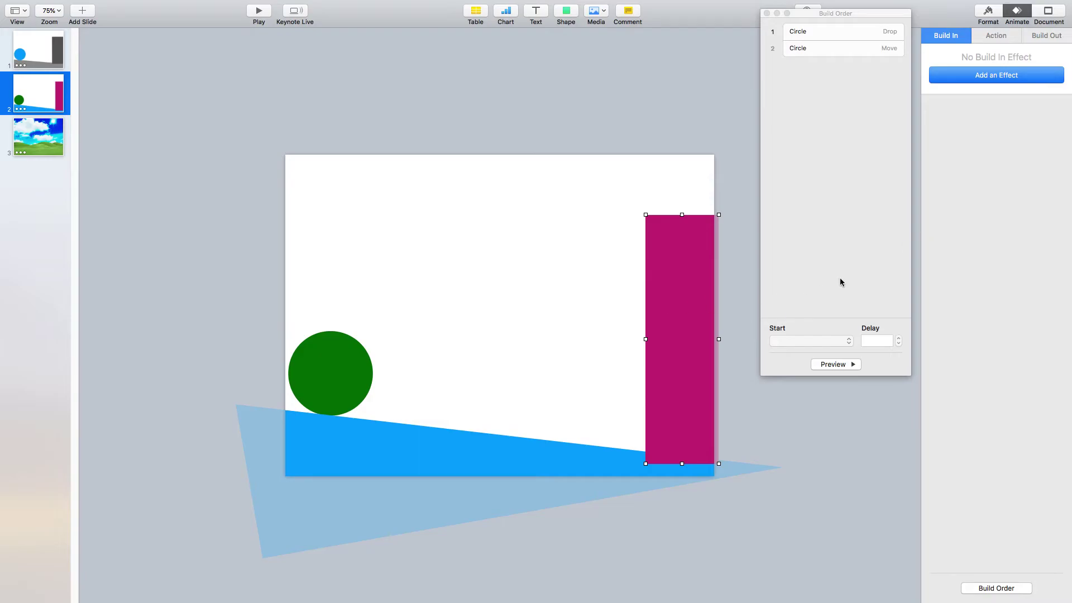
click(990, 36)
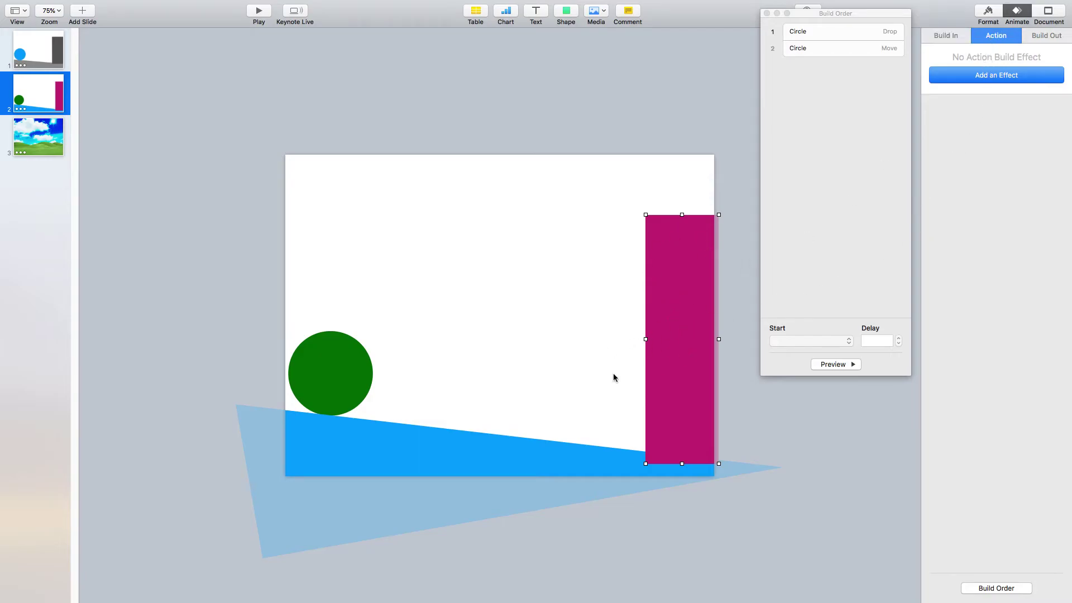
click(1046, 36)
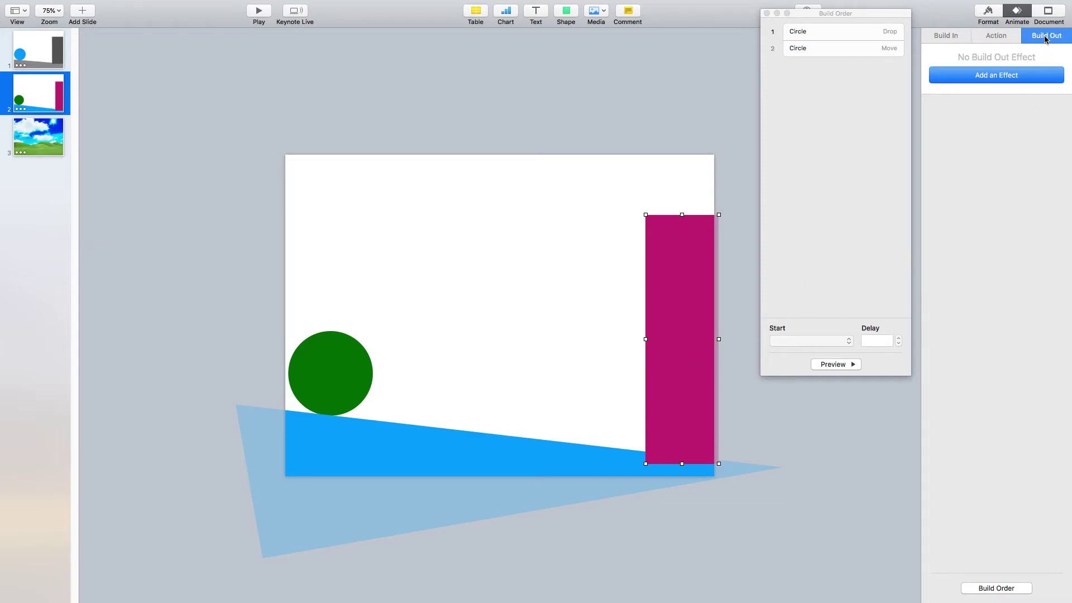
click(998, 78)
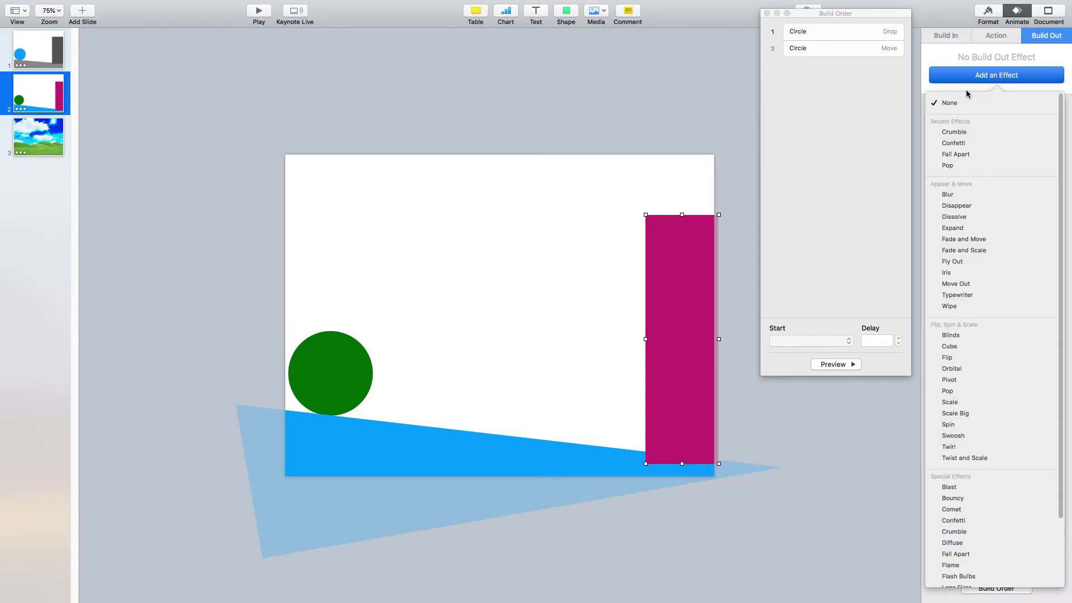
click(954, 132)
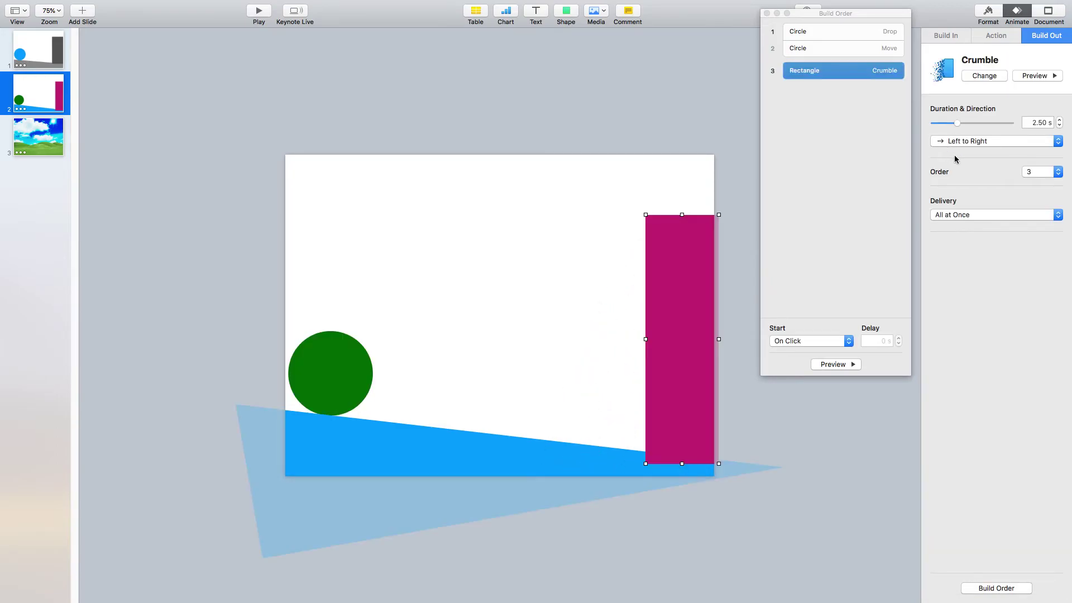
Try the Right to Left and Random directions for the rectangle's Crumble effect, previewing each one.
click(962, 143)
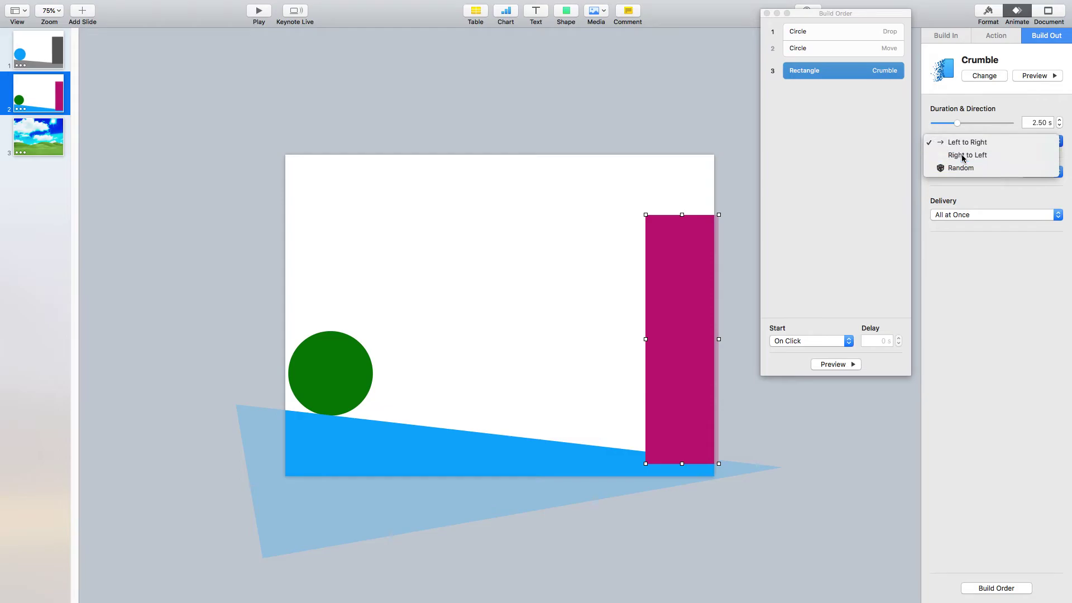
click(957, 153)
click(1023, 77)
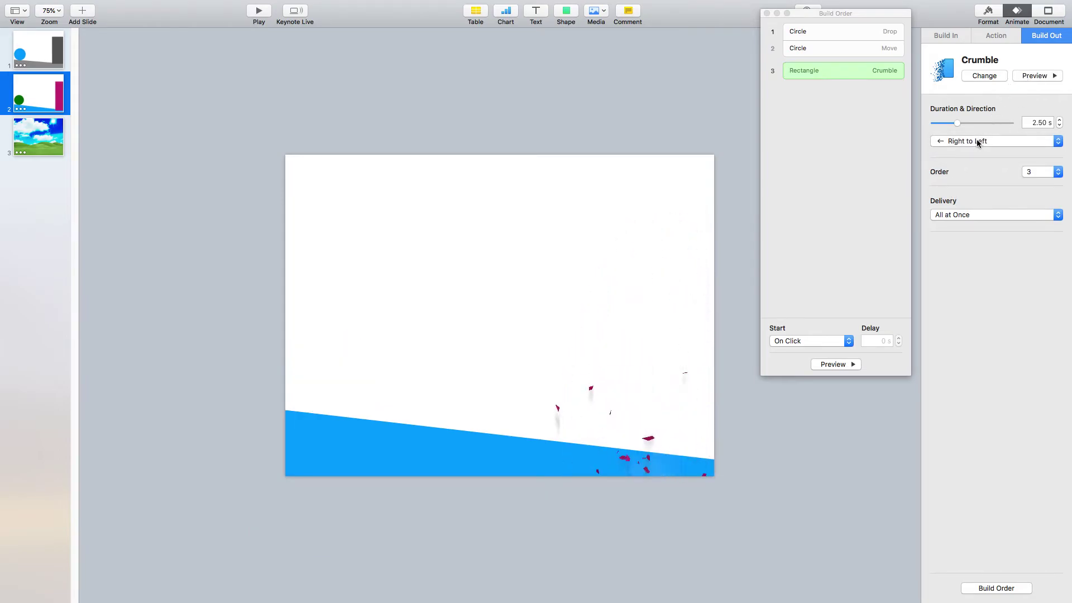
click(977, 141)
click(967, 156)
click(1033, 77)
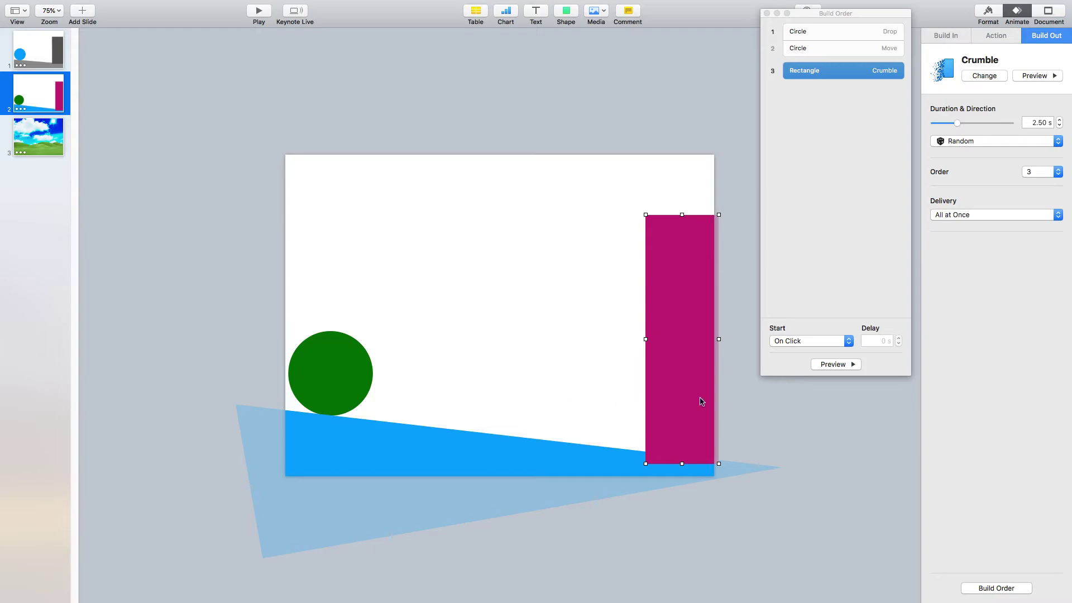
Set the Crumble direction to Left to Right and its duration to 2.00 s, and preview the effect.
click(976, 141)
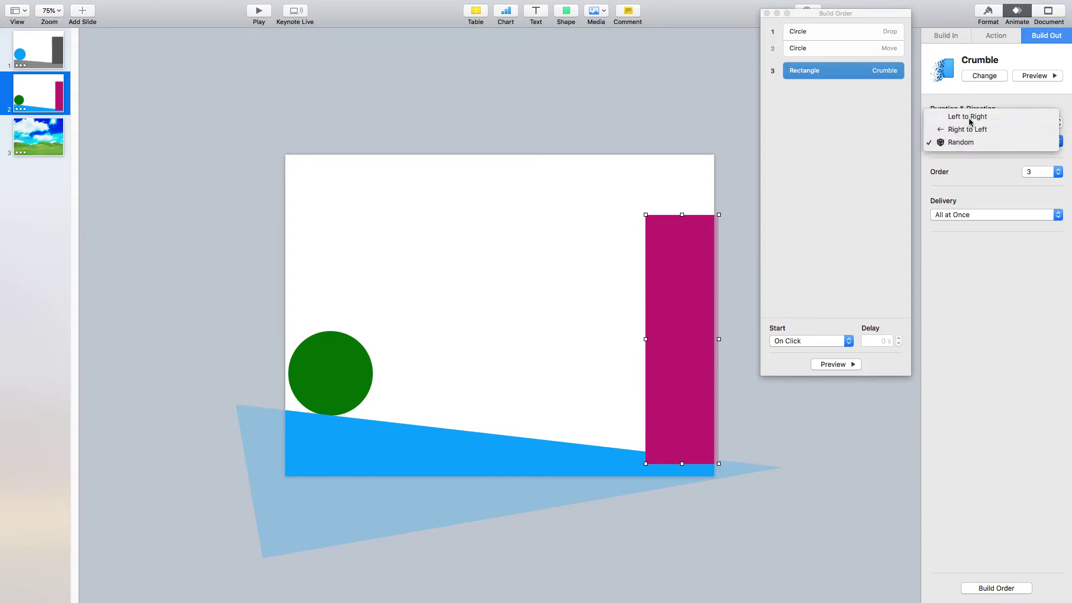
click(969, 118)
click(1059, 126)
click(1059, 126)
click(1059, 126)
click(1059, 126)
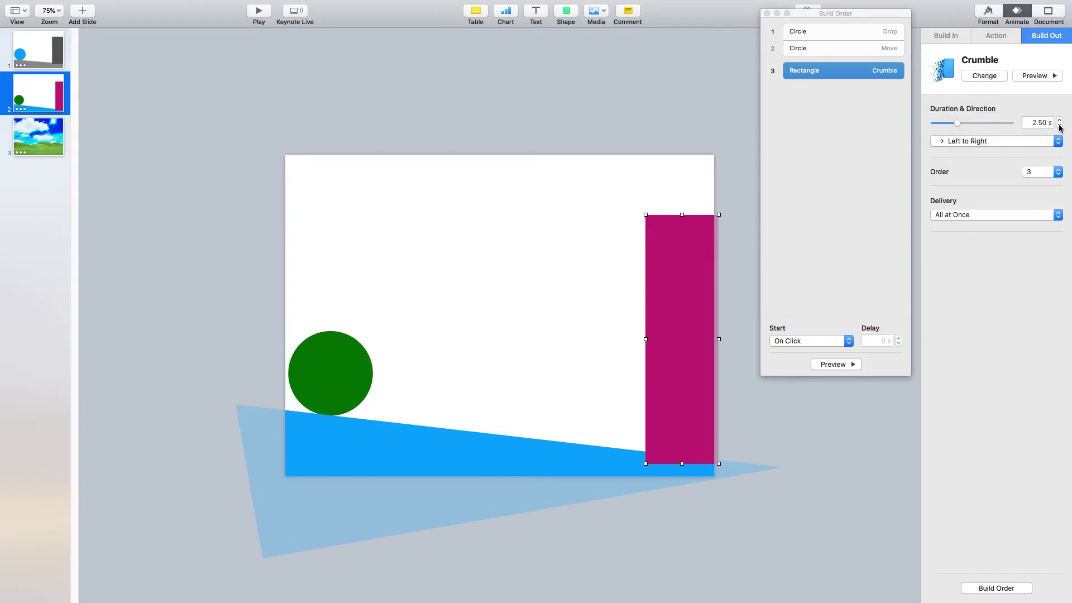
click(1060, 127)
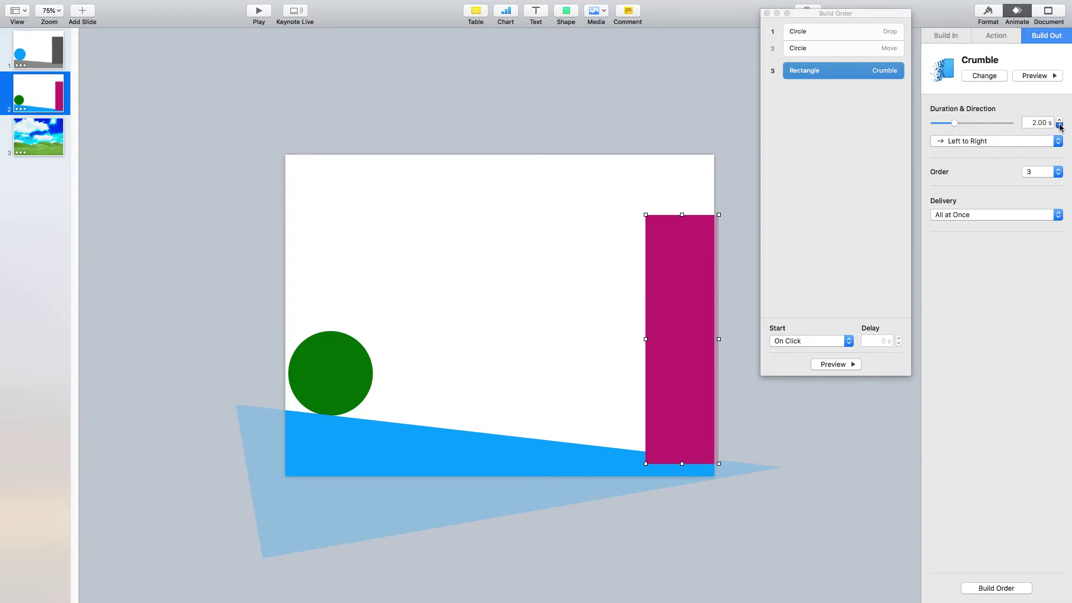
click(1034, 76)
Change the rectangle's build-out to Fall Apart, delivered All at Once over 1.75 s, and preview it.
click(984, 76)
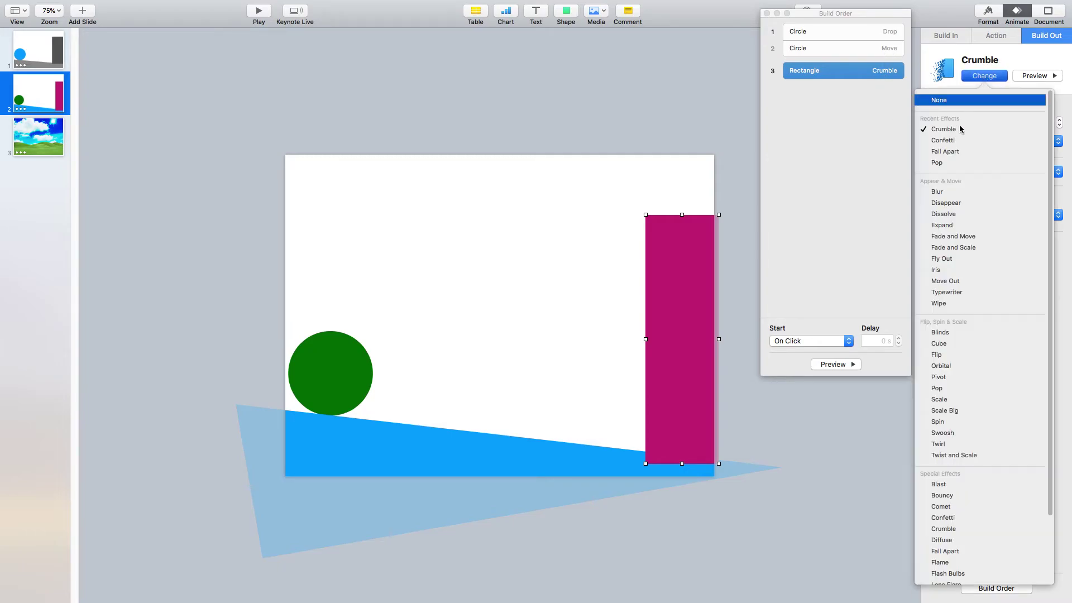
click(949, 152)
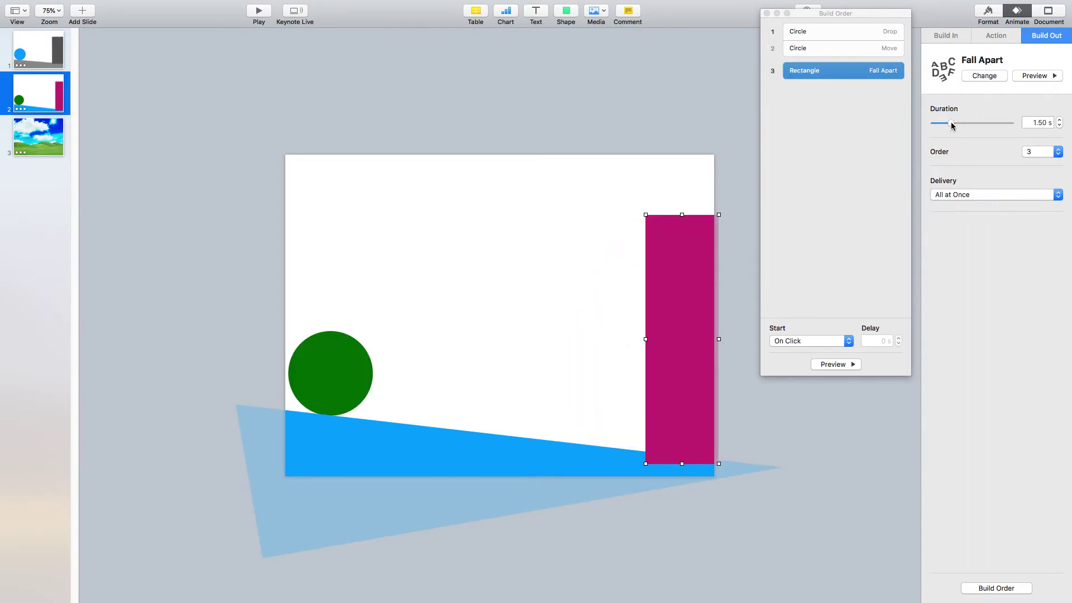
click(1022, 195)
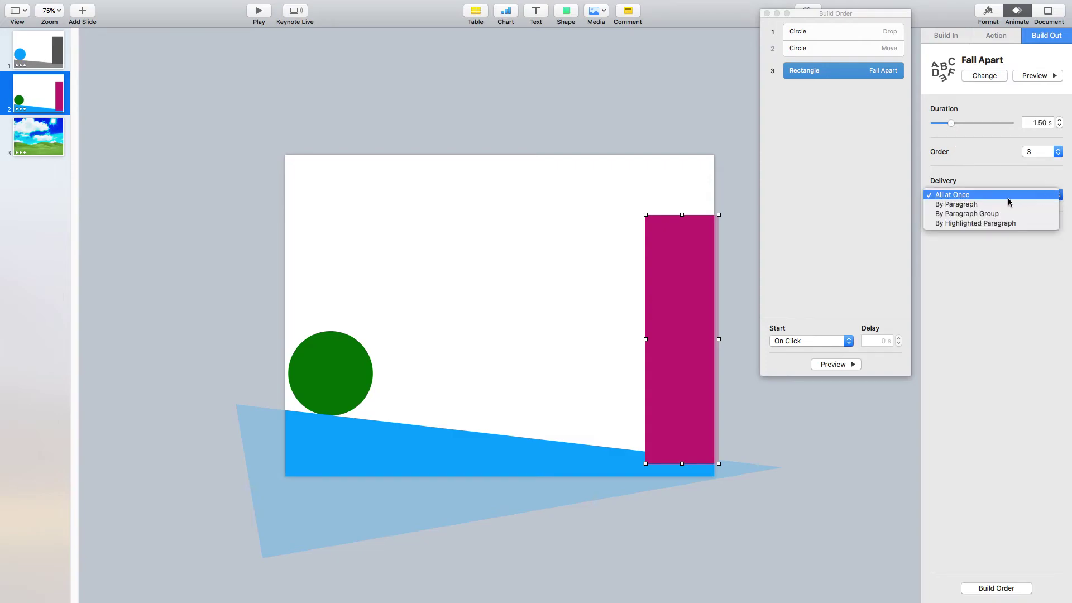
click(997, 194)
drag(950, 123, 952, 122)
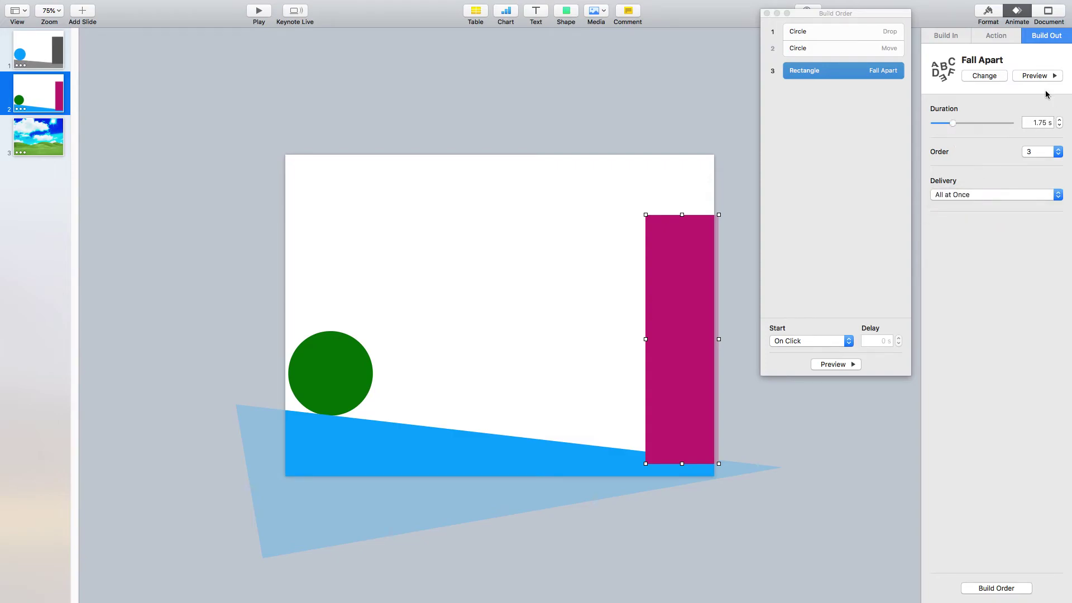
click(1034, 76)
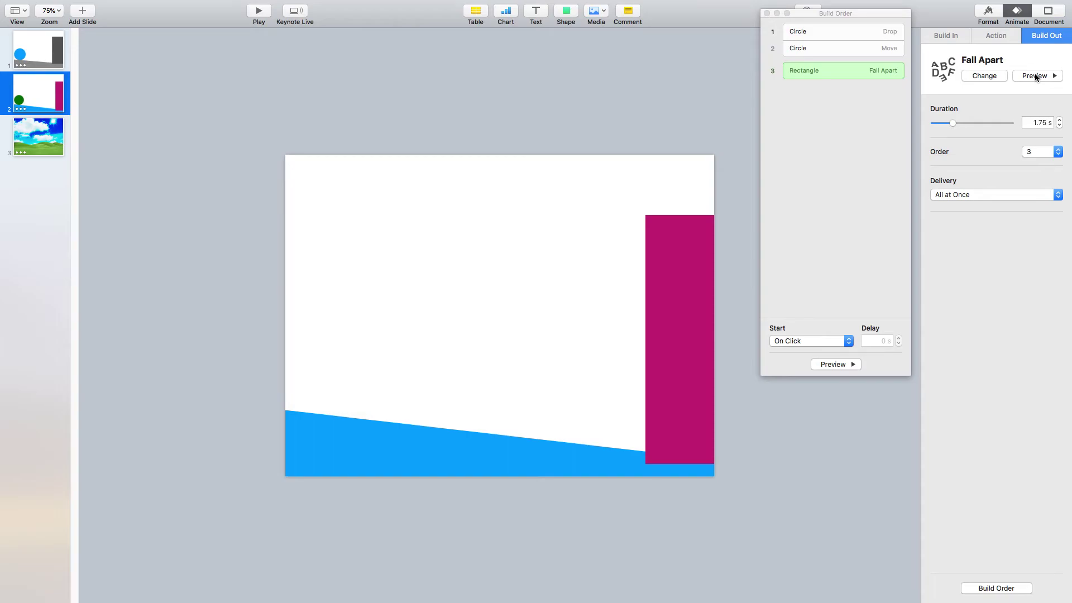
Try the Confetti build-out on the rectangle with Gravity, and preview it.
click(993, 80)
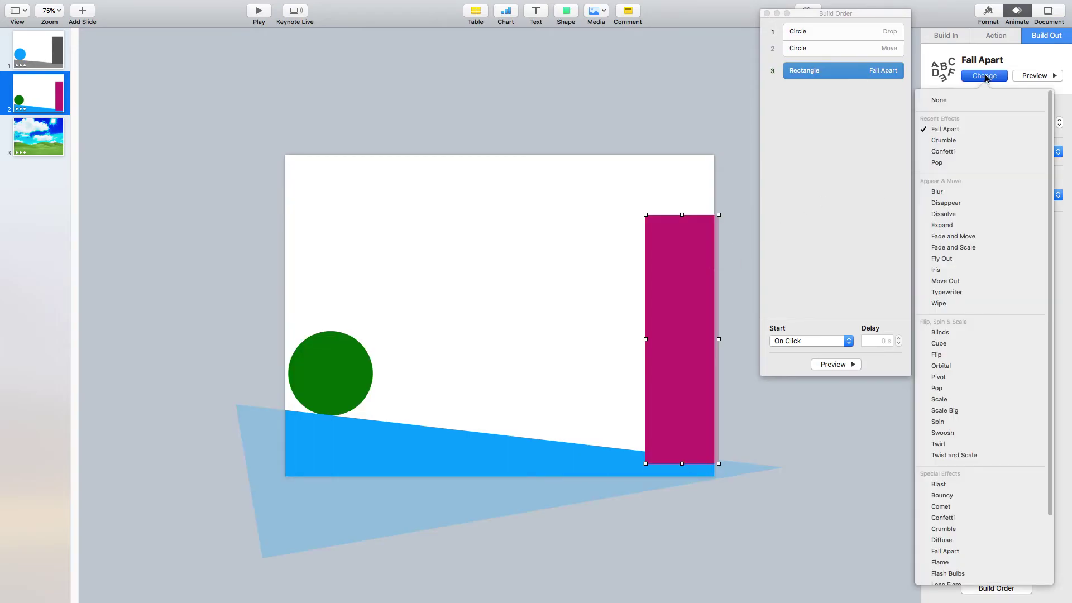
click(947, 153)
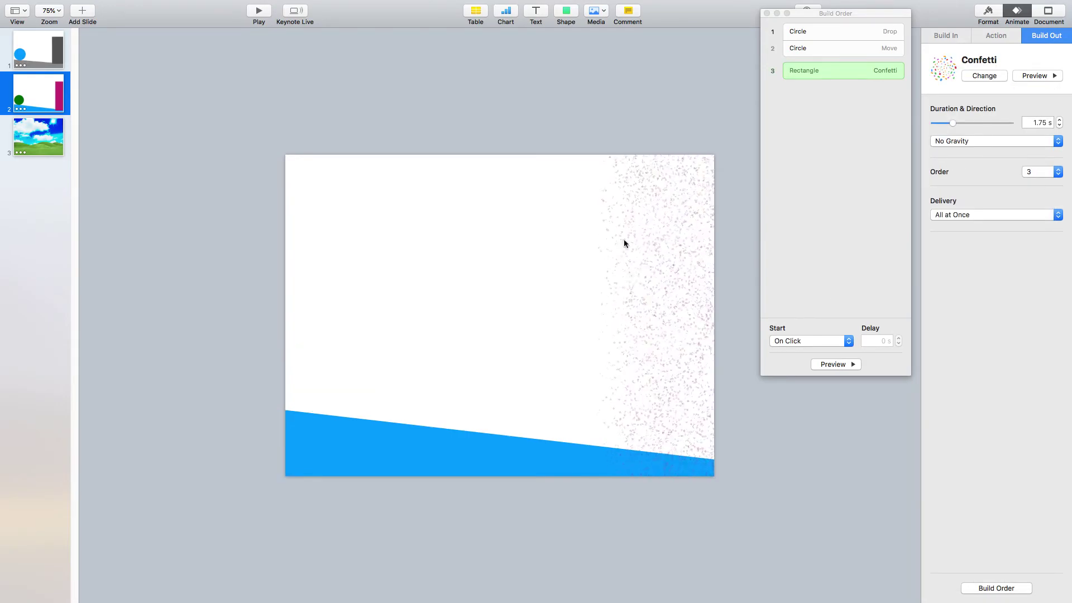
click(960, 143)
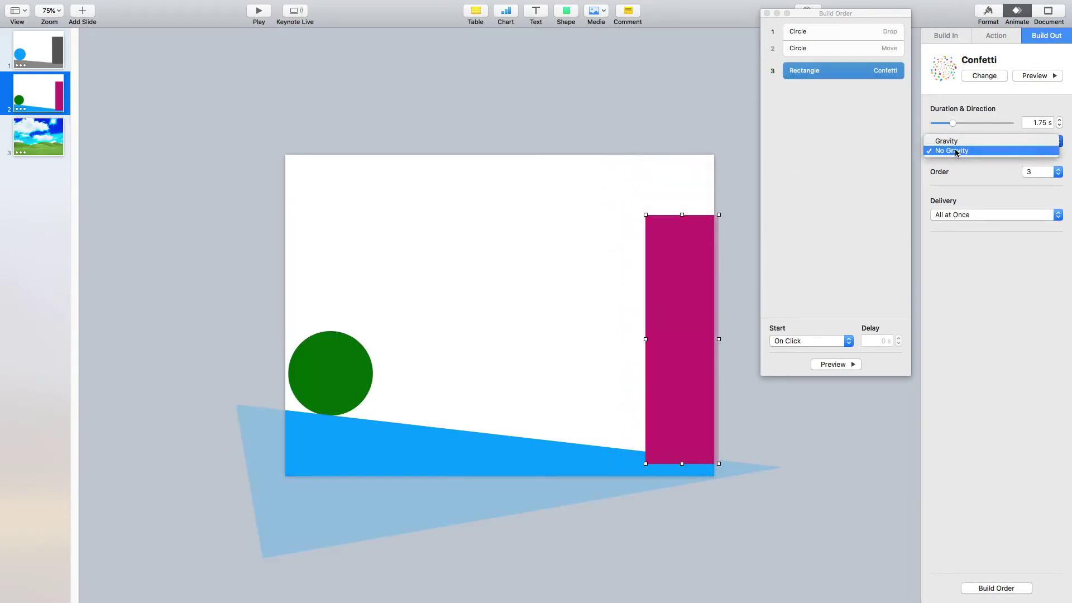
click(949, 137)
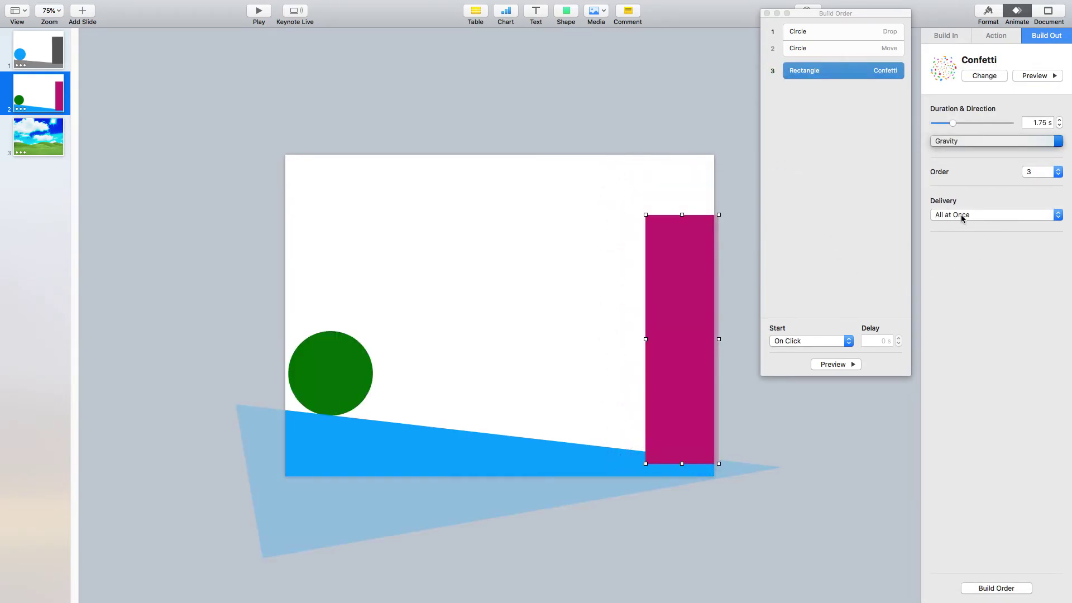
click(1030, 76)
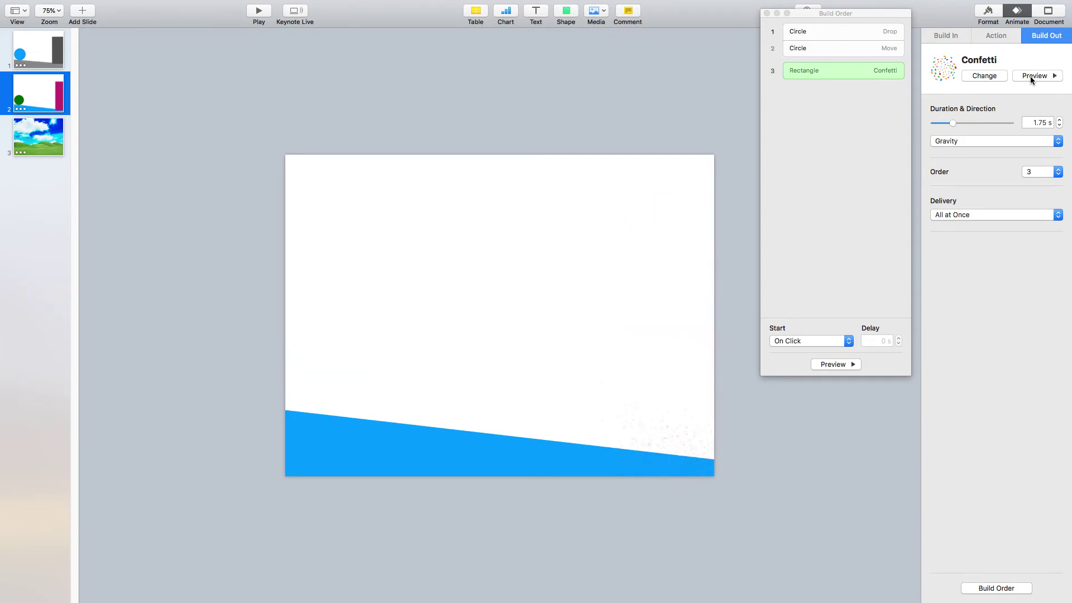
Change the rectangle's build-out back to Crumble with All at Once delivery.
click(978, 78)
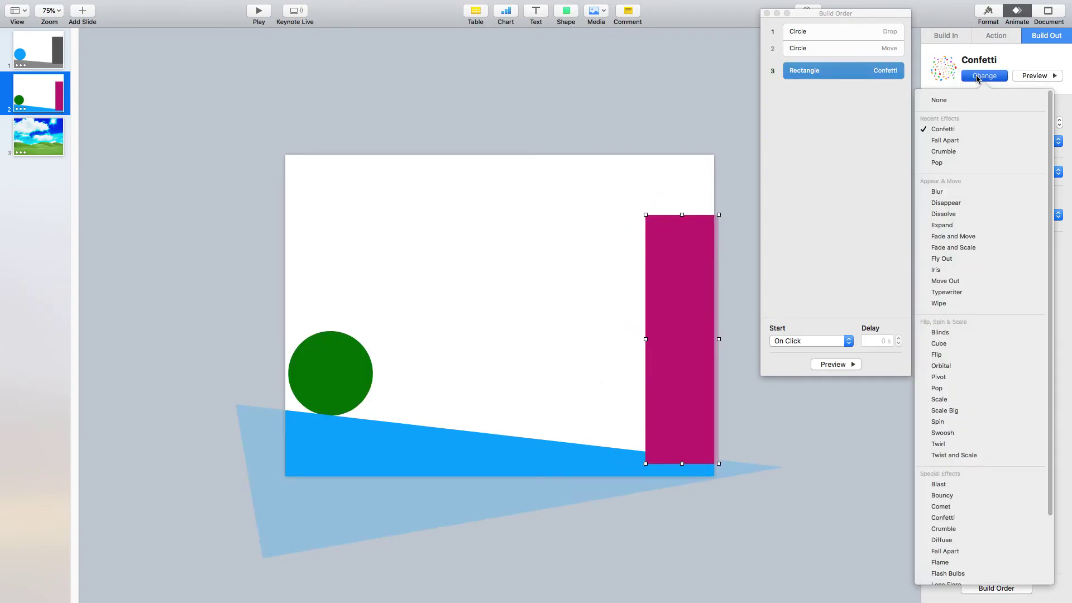
click(952, 149)
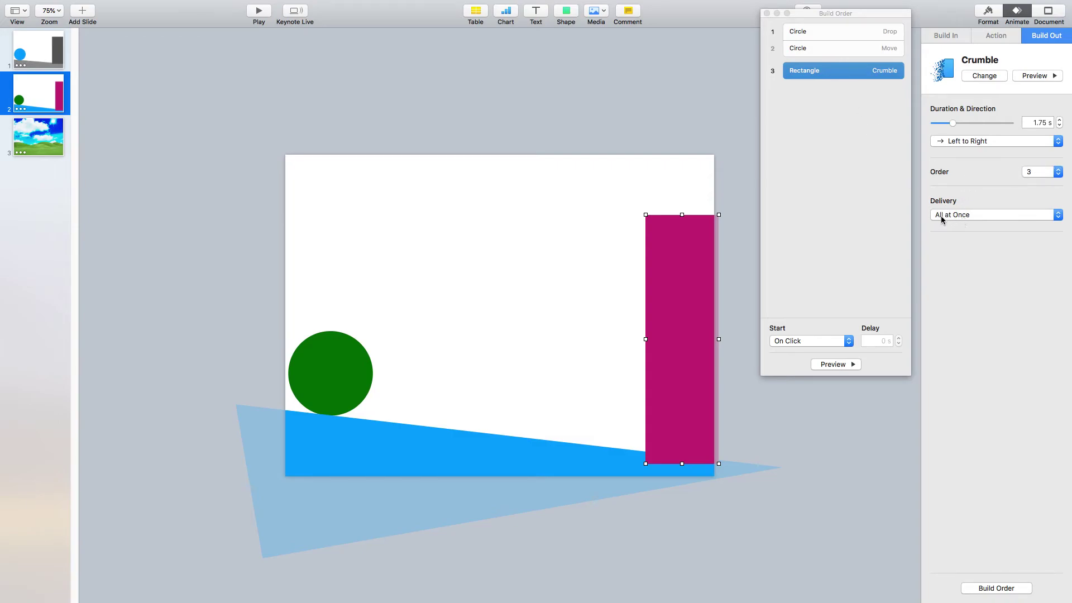
click(977, 215)
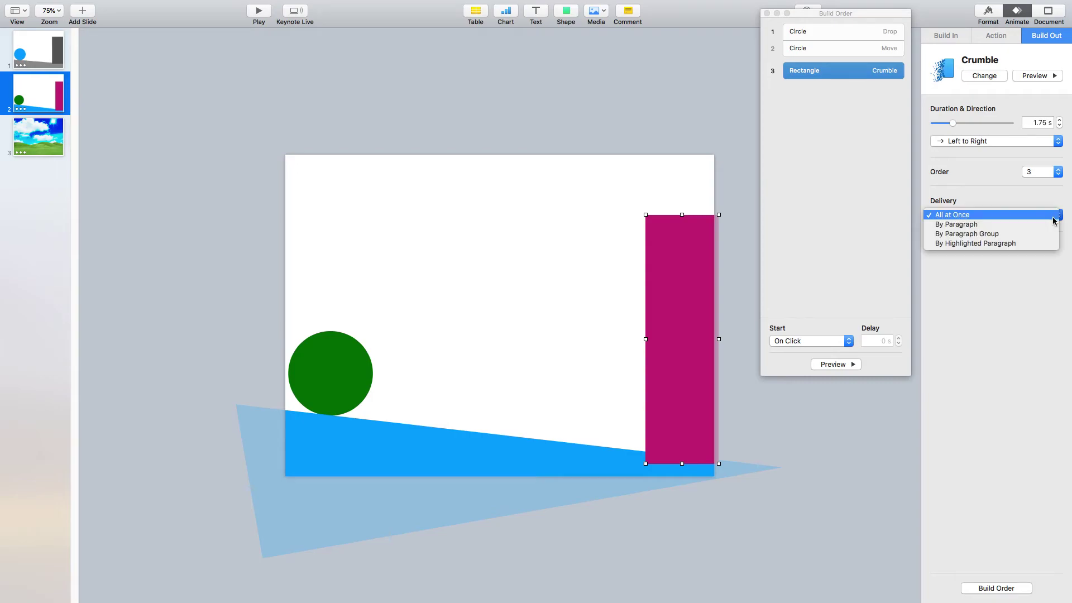
click(971, 215)
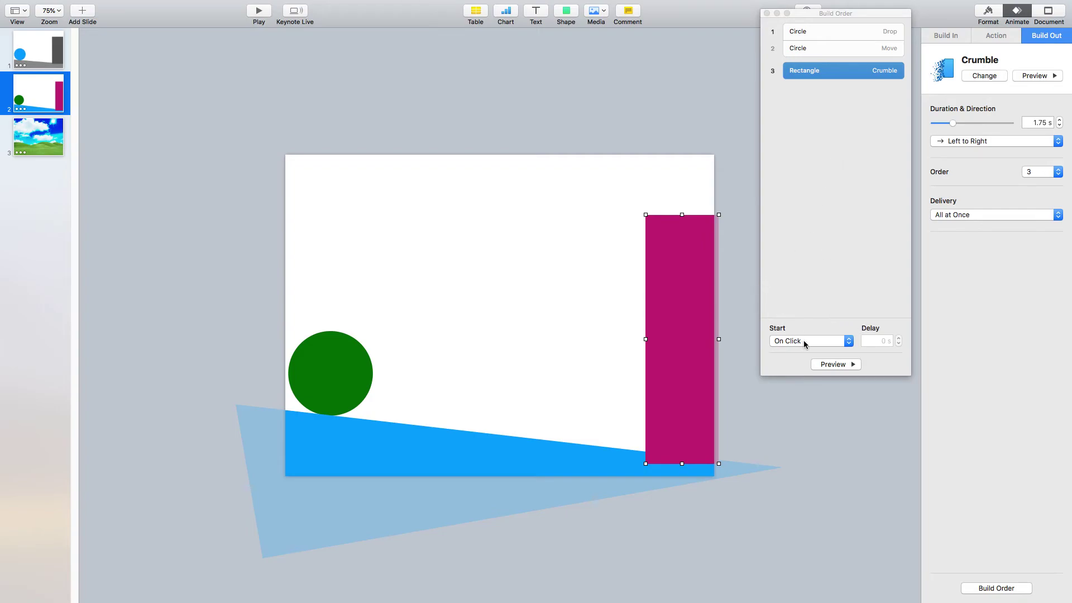
Preview the circle's Drop and Move builds together with the rectangle's Crumble build, and clear the selection.
click(828, 33)
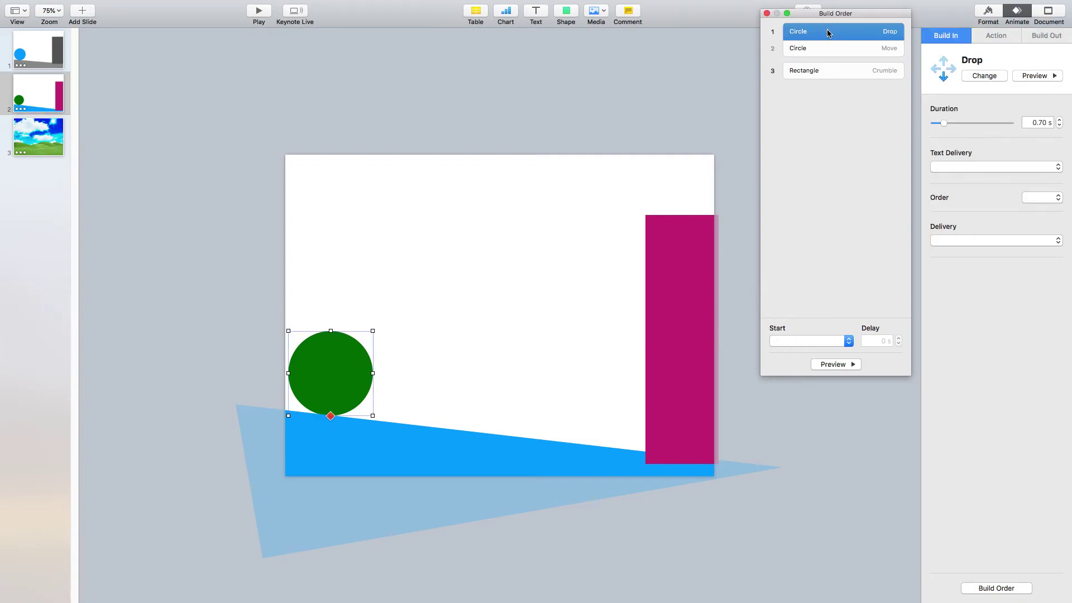
shift+click(823, 50)
shift+click(827, 73)
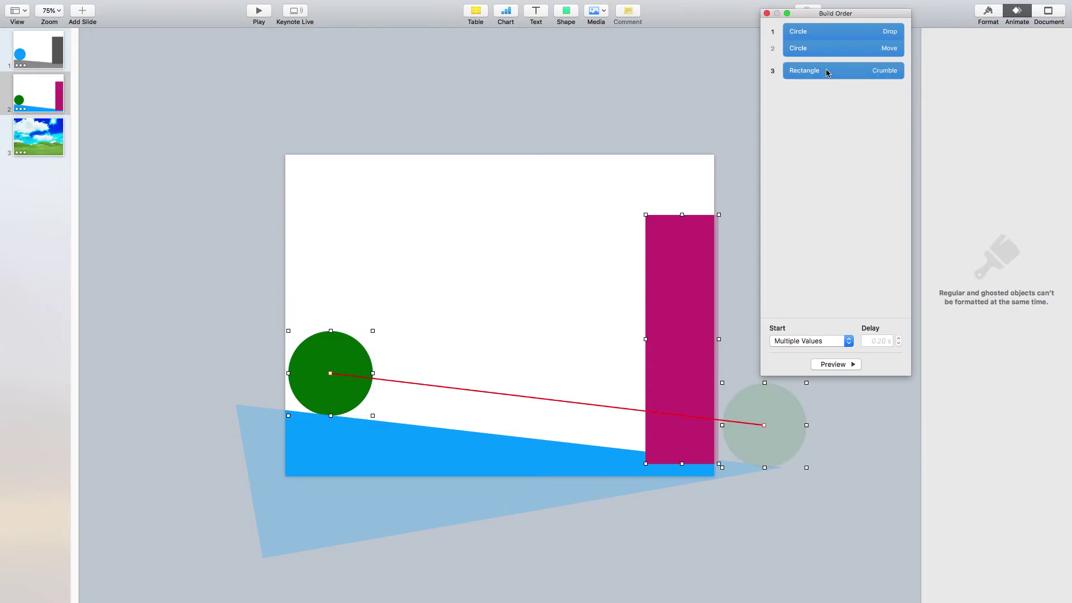
click(833, 364)
click(815, 167)
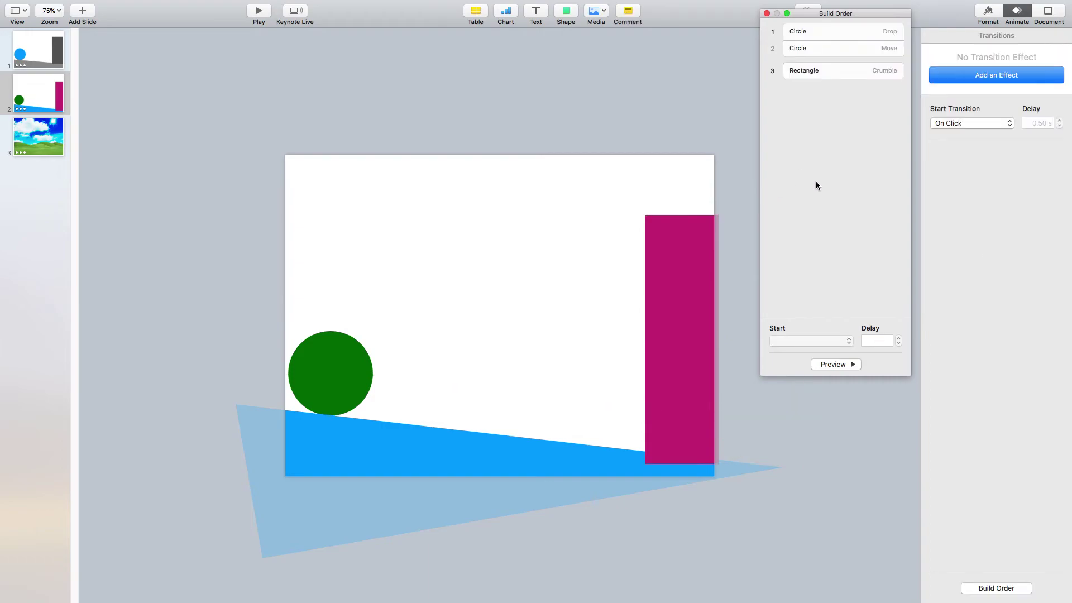
Set the rectangle's Crumble build to start After Build 2, and preview it.
click(839, 69)
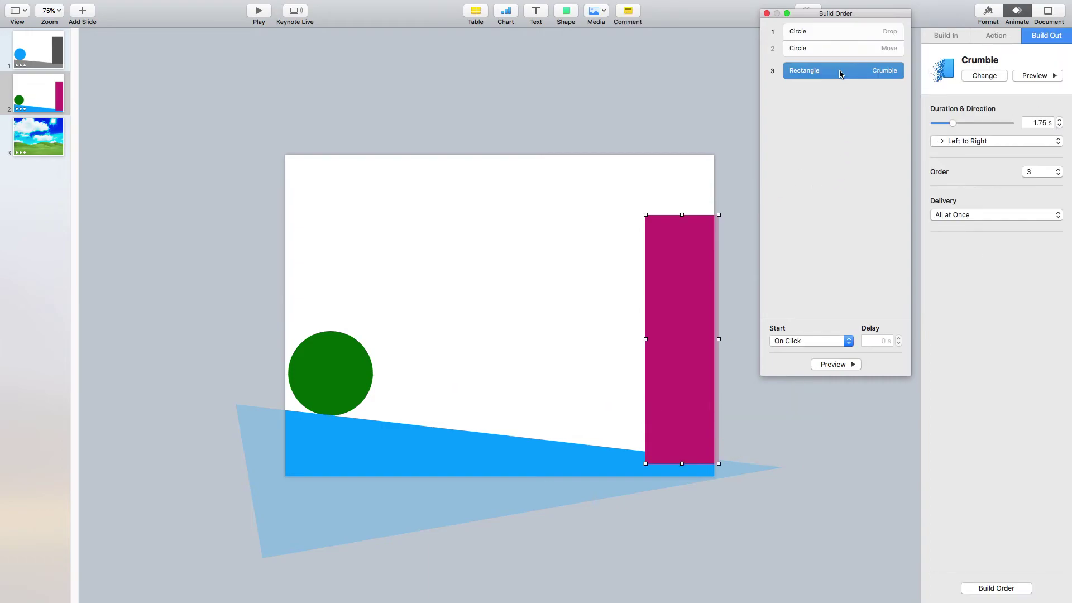
click(781, 341)
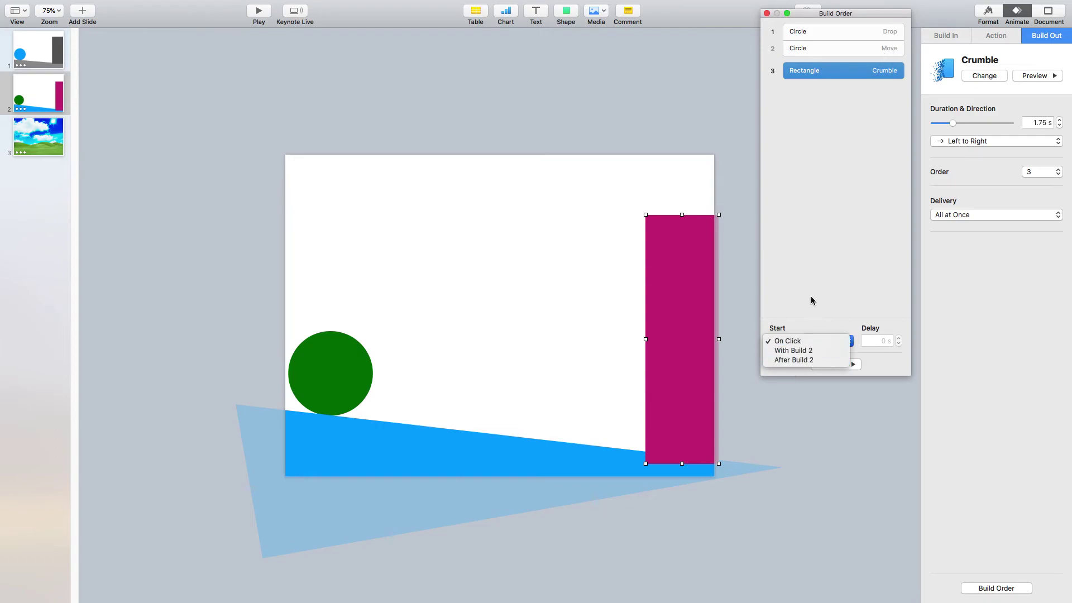
click(796, 360)
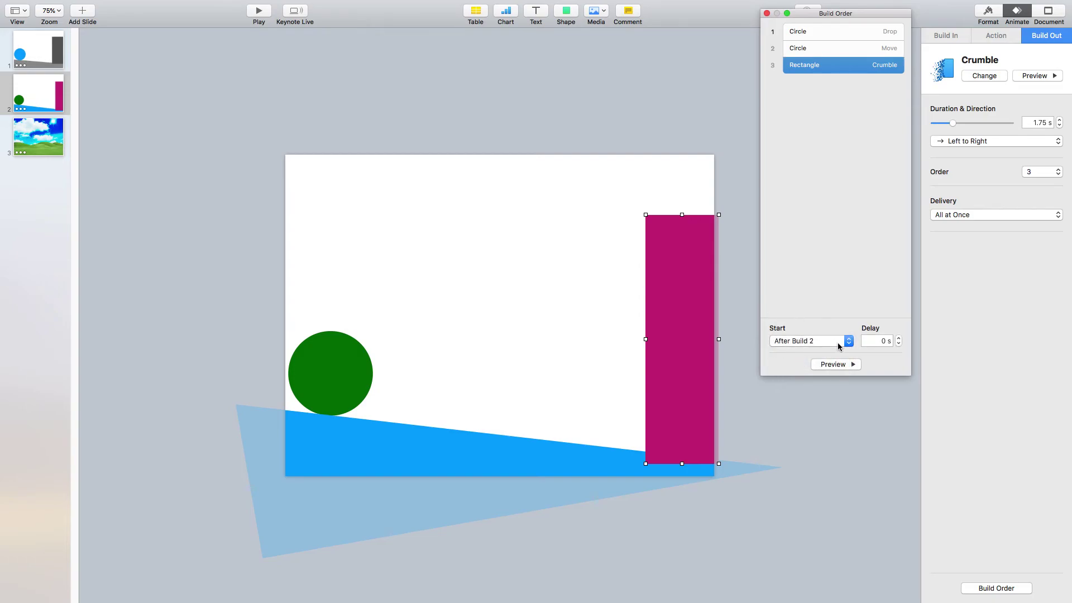
click(836, 365)
Try a 0.20 s delay on the rectangle's Crumble build, previewing the timing.
click(899, 338)
click(898, 338)
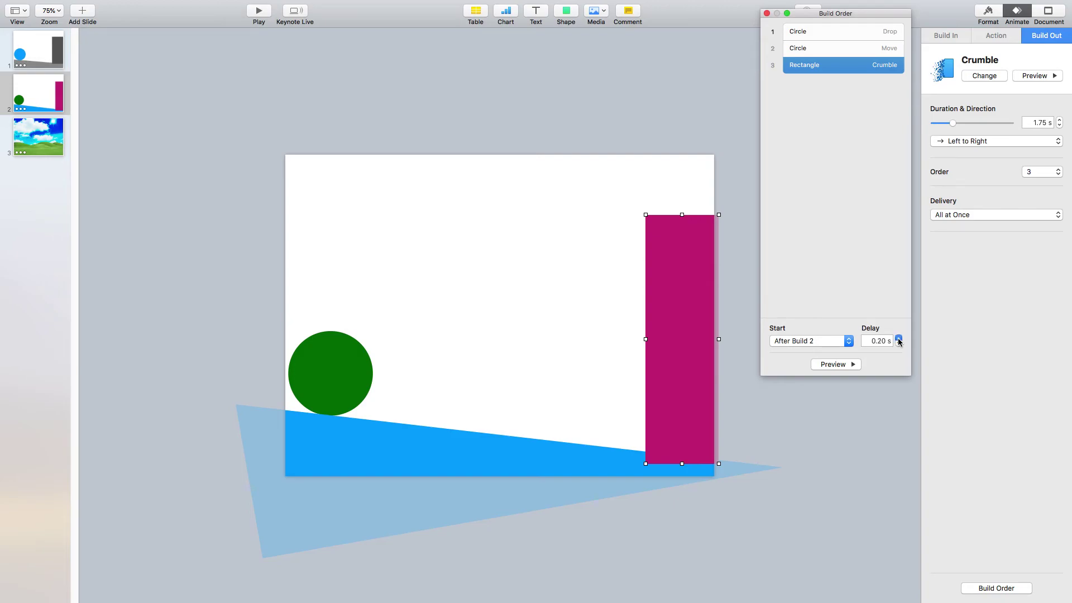
click(837, 364)
click(841, 364)
Set the rectangle's Crumble build to start With Build 2, and preview the sequence.
click(842, 341)
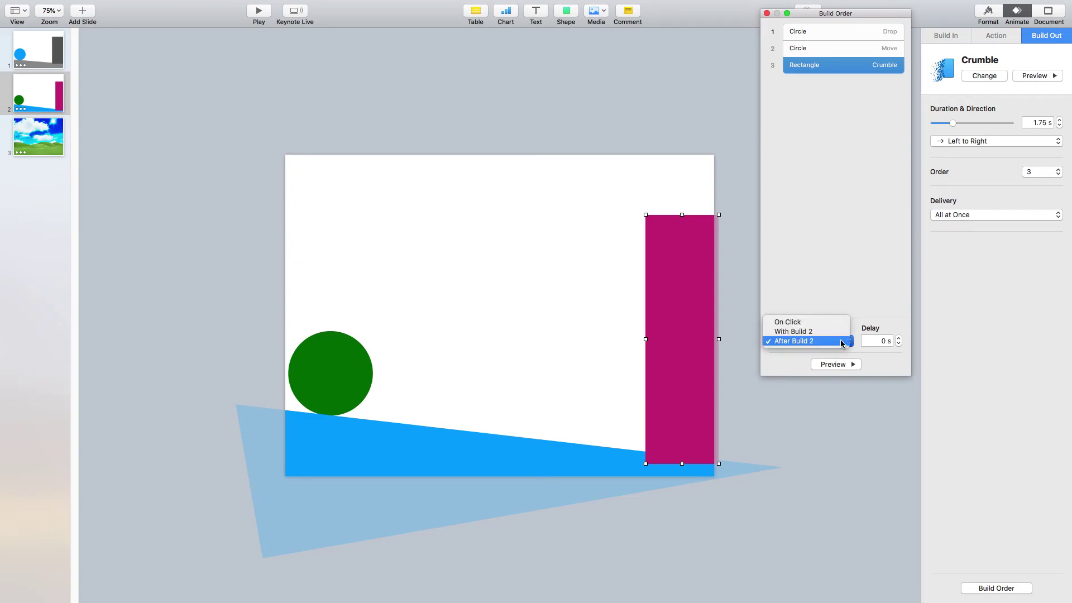
click(807, 333)
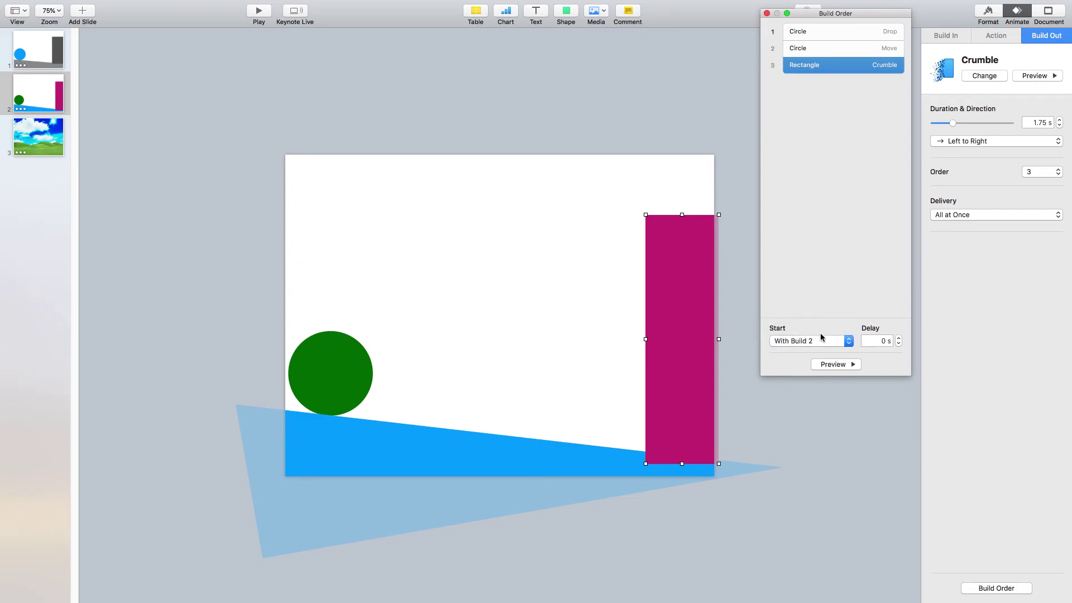
click(847, 364)
Try delays of 0.30 s and 0.50 s on the rectangle's Crumble build, previewing the timing with each.
click(899, 339)
click(899, 338)
click(849, 366)
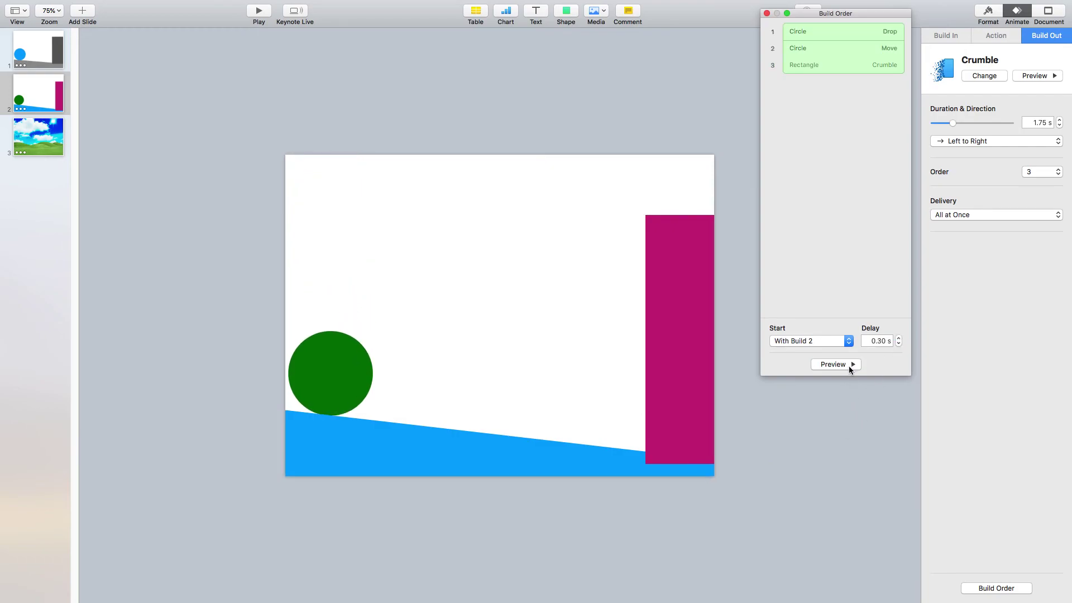
click(898, 337)
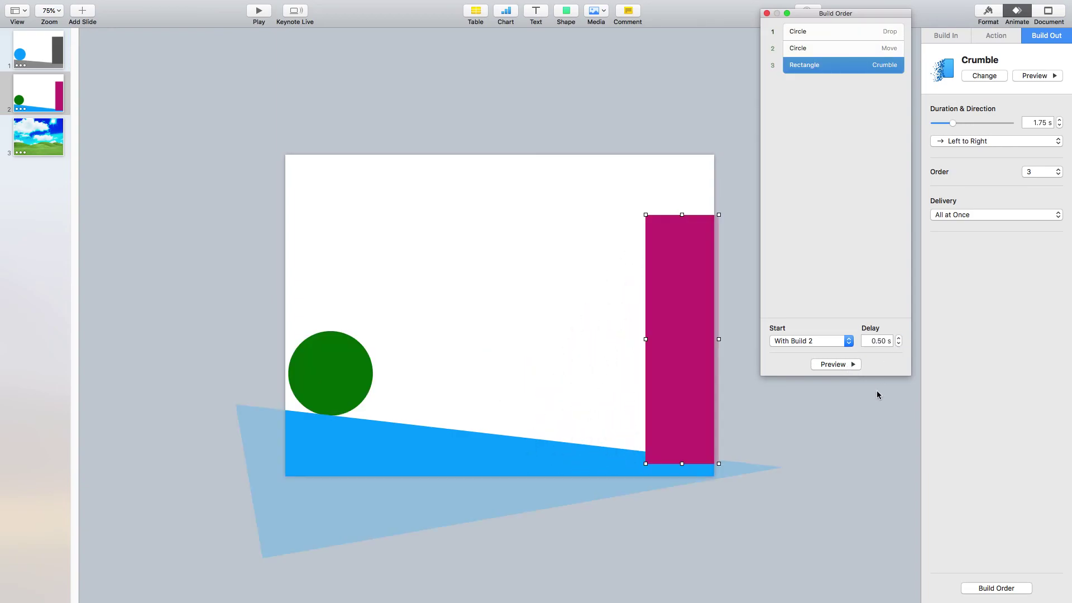
click(846, 364)
Increase the rectangle's Crumble delay beyond 0.50 s and preview the builds together.
click(899, 337)
click(898, 337)
click(853, 365)
Enlarge the green circle proportionally by about a fifth, keeping it resting on the ramp, preview the builds, and clear the selection.
click(819, 47)
click(823, 32)
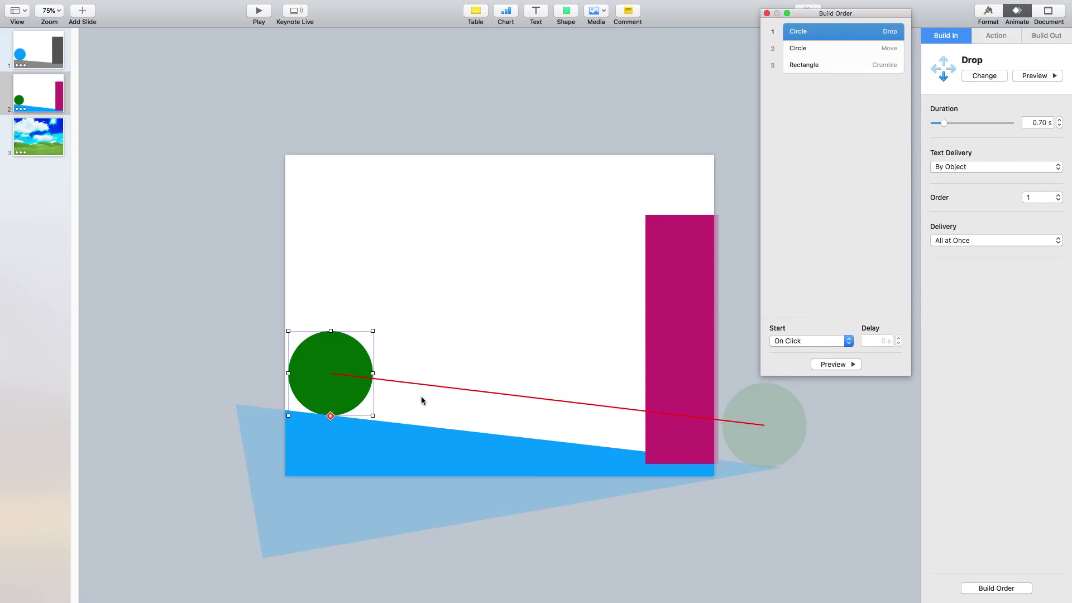
click(373, 331)
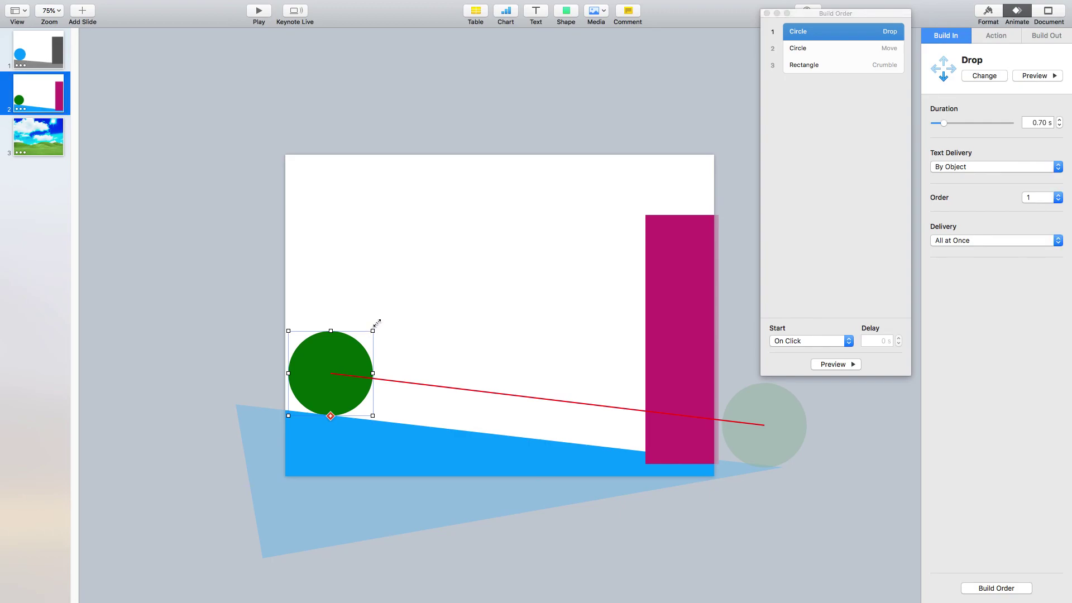
drag(372, 331, 389, 313)
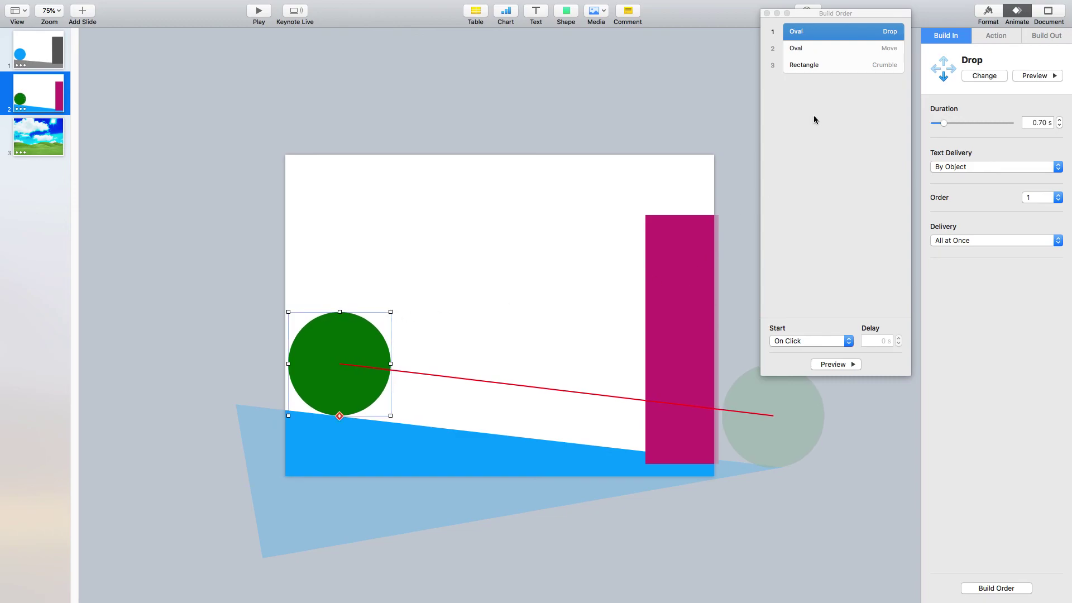
click(837, 365)
drag(832, 16, 825, 21)
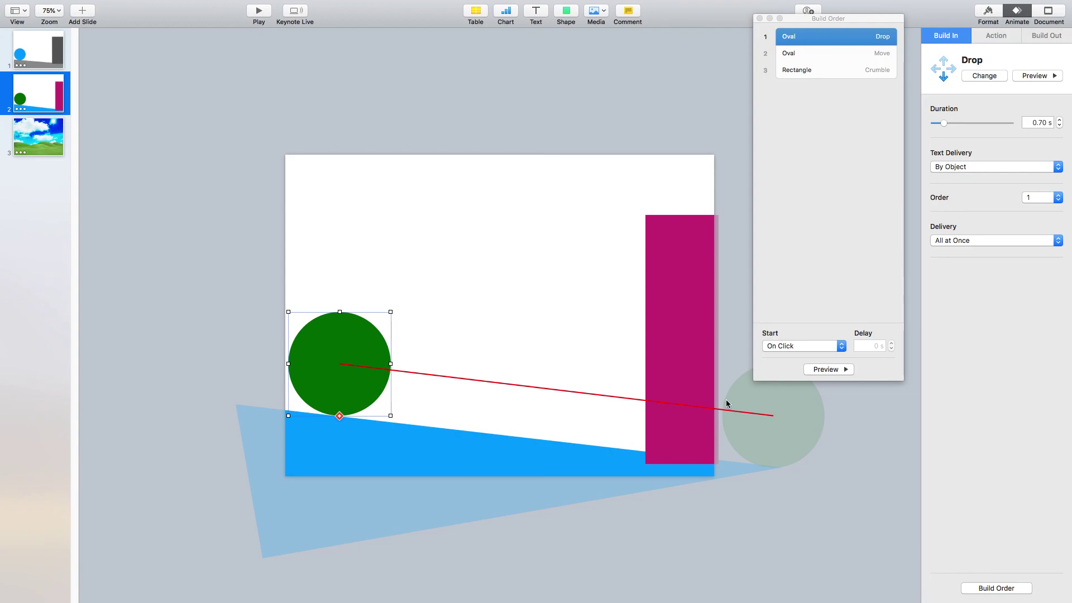
click(463, 123)
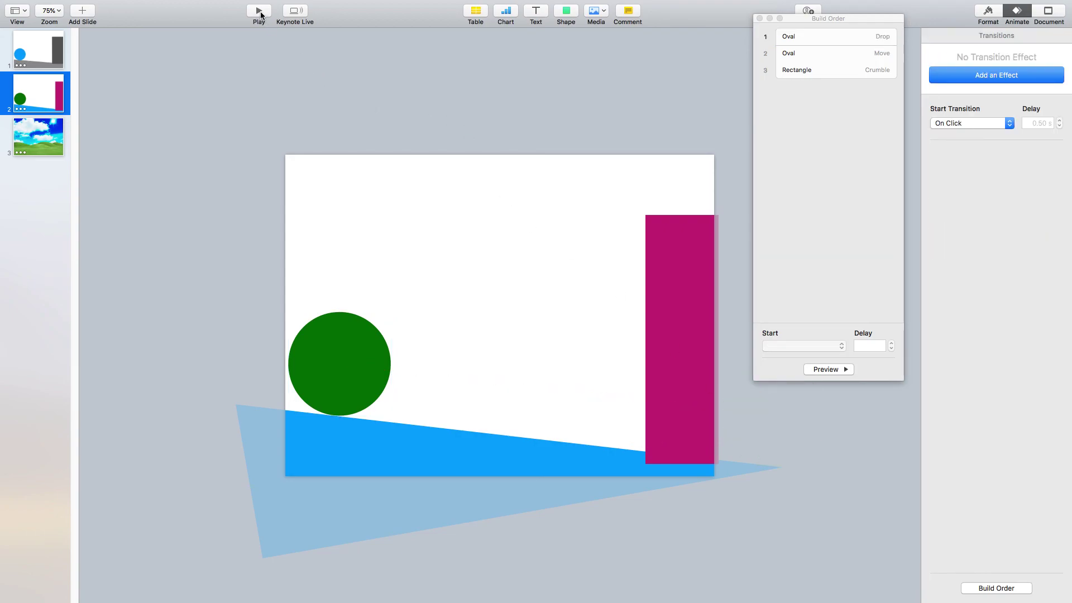